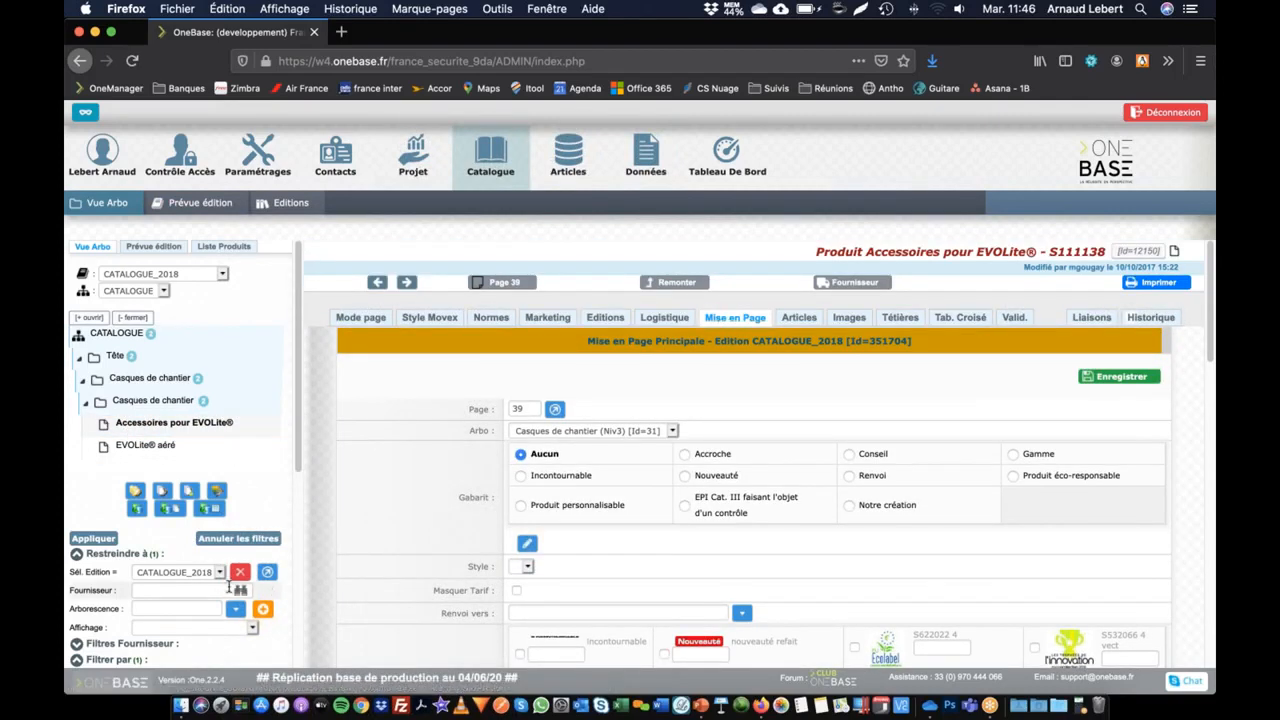
# Step: Examine the pictograms and layout options available in the Mise en Page settings of the product Accessoires pour EVOLite®
pyautogui.scroll(-2, 702, 394)
pyautogui.scroll(2, 702, 394)
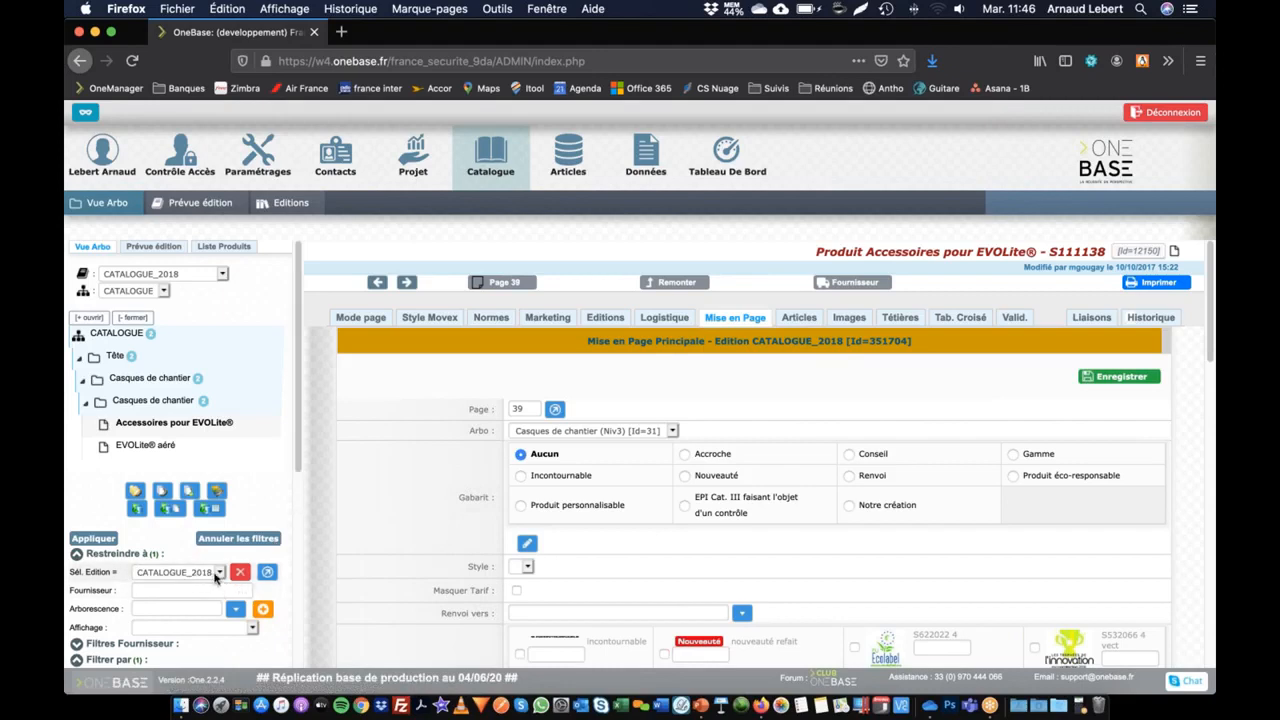
pyautogui.scroll(-2, 730, 519)
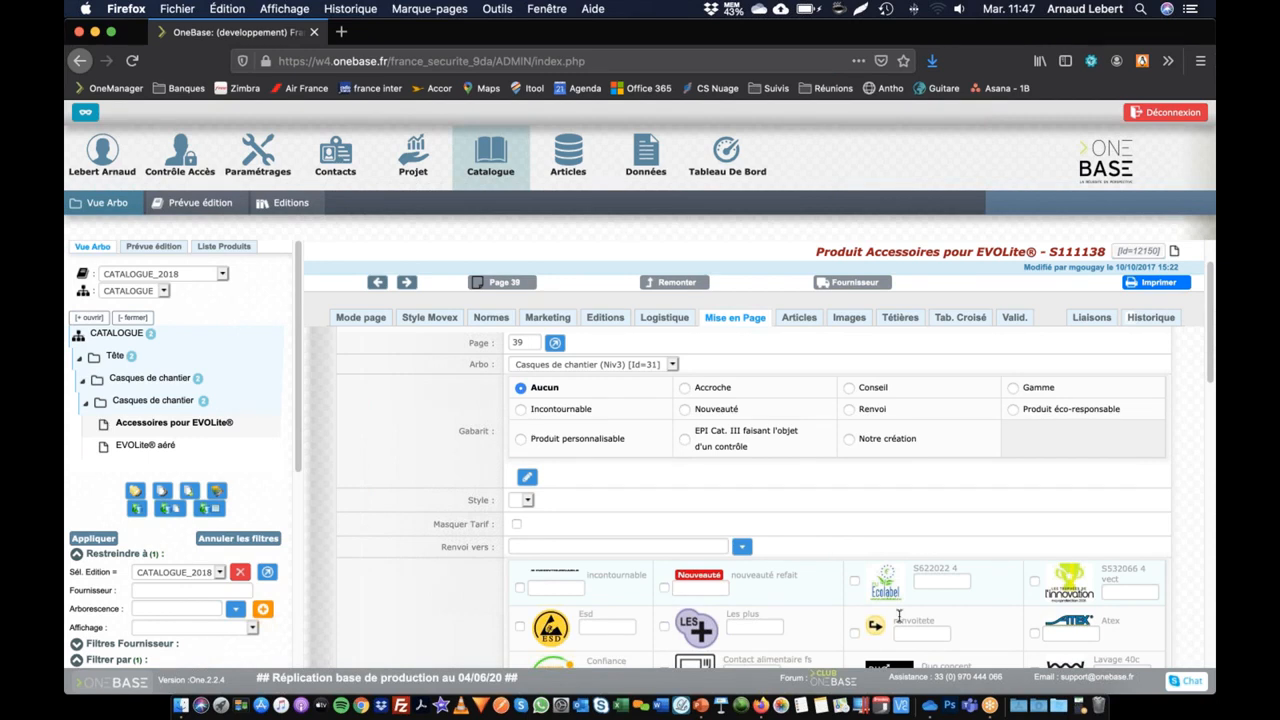
pyautogui.scroll(-5, 927, 543)
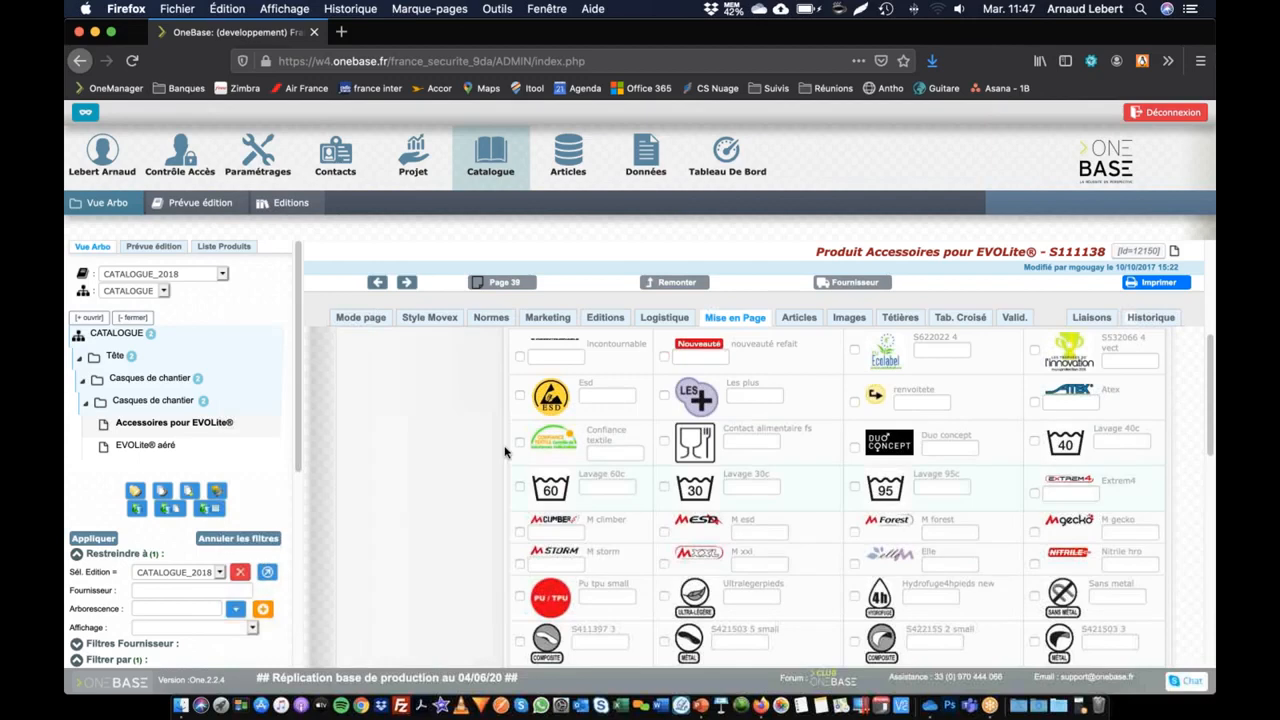
pyautogui.scroll(1, 444, 491)
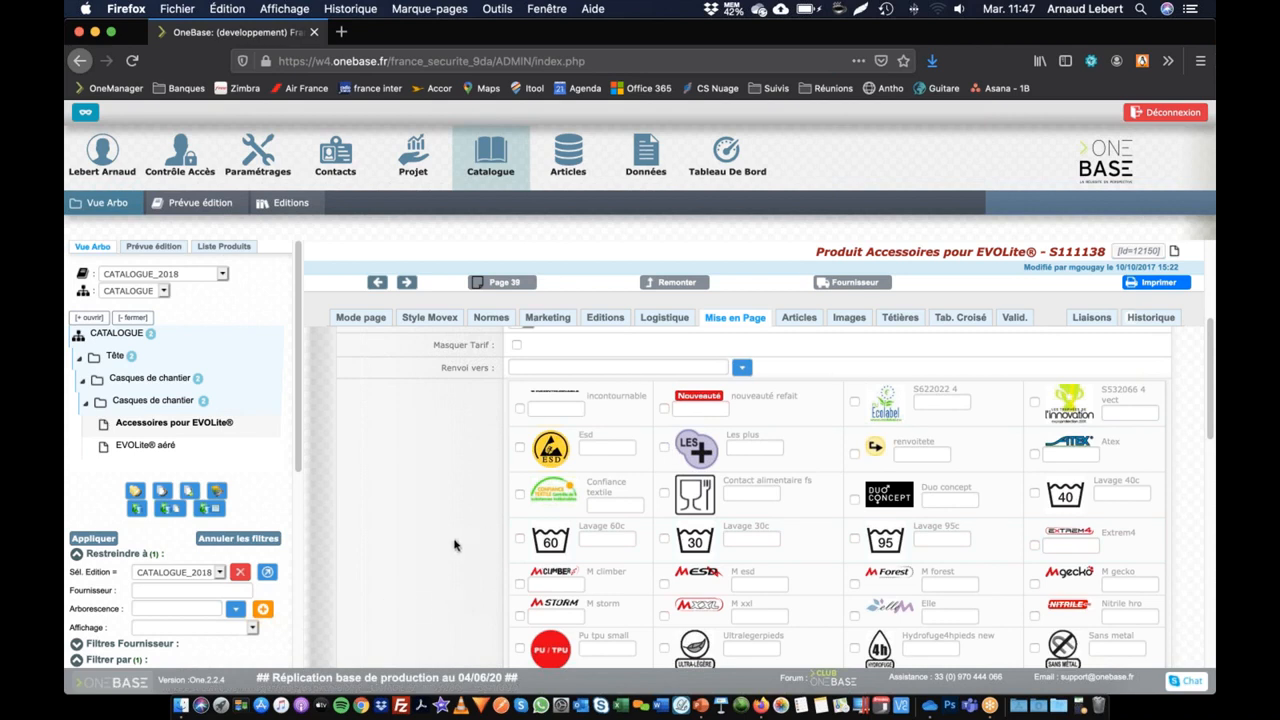
pyautogui.scroll(-5, 452, 543)
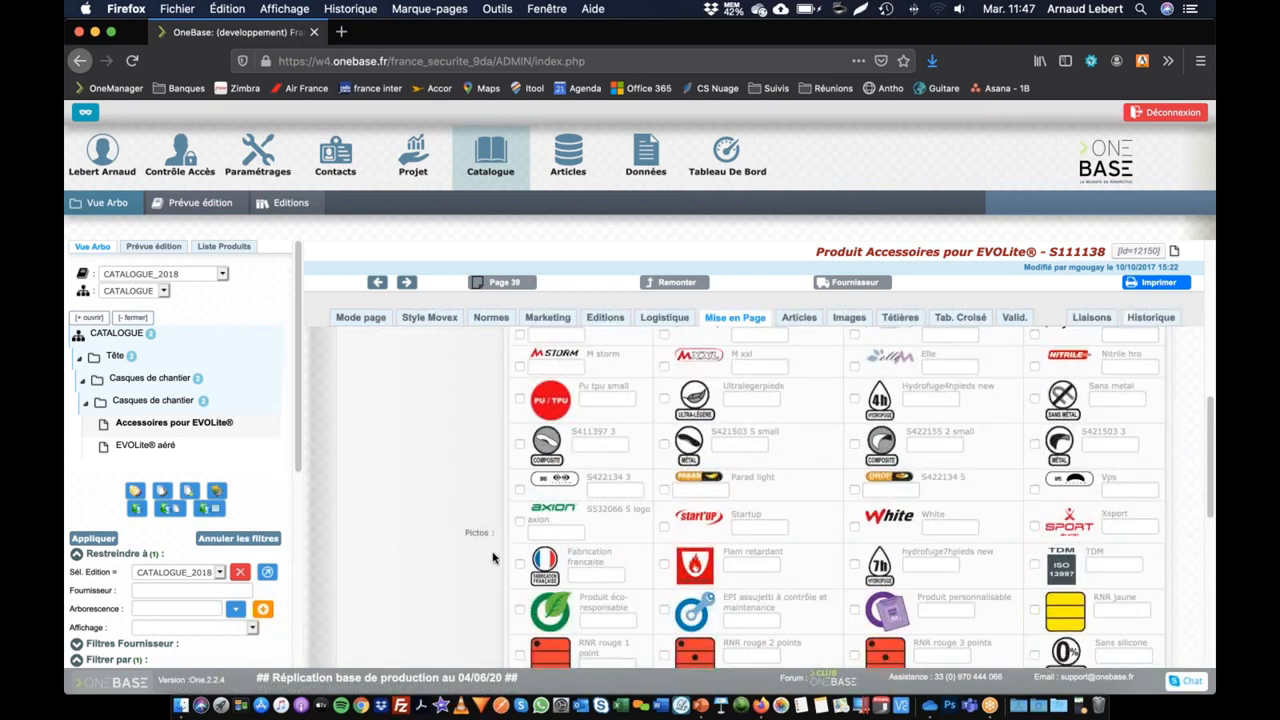
pyautogui.scroll(5, 491, 551)
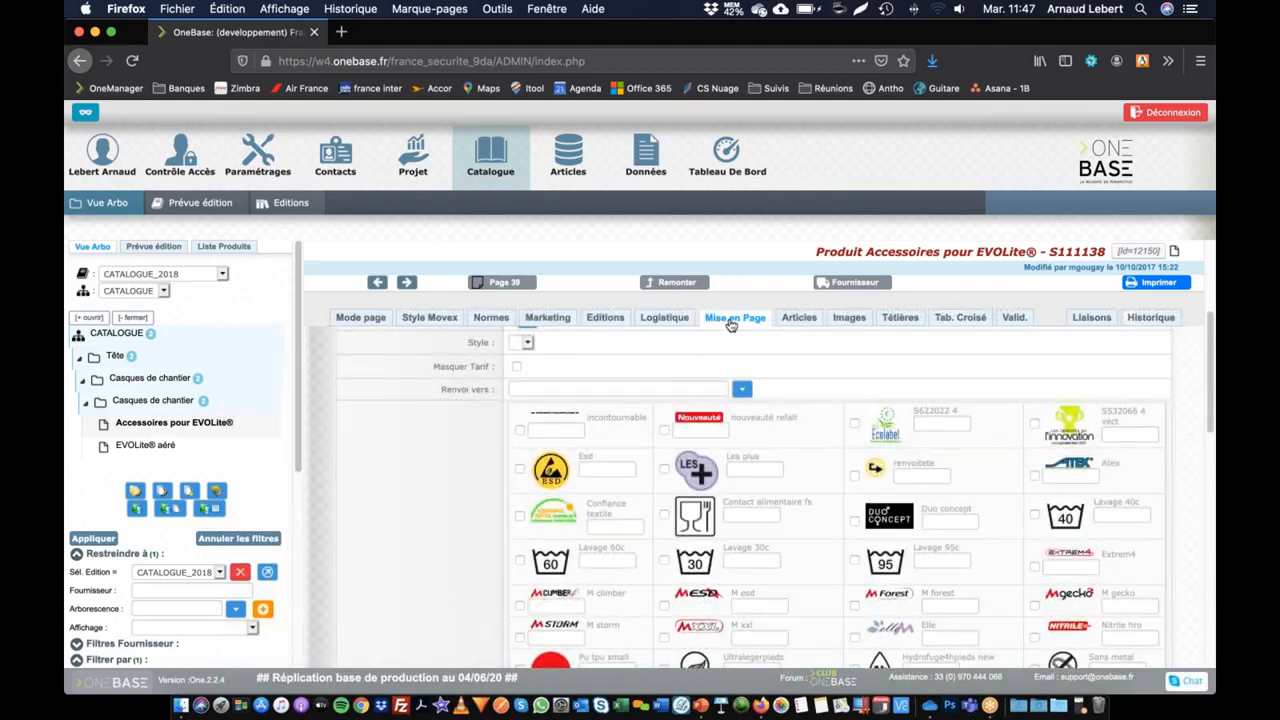
pyautogui.scroll(-2, 426, 470)
pyautogui.scroll(-1, 426, 470)
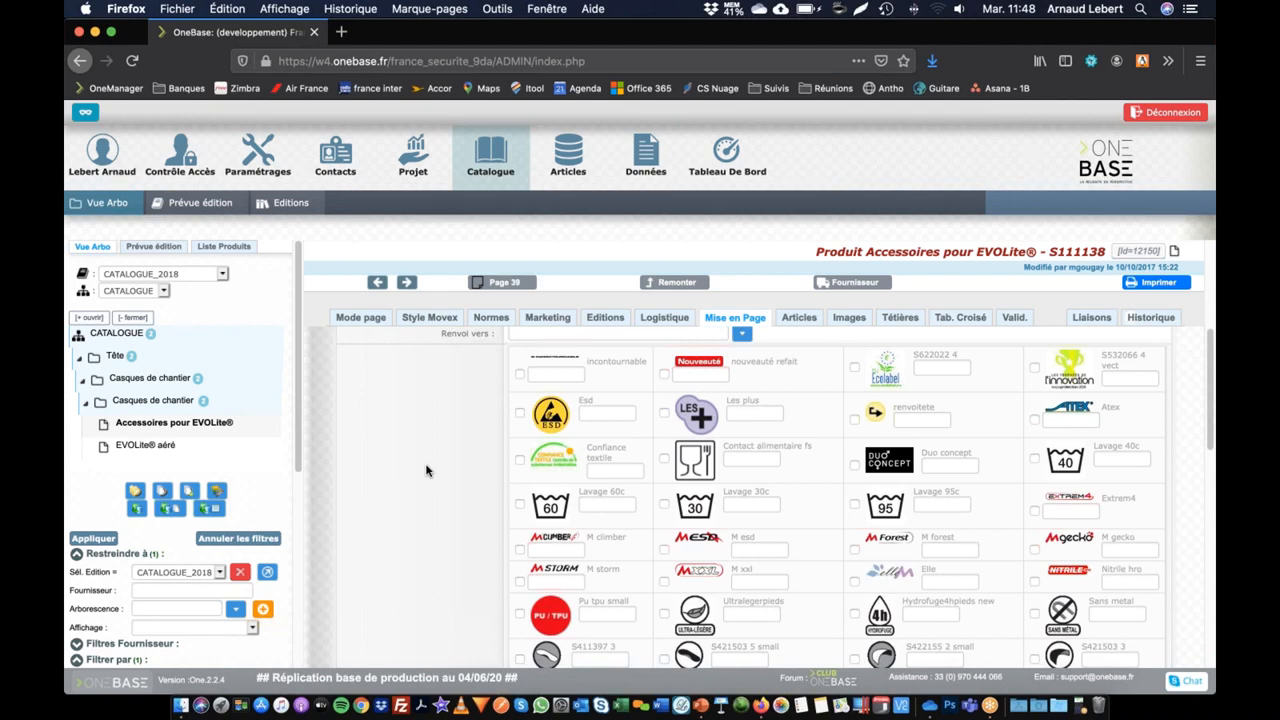
pyautogui.scroll(-3, 491, 486)
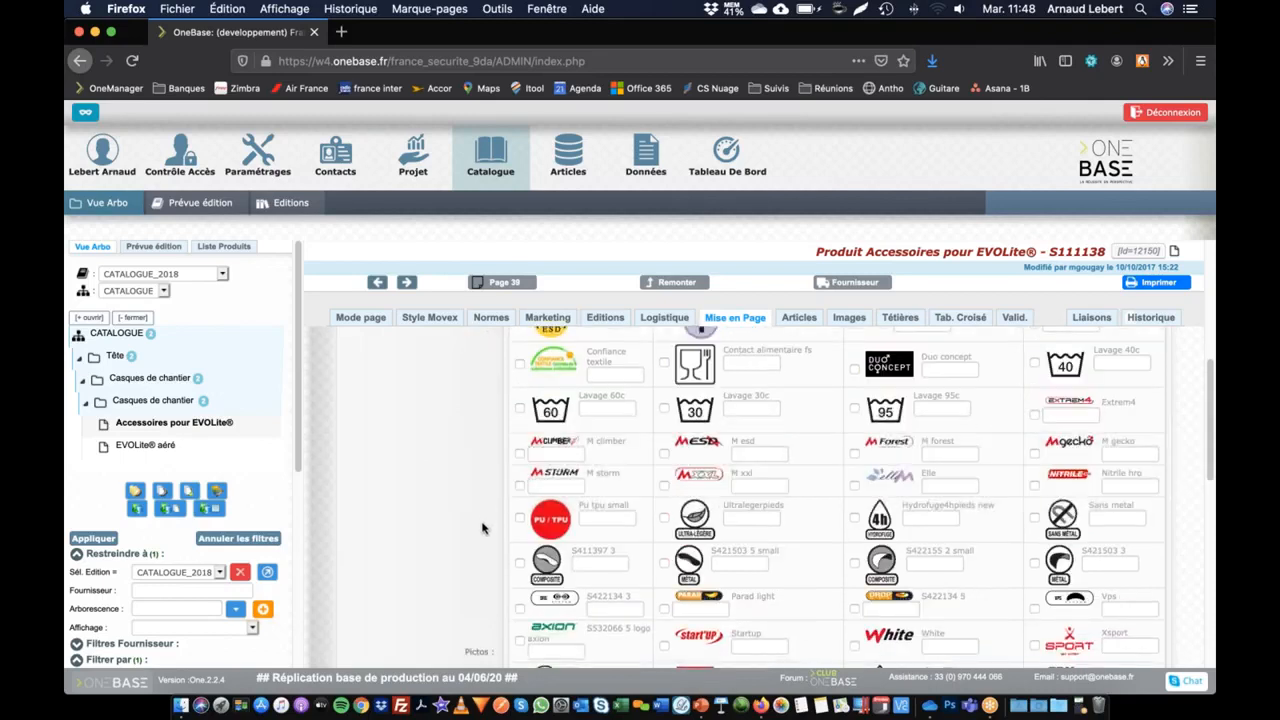
pyautogui.scroll(5, 480, 529)
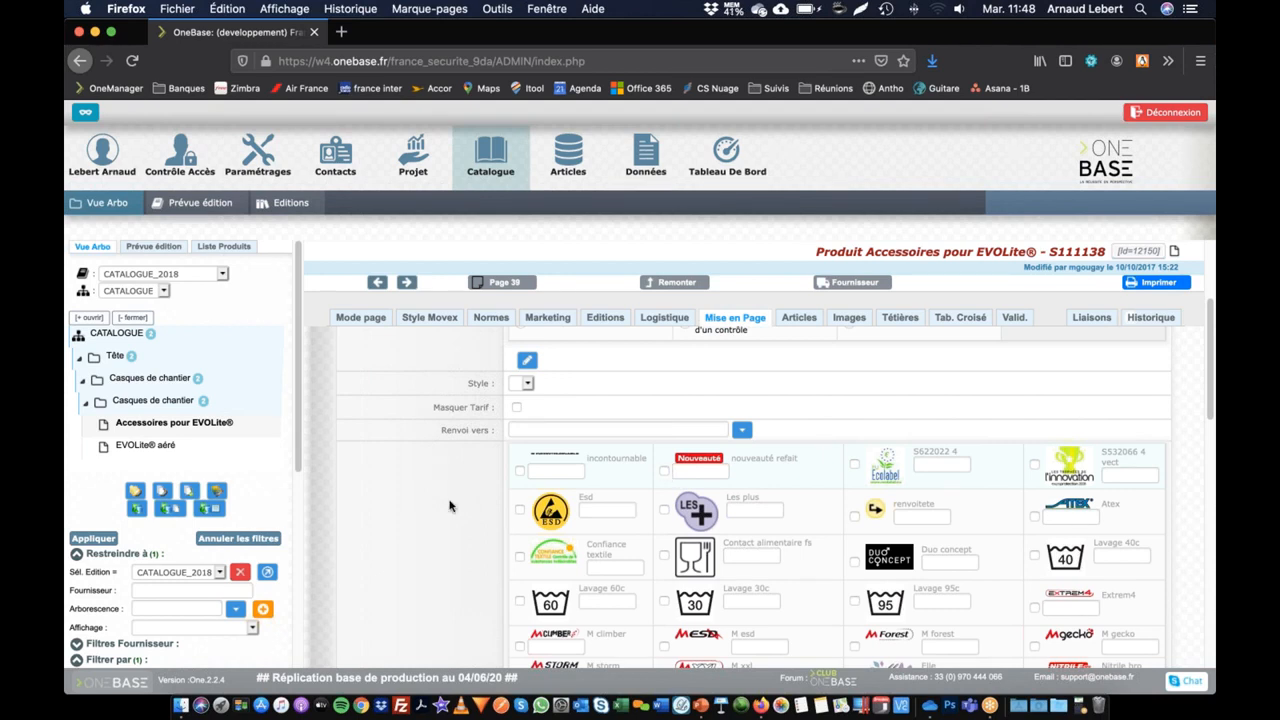
pyautogui.scroll(-4, 452, 515)
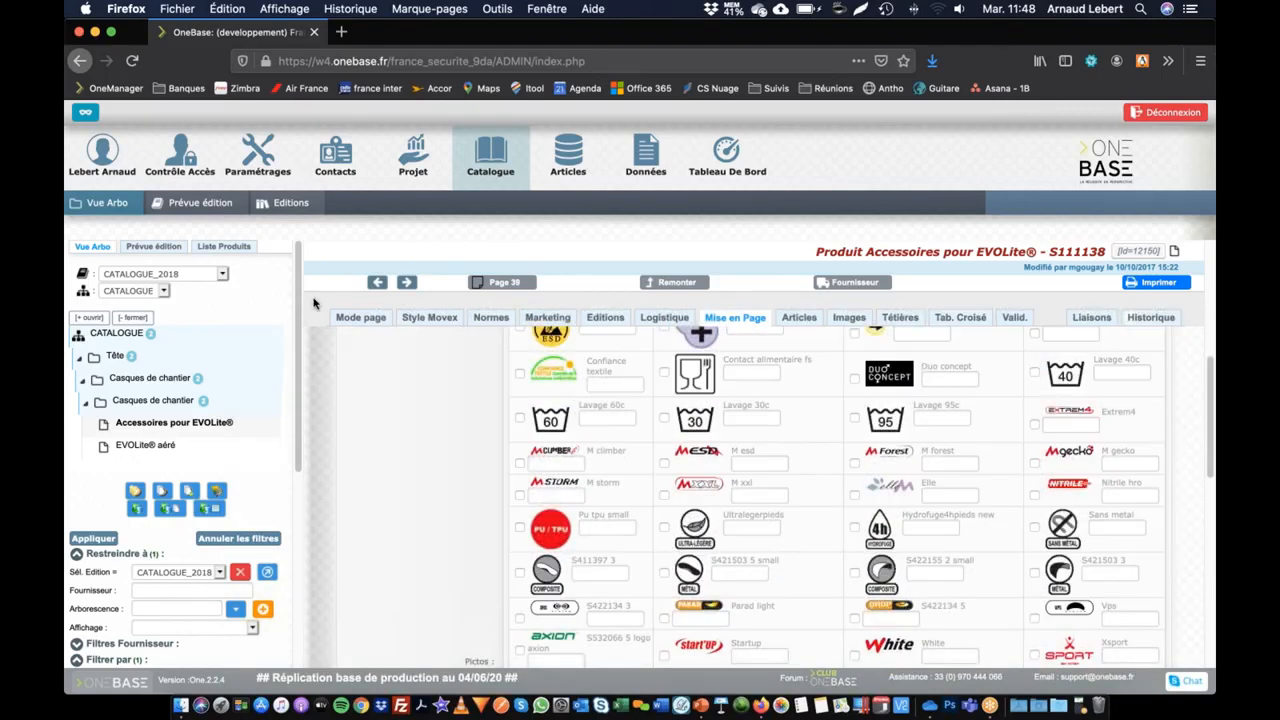
# Step: Open the PROD_PICTO list of values in the settings and review its definition and its elements
pyautogui.click(257, 156)
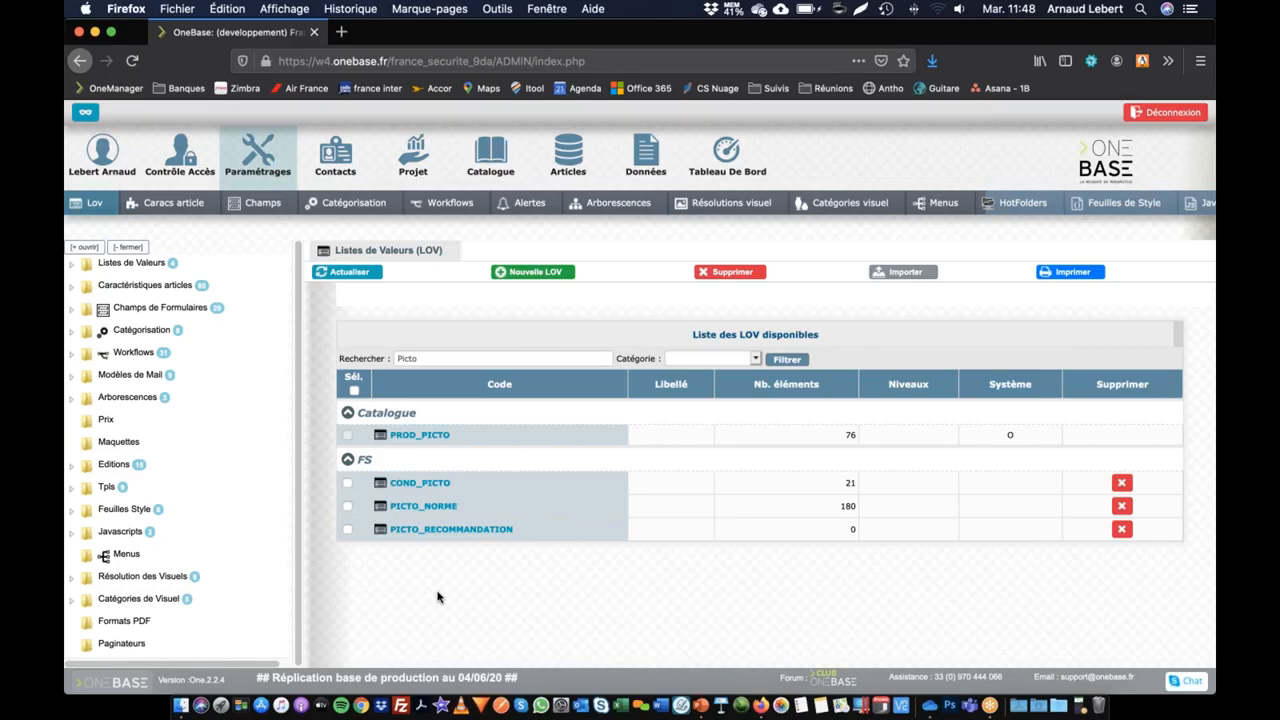
pyautogui.click(425, 436)
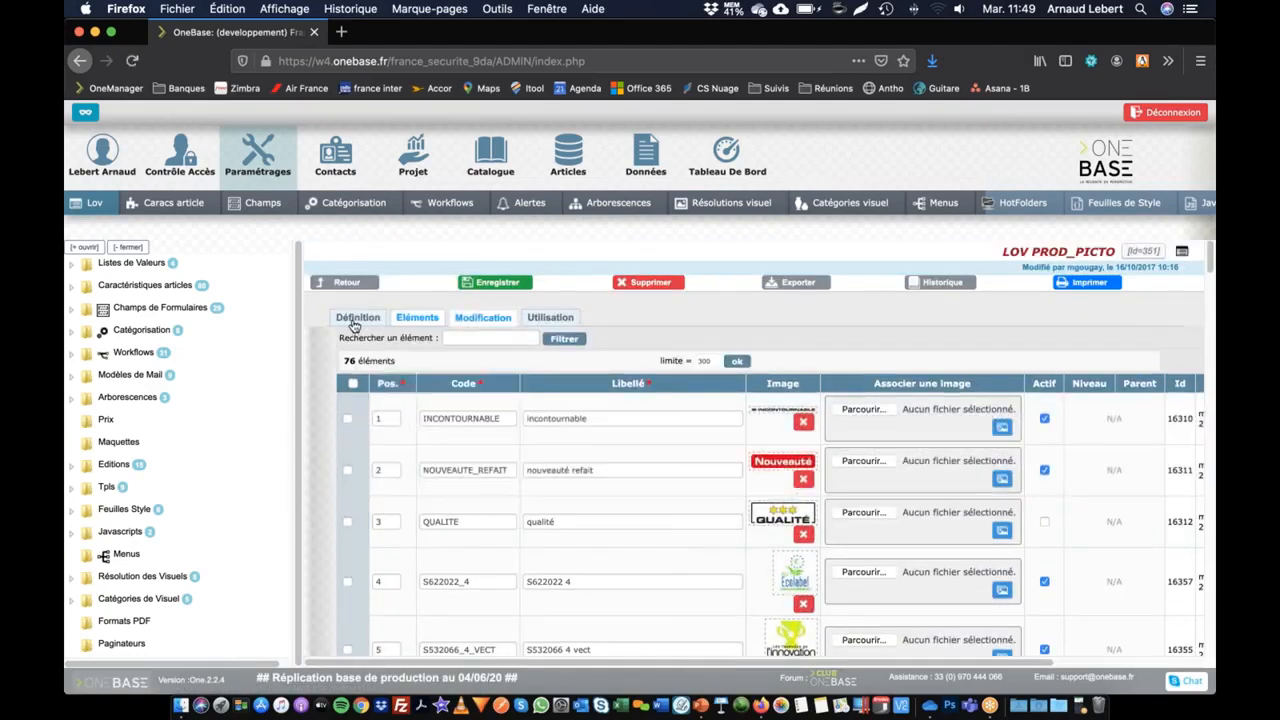
pyautogui.click(358, 319)
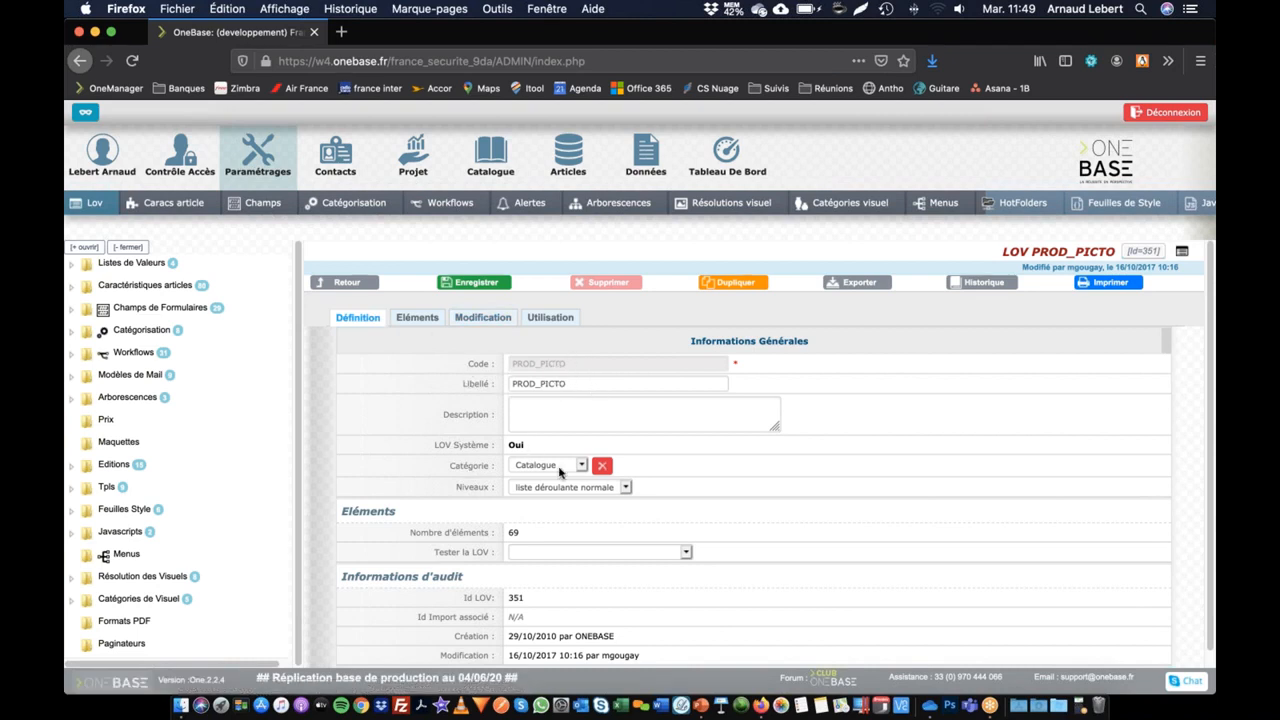
pyautogui.click(420, 318)
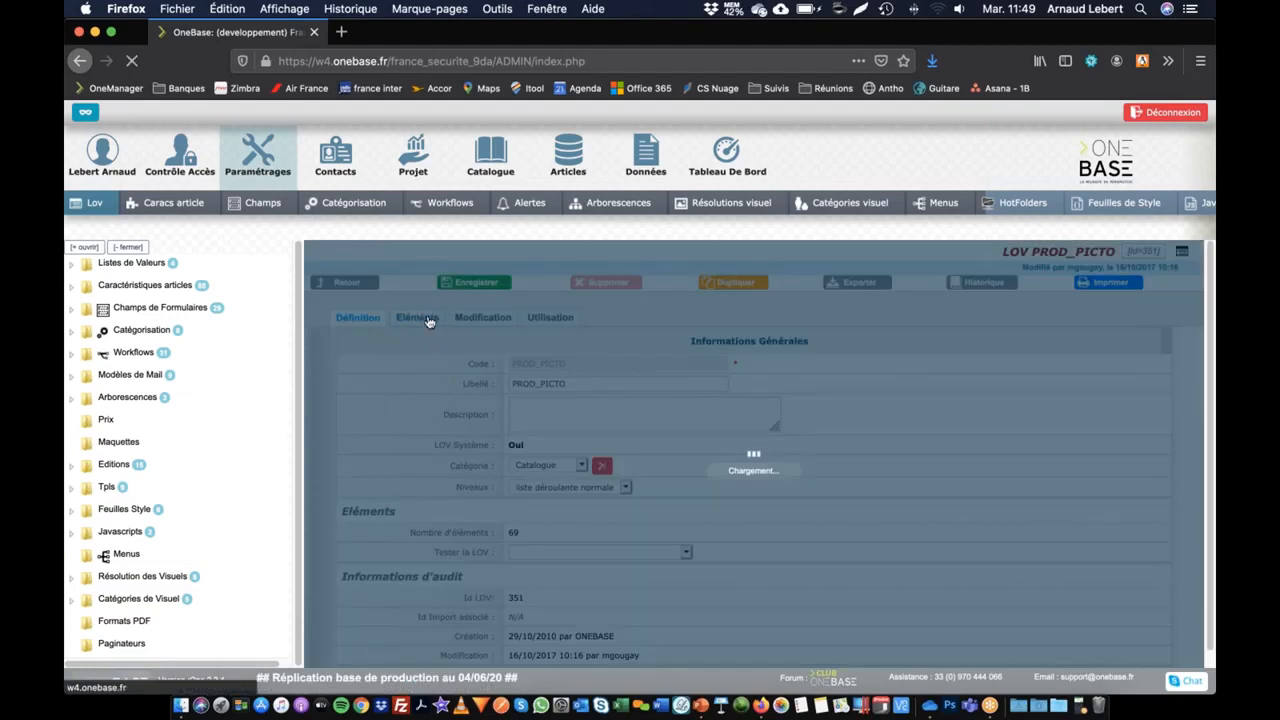
pyautogui.scroll(-4, 526, 458)
pyautogui.scroll(4, 526, 458)
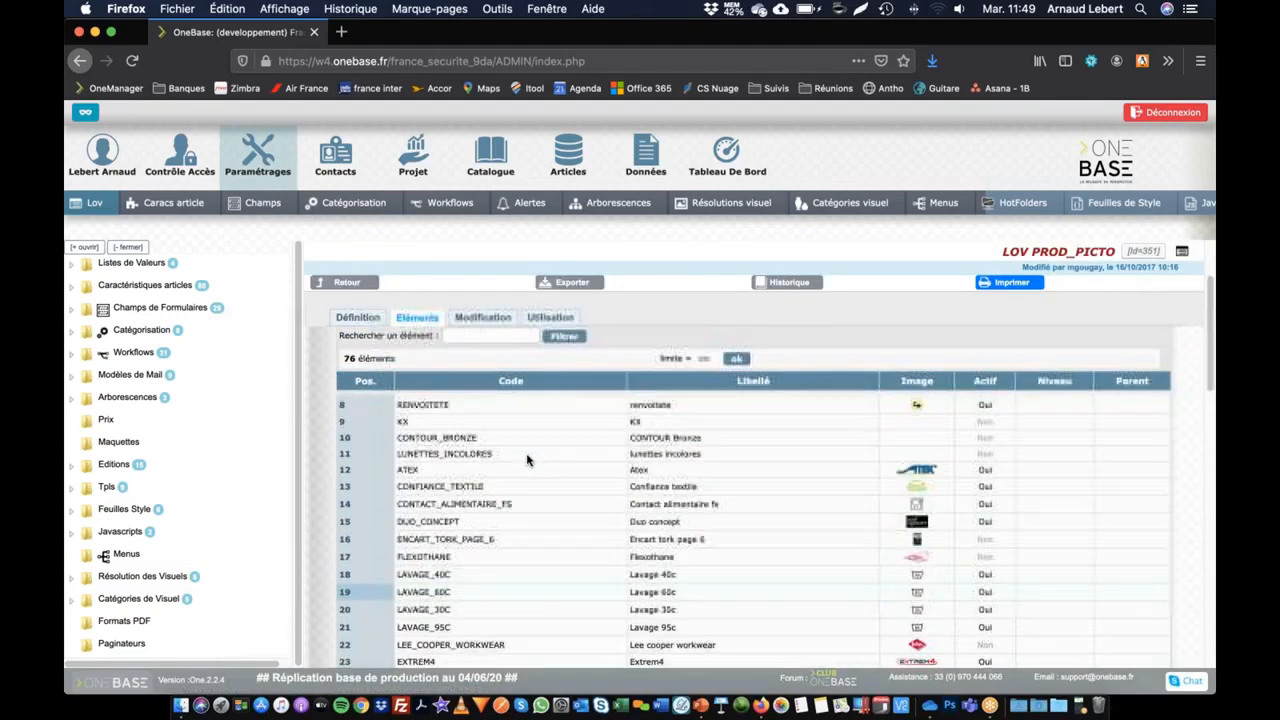
# Step: Replace the image of the NOUVEAUTE_REFAIT element in PROD_PICTO with Picto-Nouveau.png and save the list
pyautogui.click(479, 318)
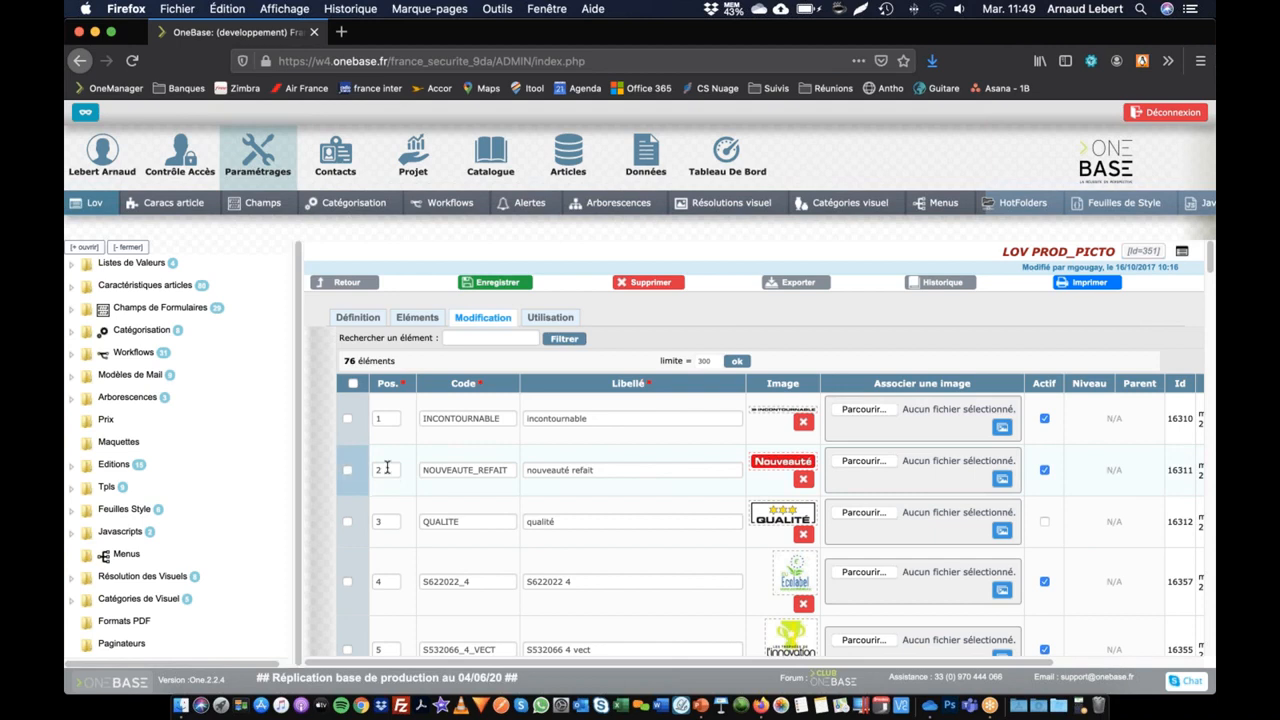
pyautogui.click(501, 470)
pyautogui.click(618, 466)
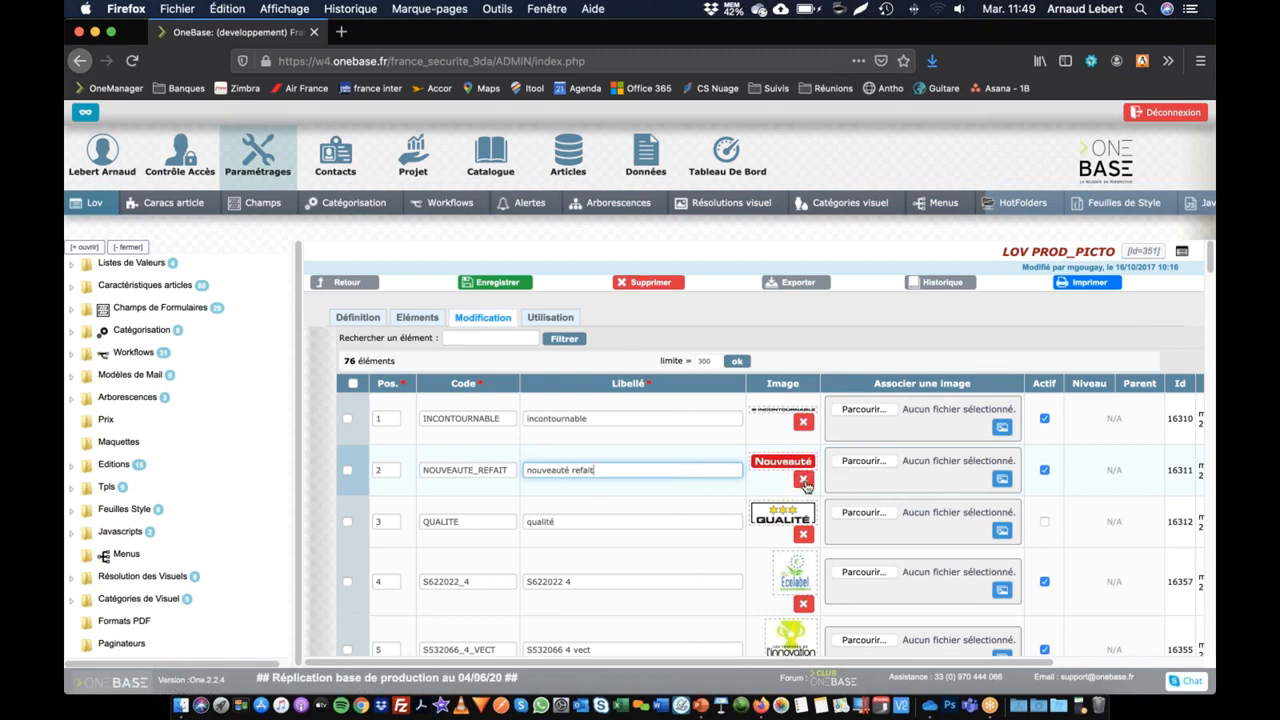
pyautogui.click(801, 483)
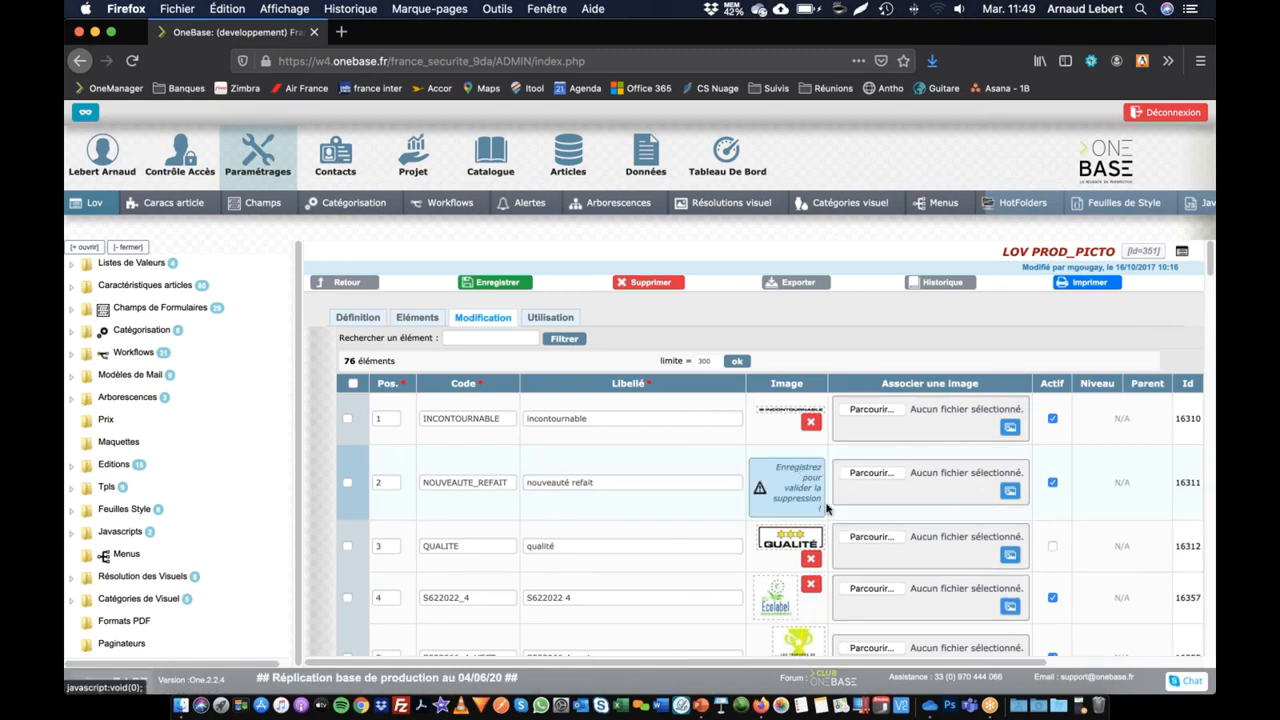
pyautogui.click(880, 474)
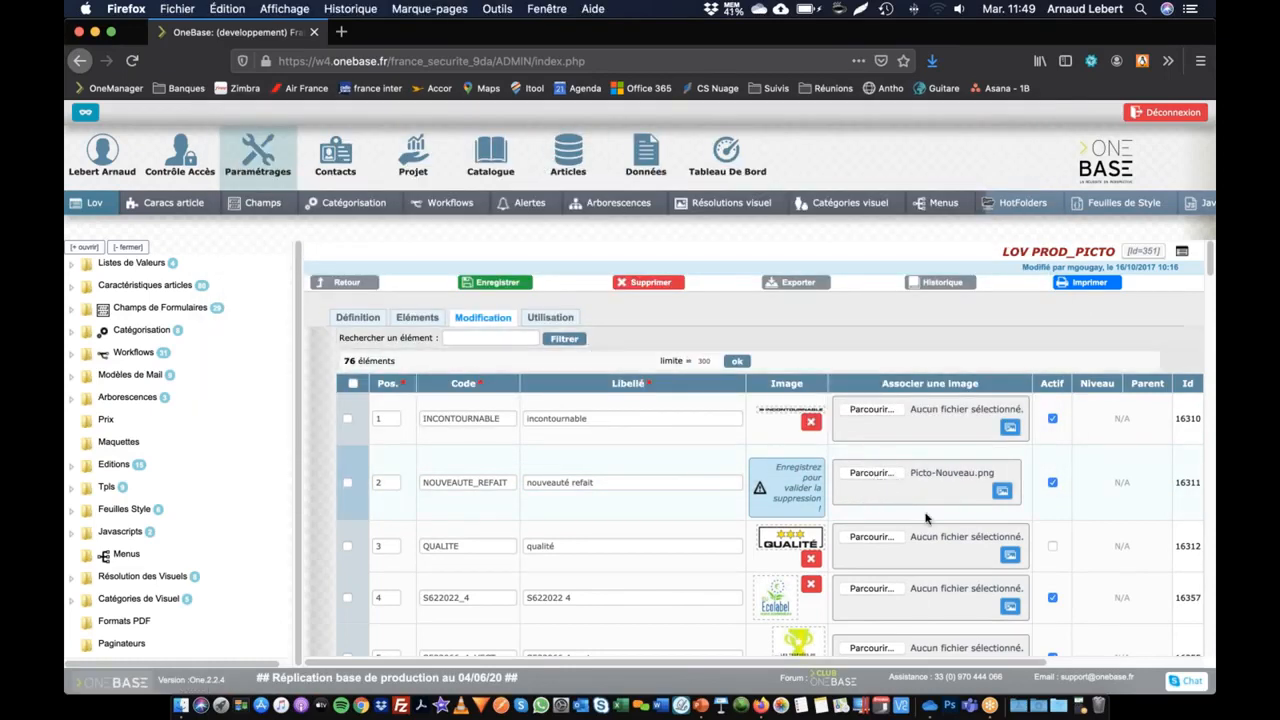
pyautogui.click(497, 282)
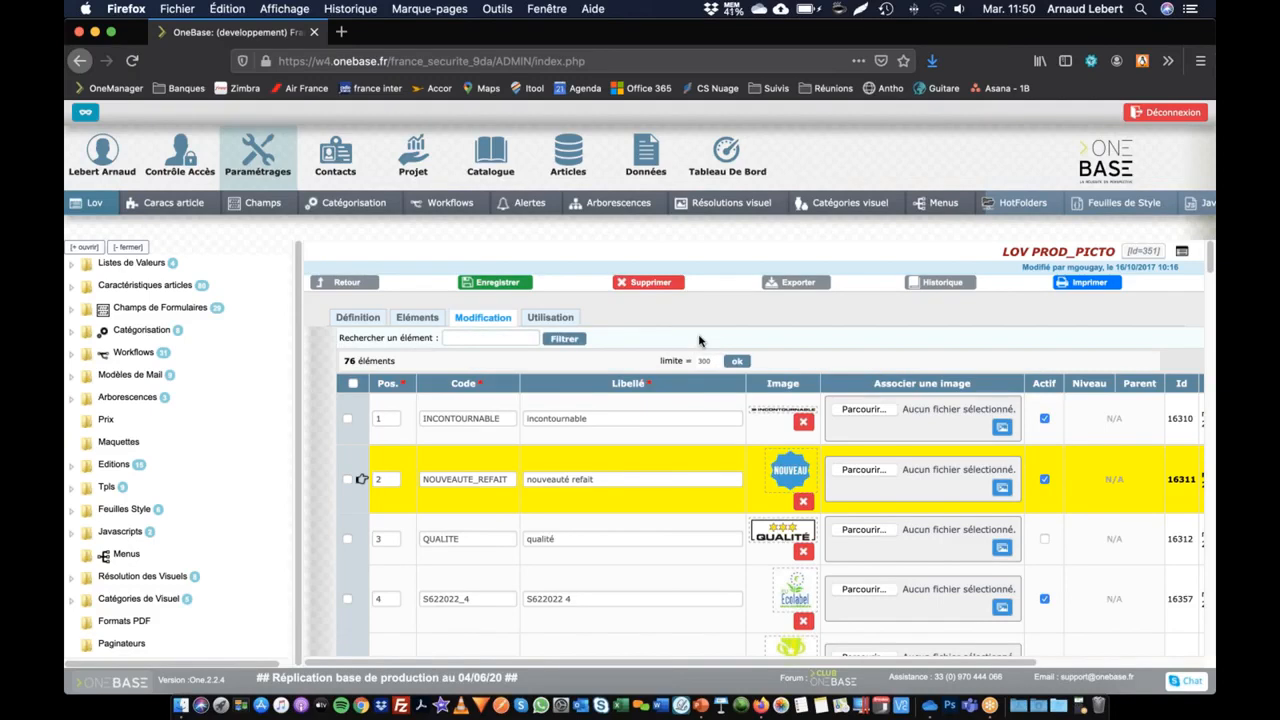
# Step: Display page 39 of CATALOGUE_2018 in the catalogue's edition preview
pyautogui.click(490, 155)
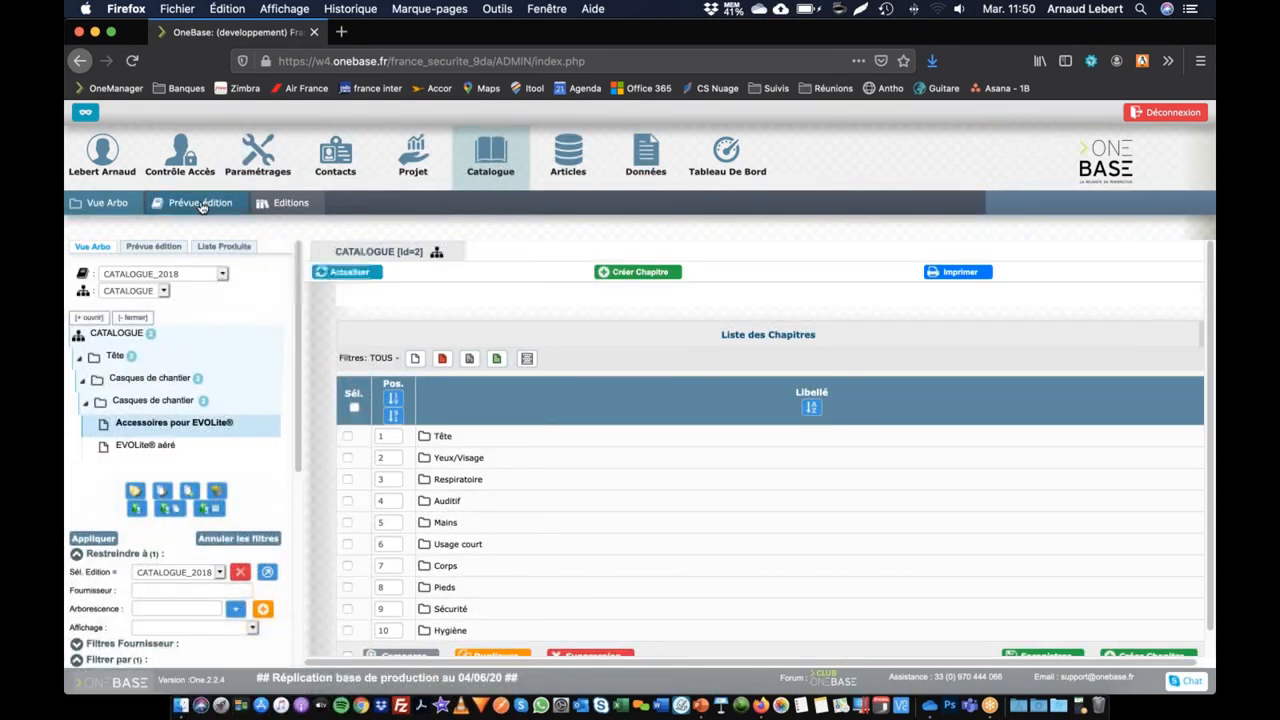
pyautogui.click(201, 204)
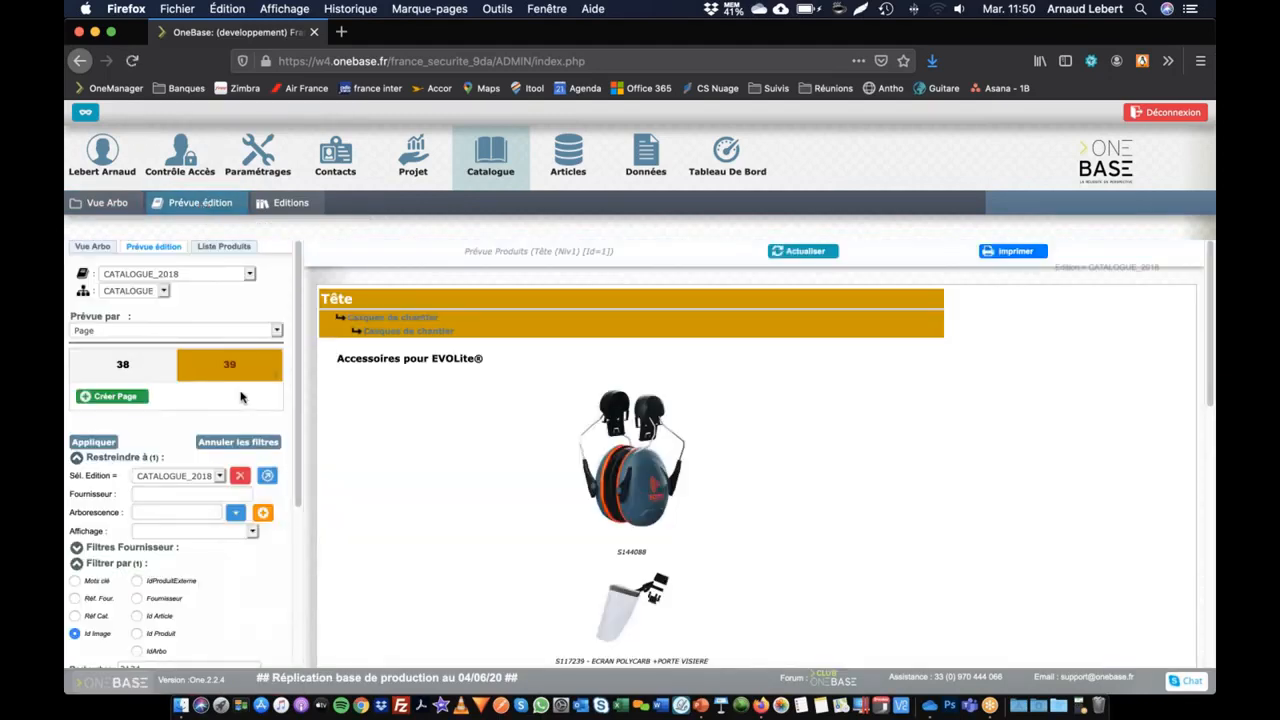
pyautogui.click(229, 367)
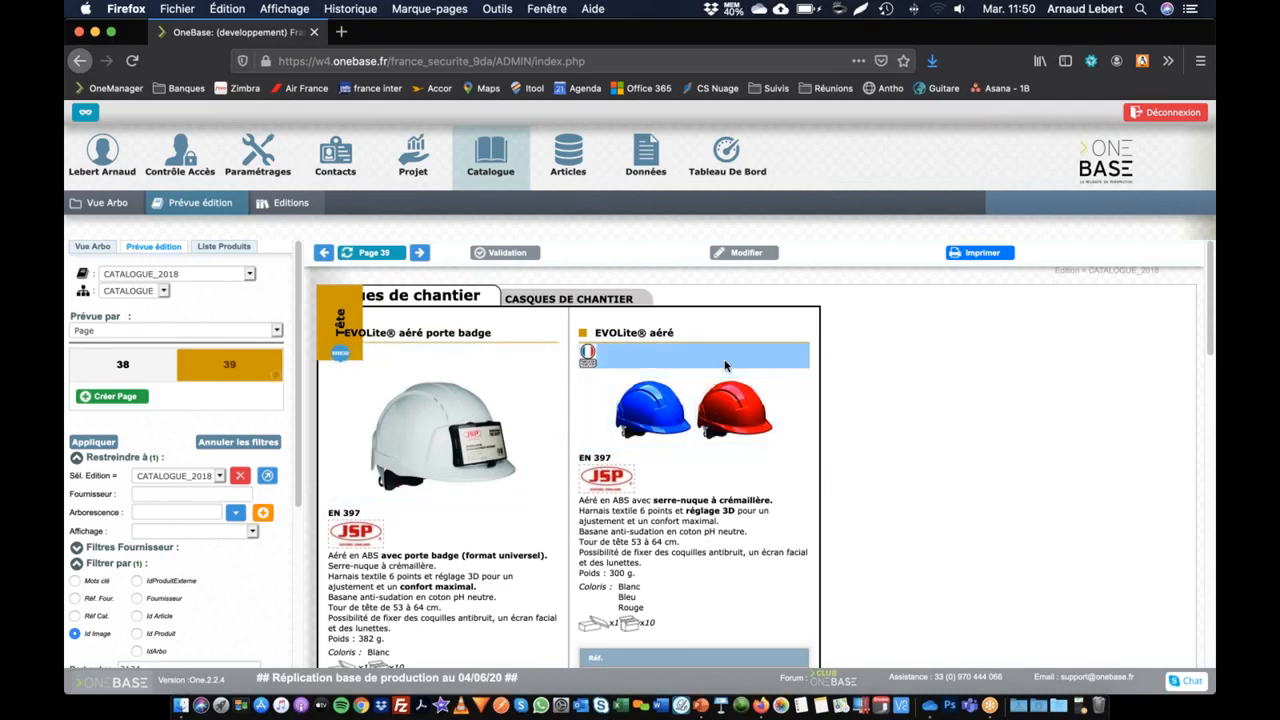
# Step: Open the page layout of EVOLite® aéré from the preview, assign it the "nouveauté refait" pictogram and save
pyautogui.click(780, 358)
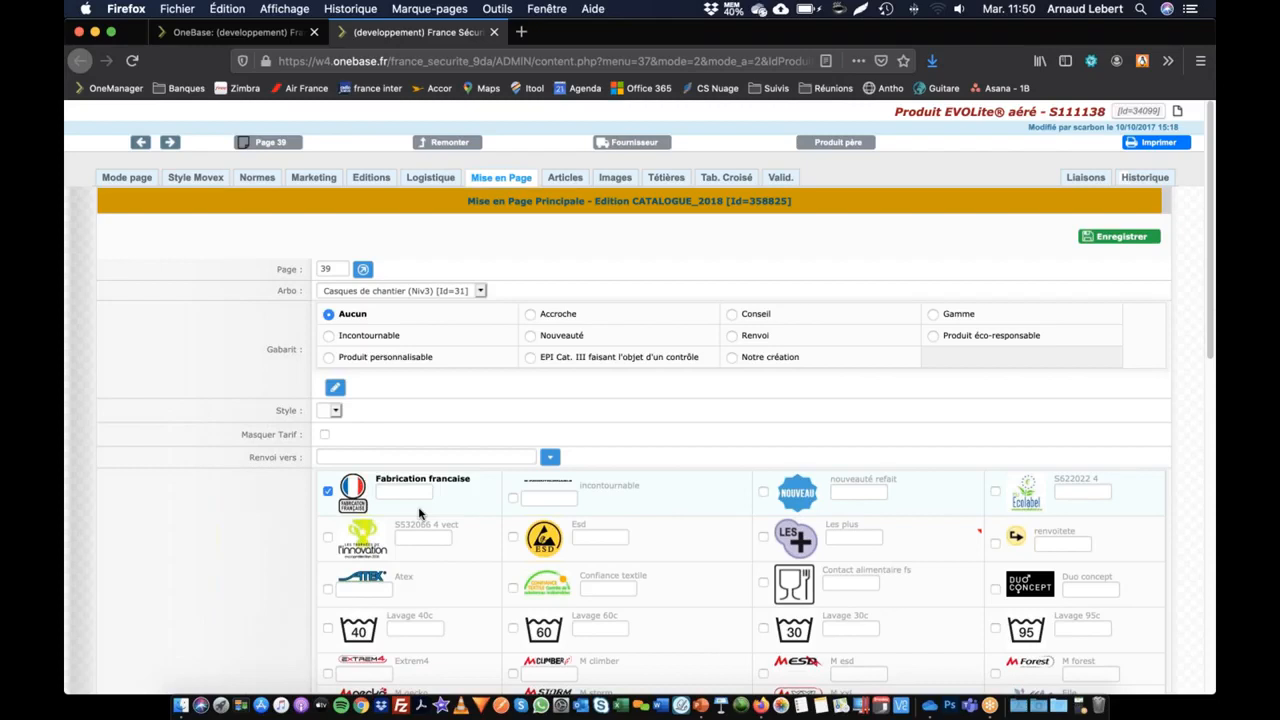
pyautogui.scroll(-3, 256, 538)
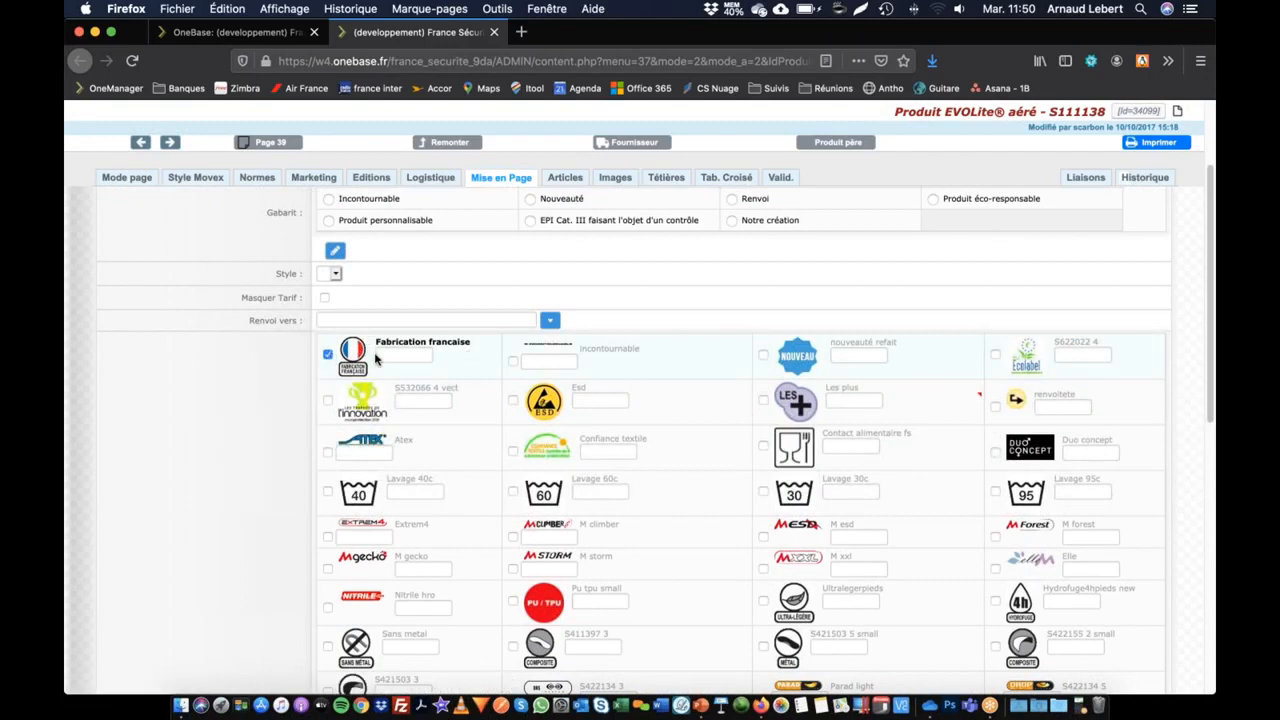
pyautogui.scroll(-8, 686, 449)
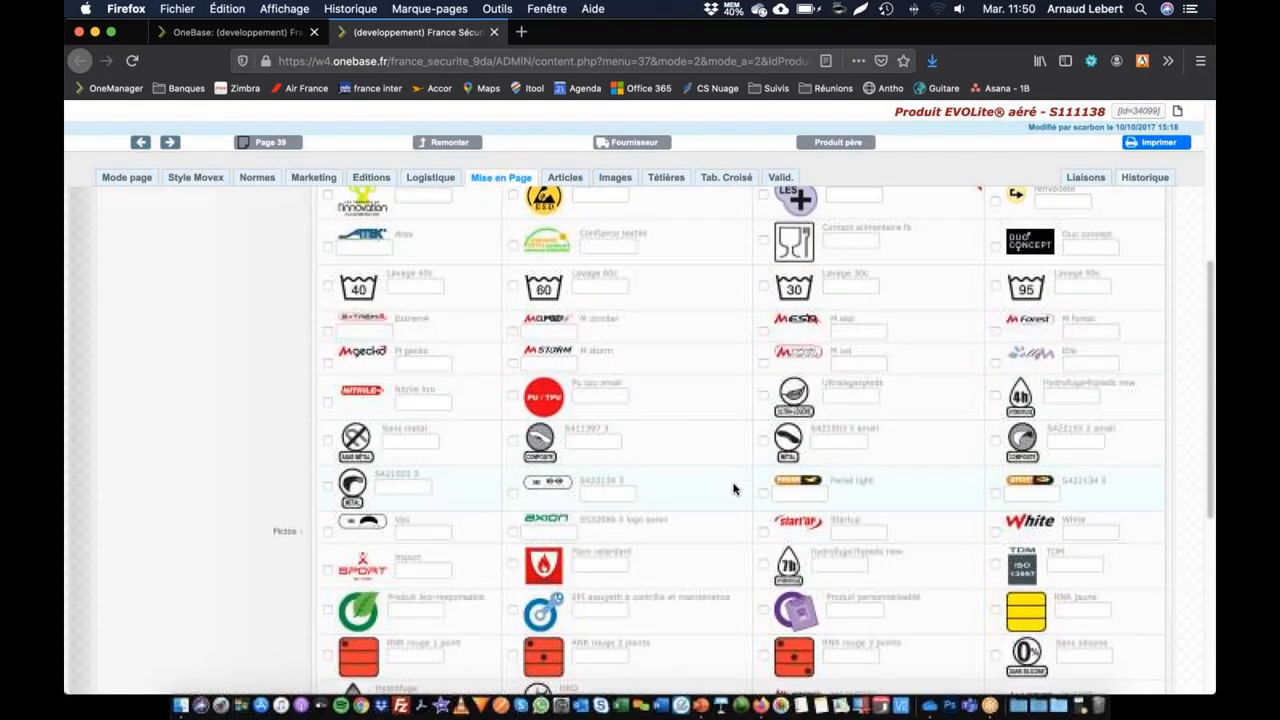
pyautogui.scroll(9, 722, 489)
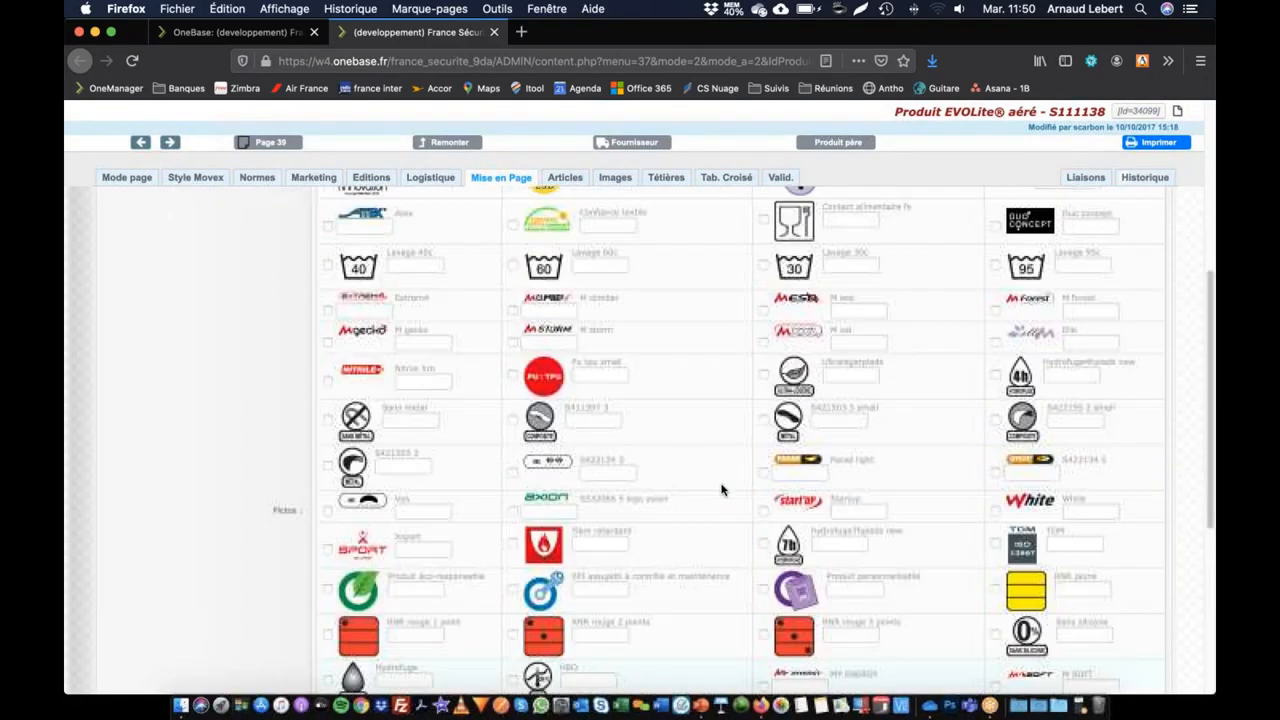
pyautogui.click(327, 382)
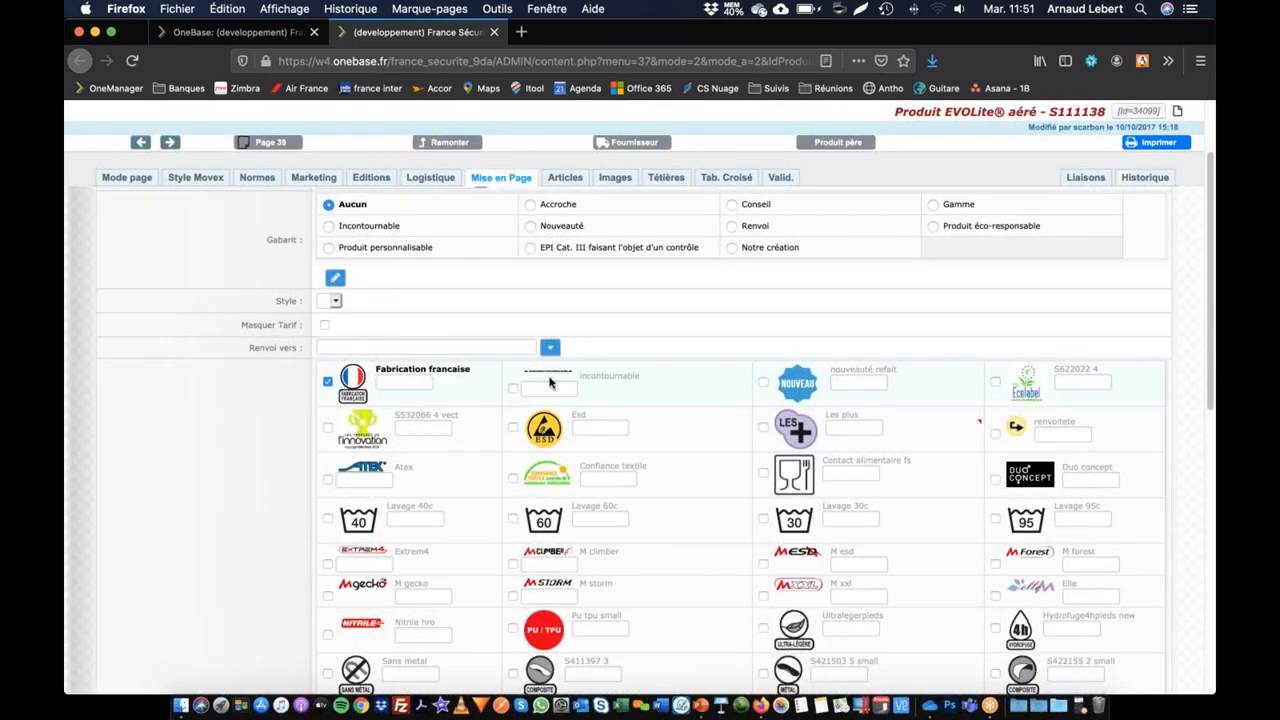
pyautogui.click(763, 384)
pyautogui.scroll(-10, 581, 357)
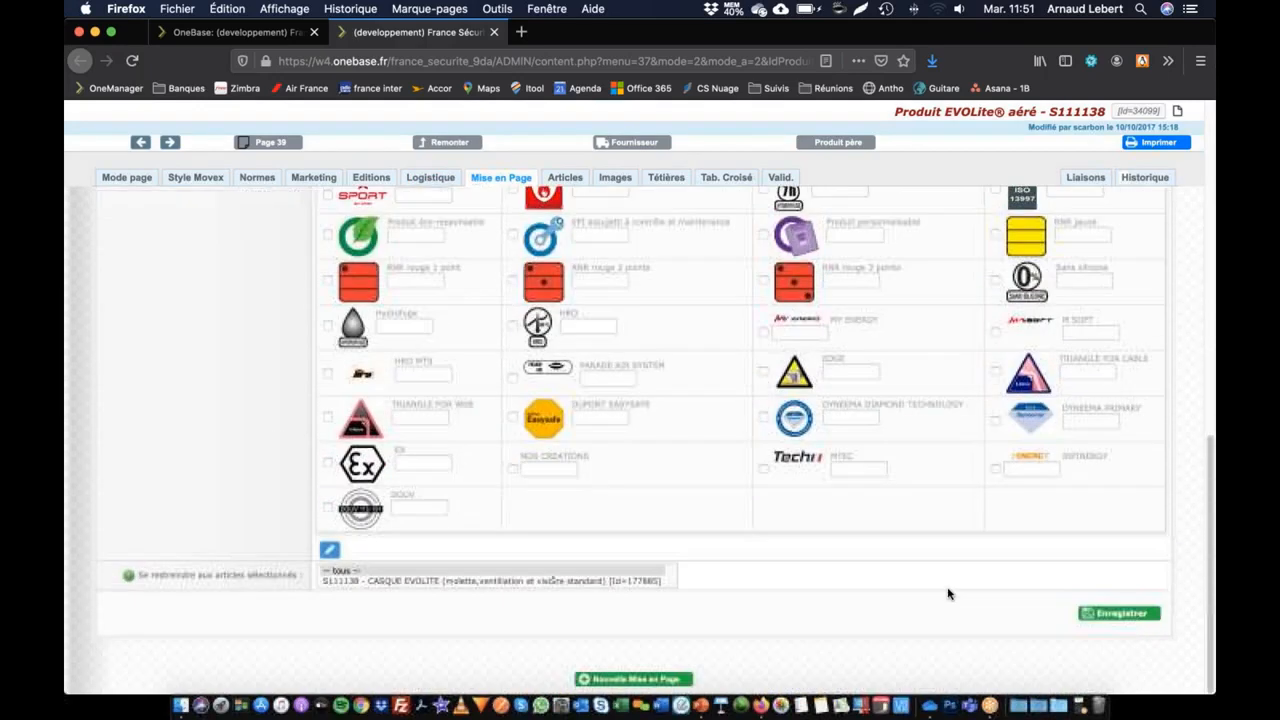
pyautogui.click(1108, 614)
# Step: Refresh the preview of page 39 and check the pictograms of EVOLite® aéré against its layout settings
pyautogui.click(270, 34)
pyautogui.click(374, 252)
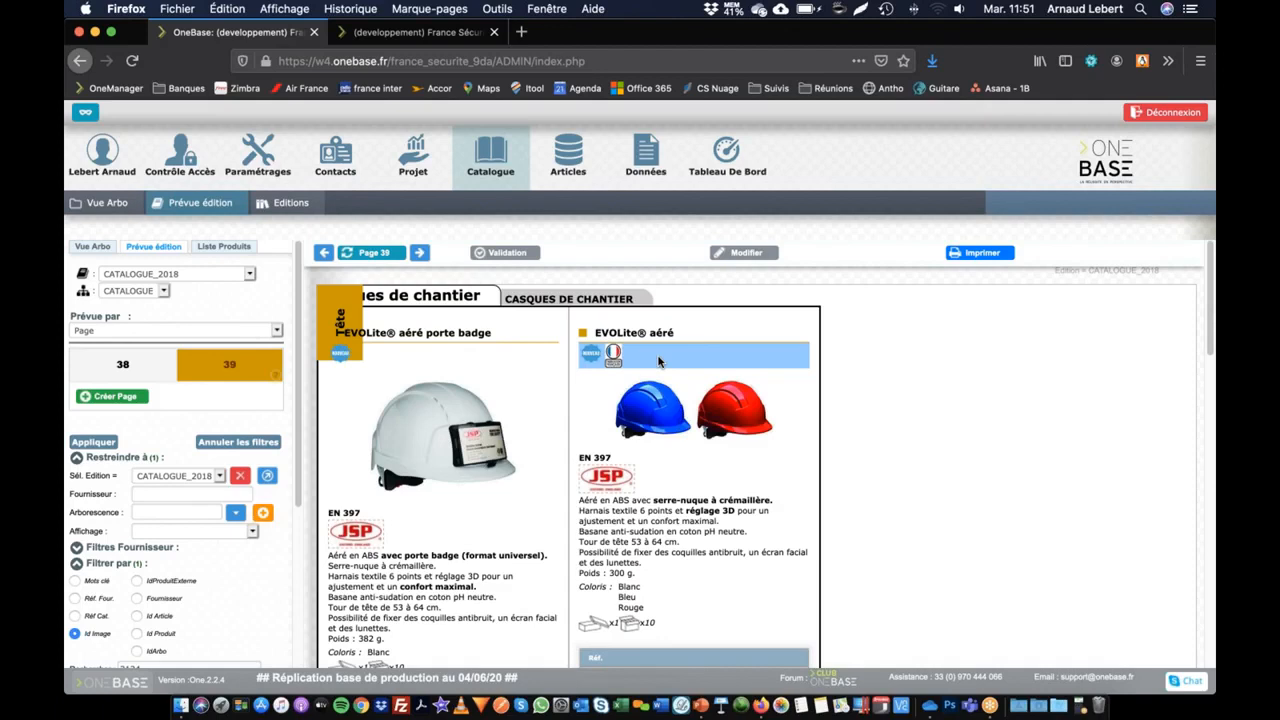
pyautogui.click(397, 32)
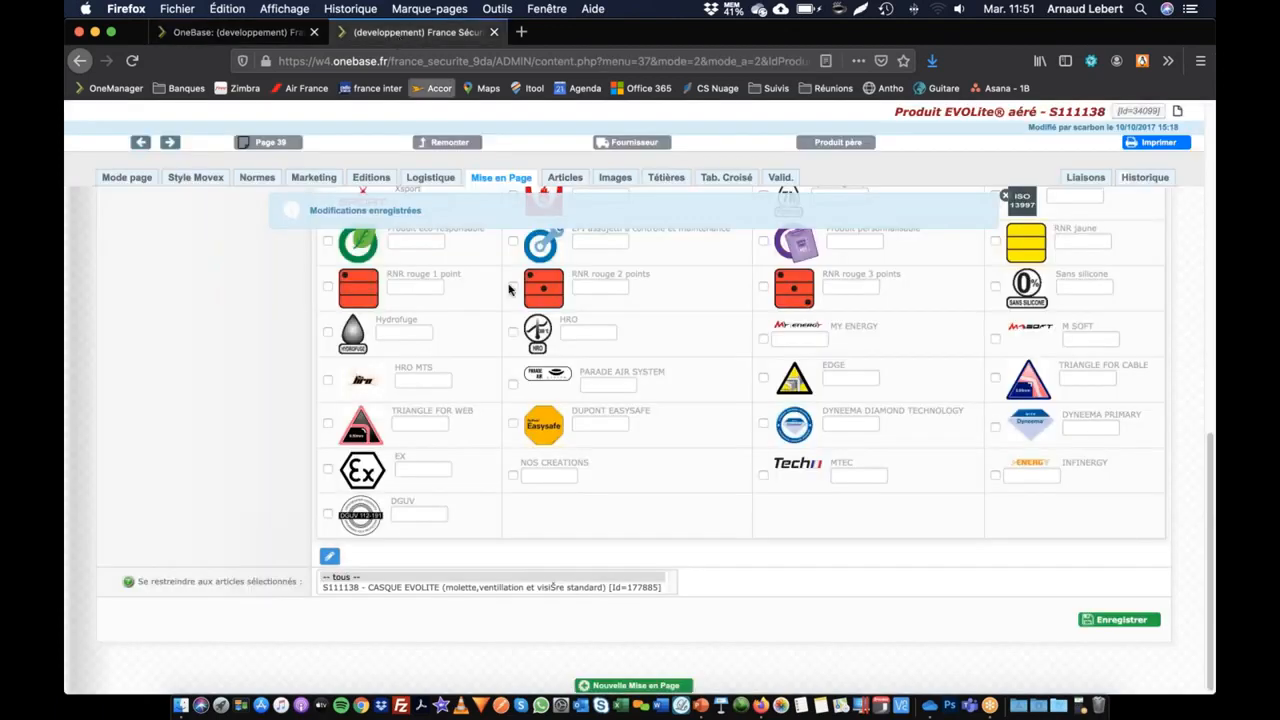
pyautogui.click(270, 34)
# Step: Open the PROD_PICTO list of values for modification, deactivate the S622022_4 element and save the list
pyautogui.click(258, 153)
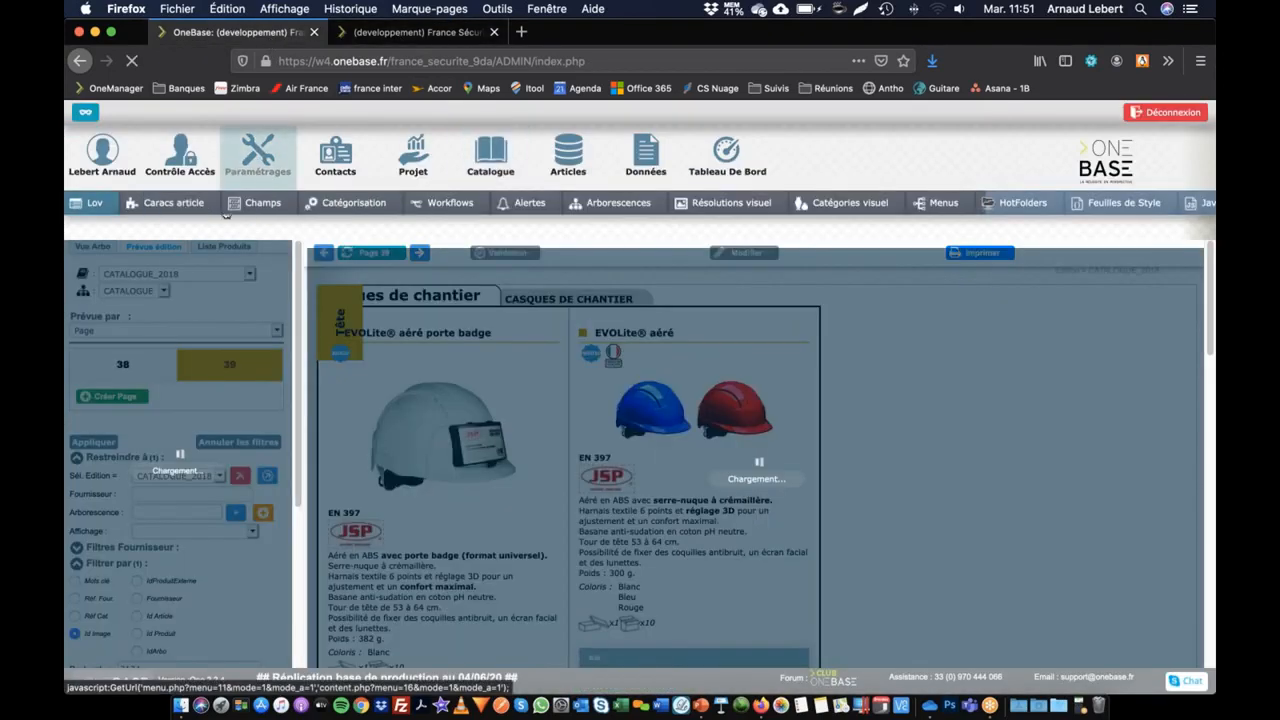
pyautogui.click(430, 435)
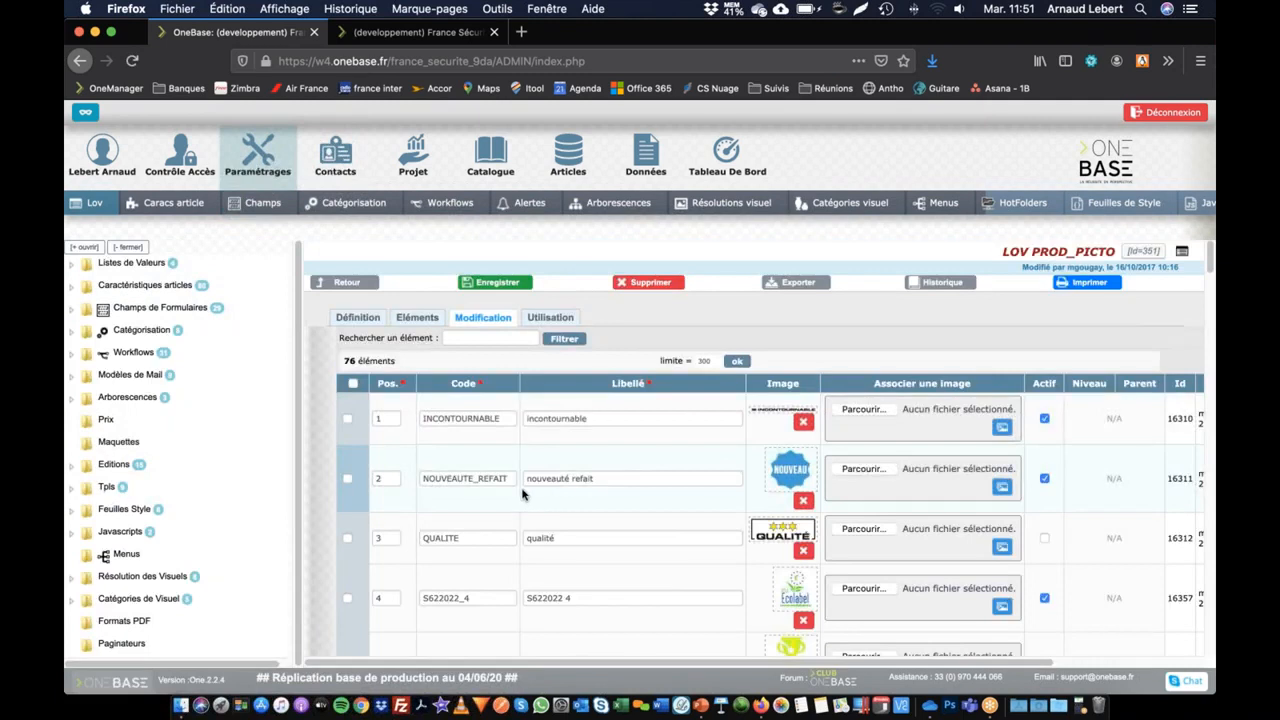
pyautogui.hscroll(3, 508, 497)
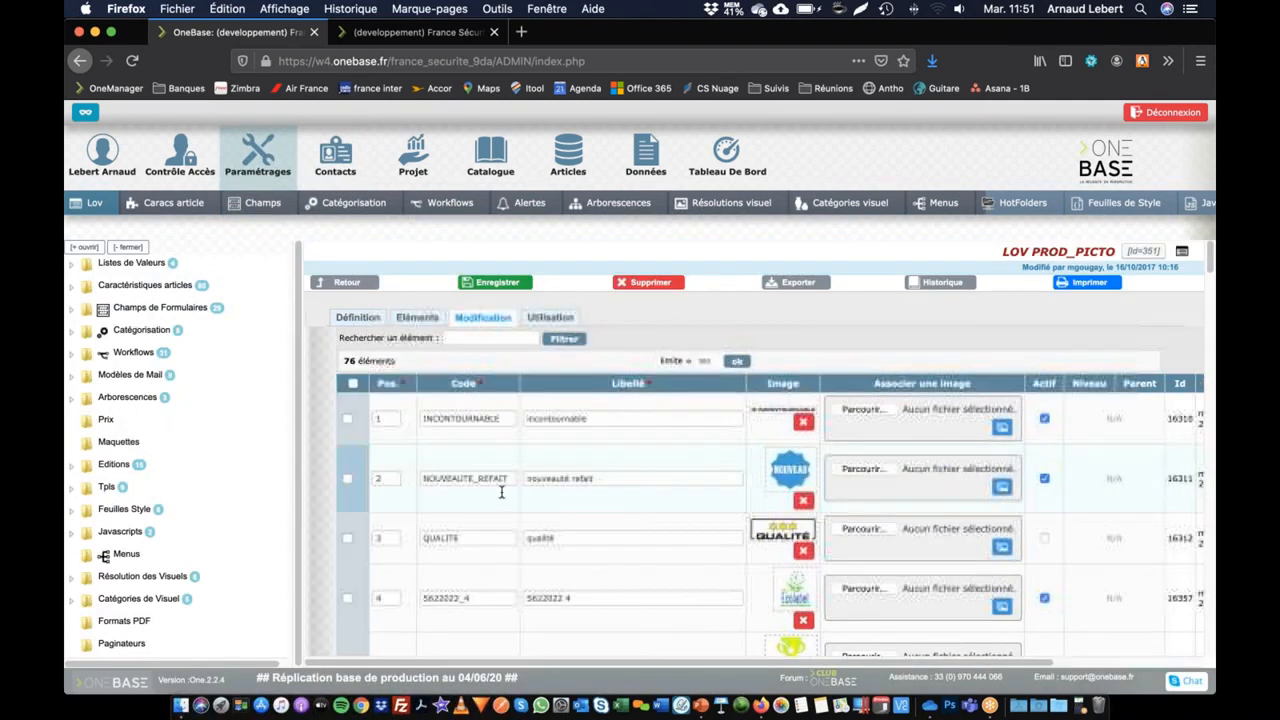
pyautogui.scroll(-1, 710, 482)
pyautogui.scroll(-5, 710, 482)
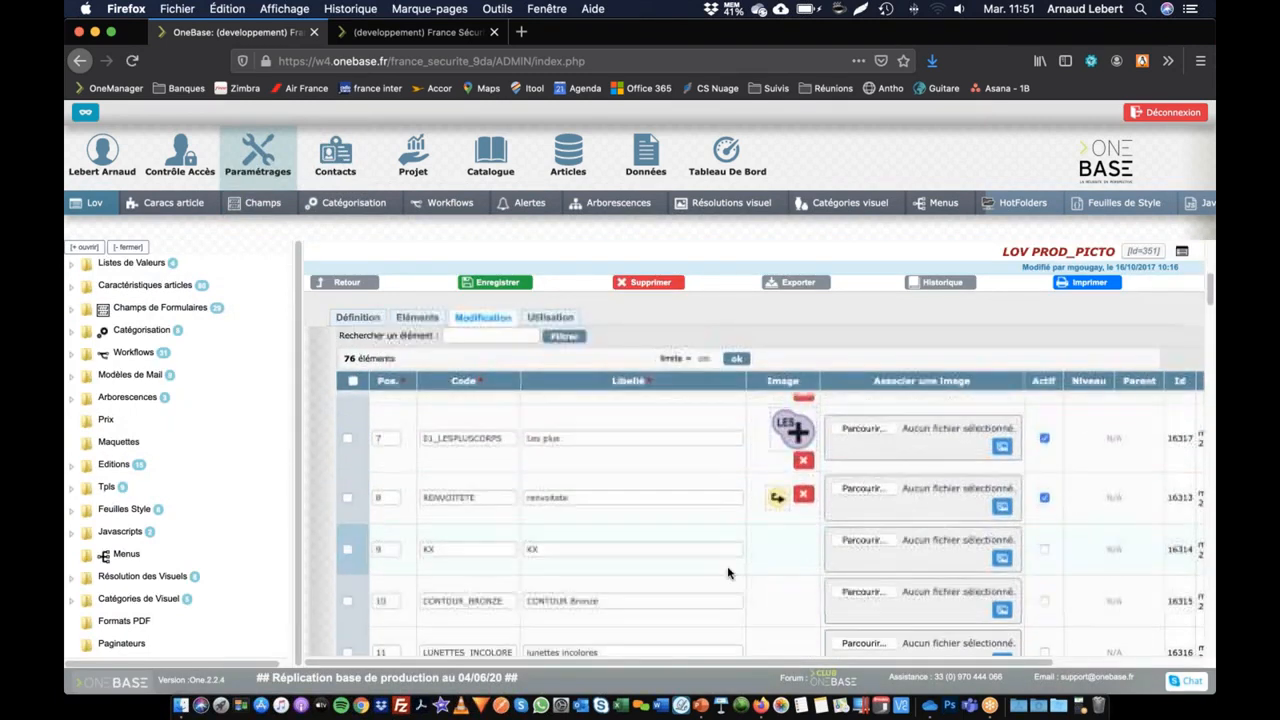
pyautogui.scroll(-4, 685, 583)
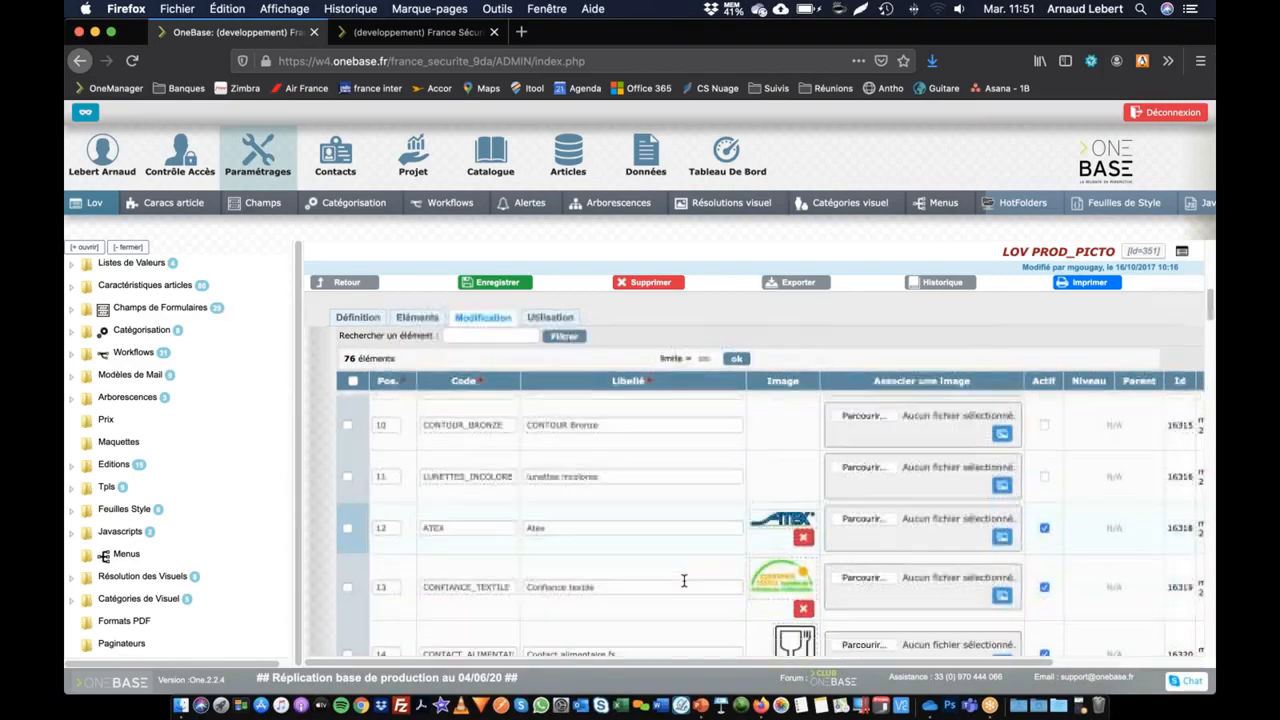
pyautogui.scroll(10, 685, 580)
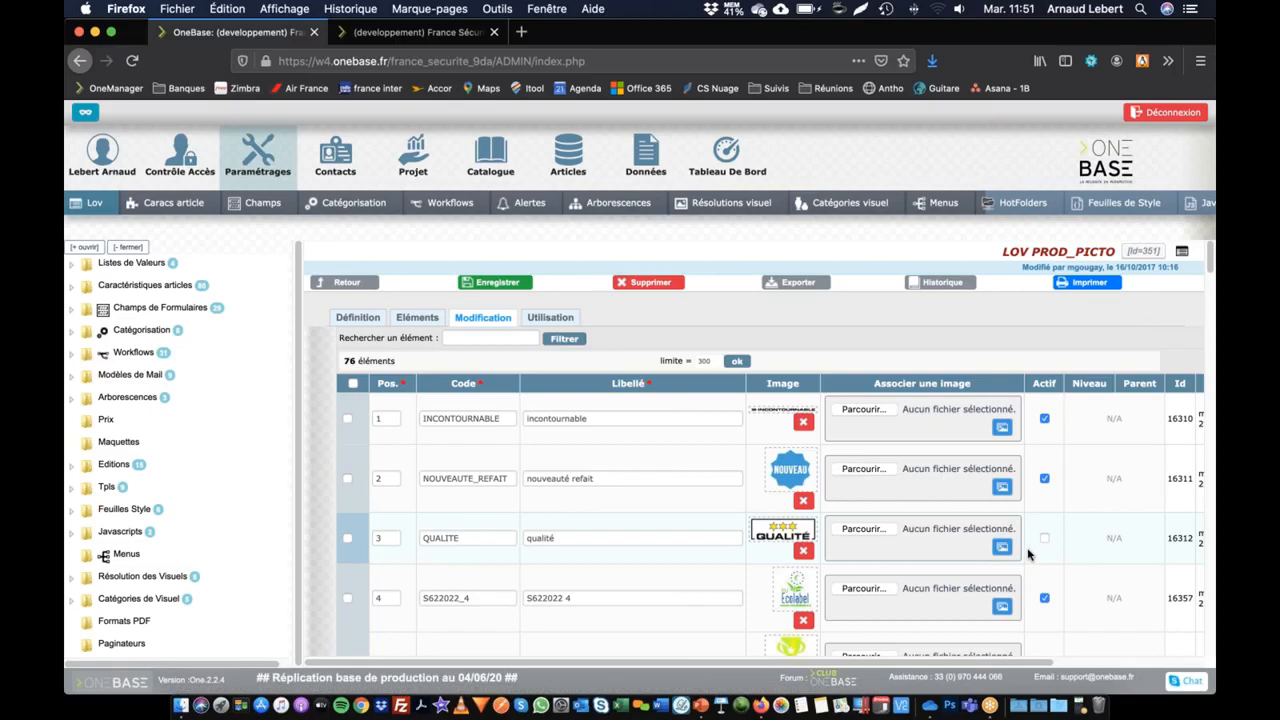
pyautogui.click(1043, 599)
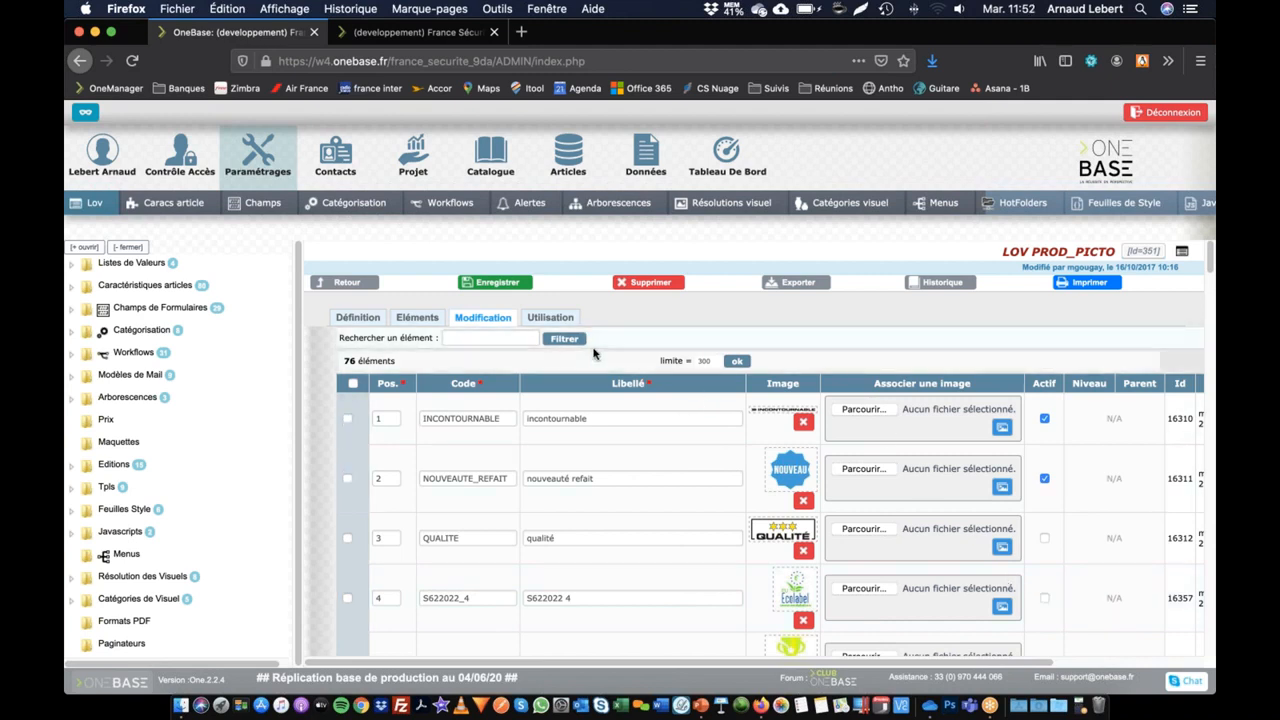
pyautogui.click(492, 285)
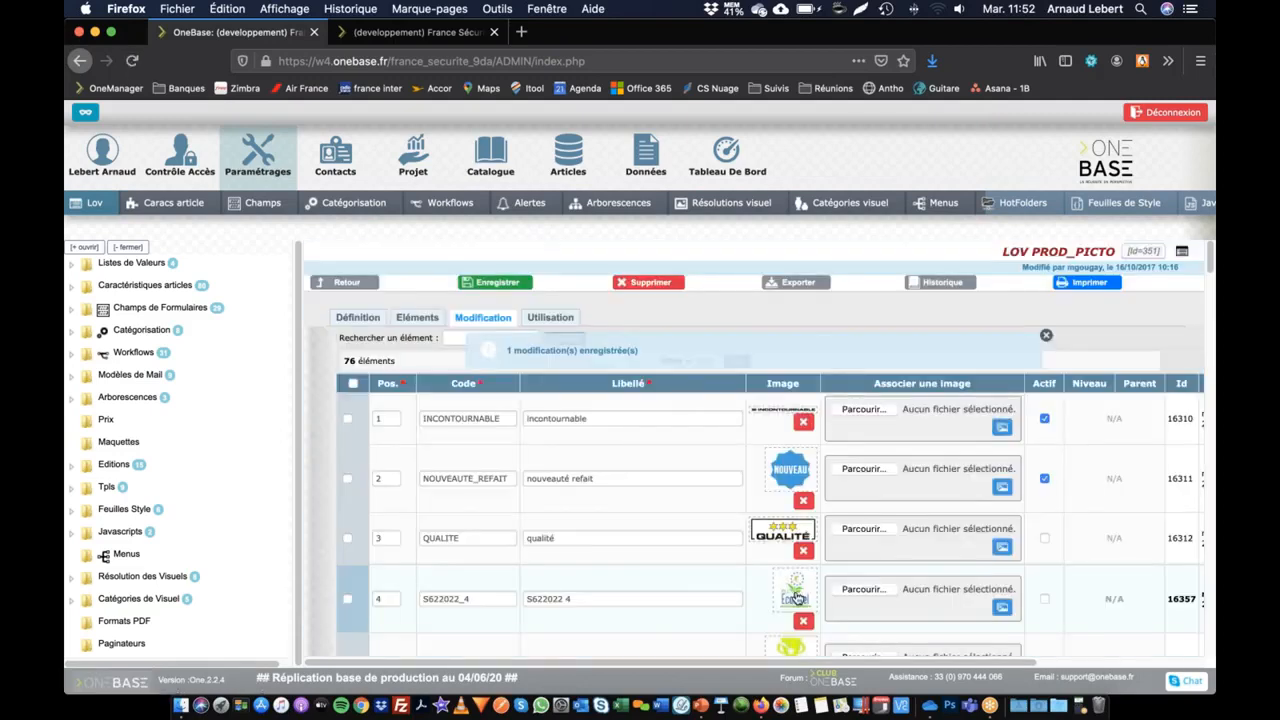
pyautogui.click(360, 597)
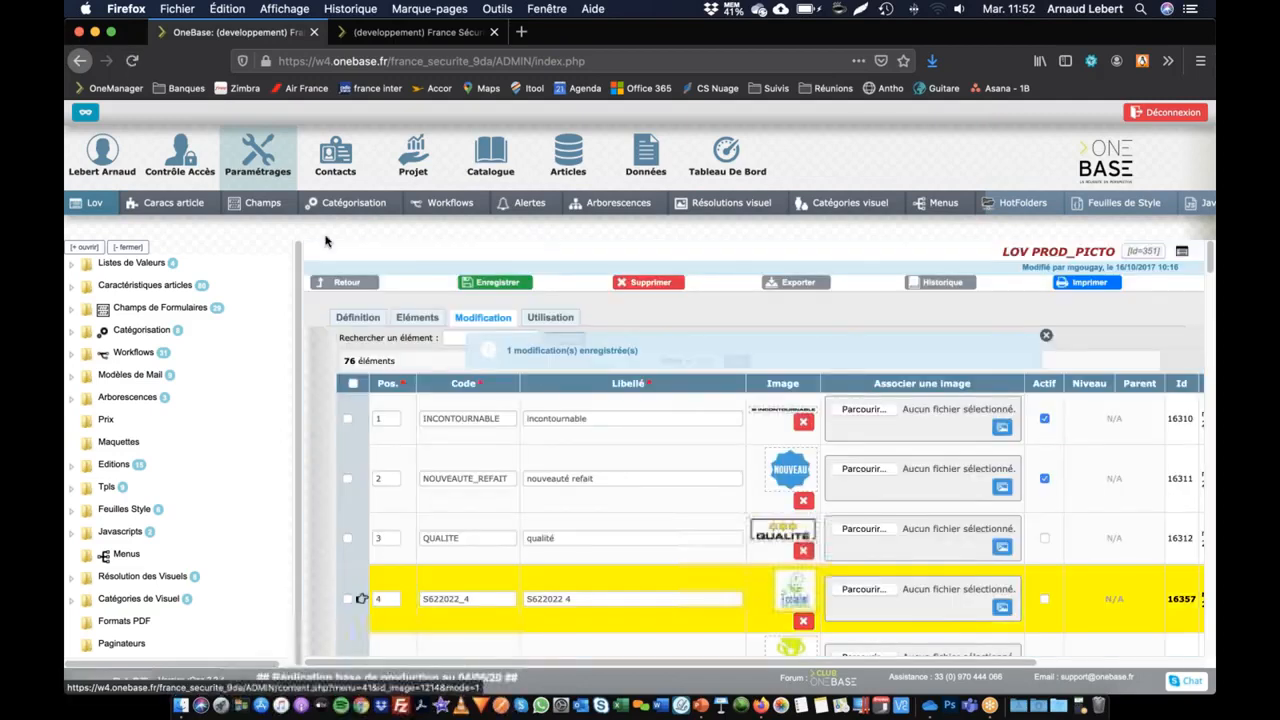
# Step: Reload the page layout of EVOLite® aéré and check which pictograms are available for assignment
pyautogui.click(424, 33)
pyautogui.scroll(10, 410, 290)
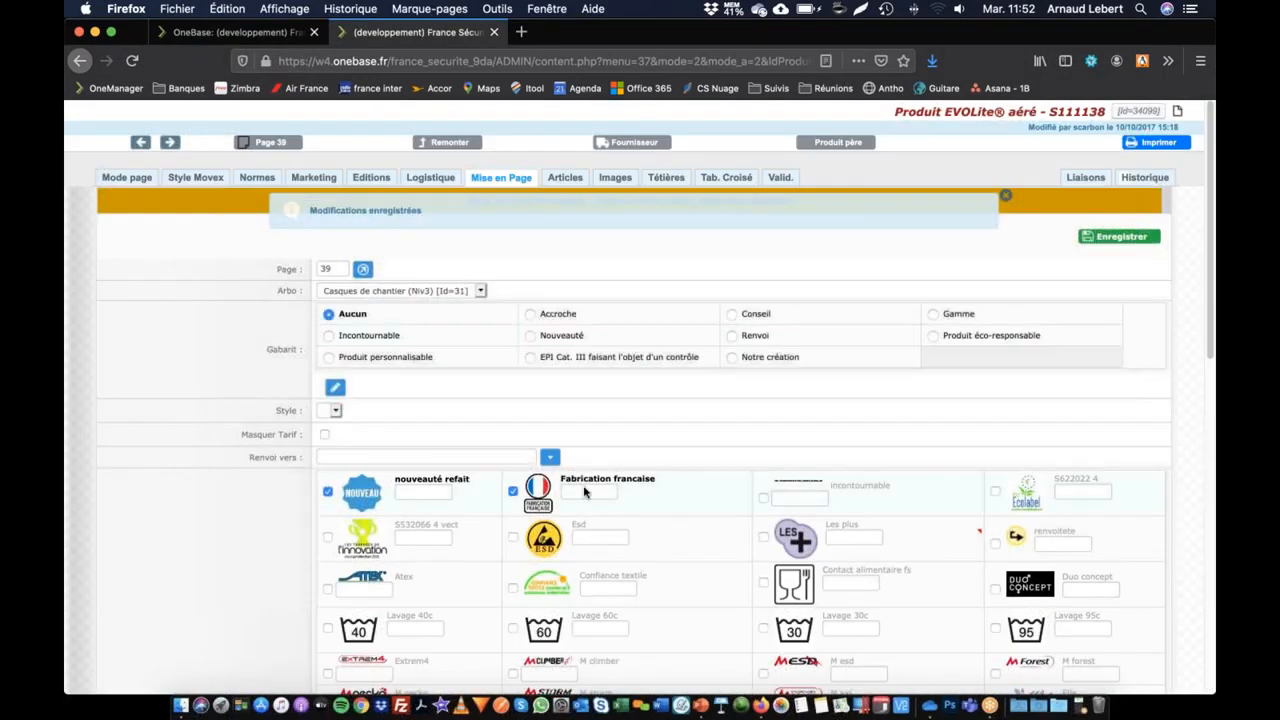
pyautogui.scroll(-1, 540, 555)
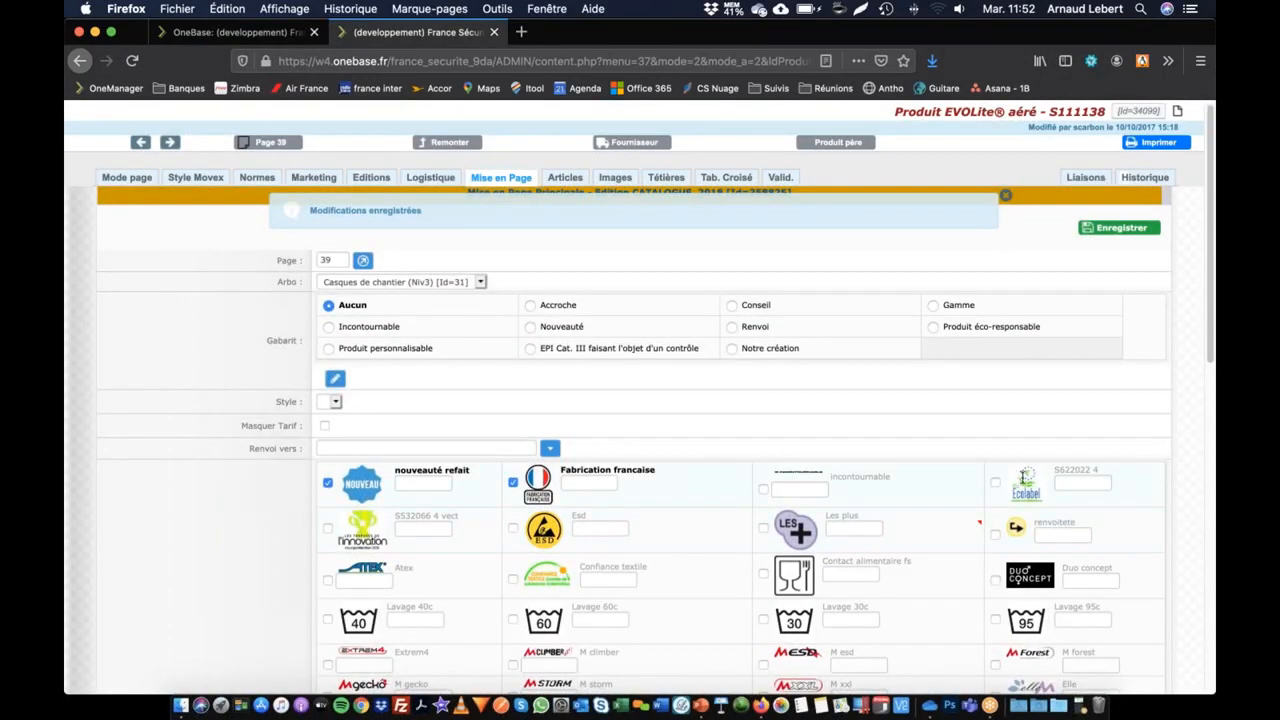
pyautogui.click(500, 180)
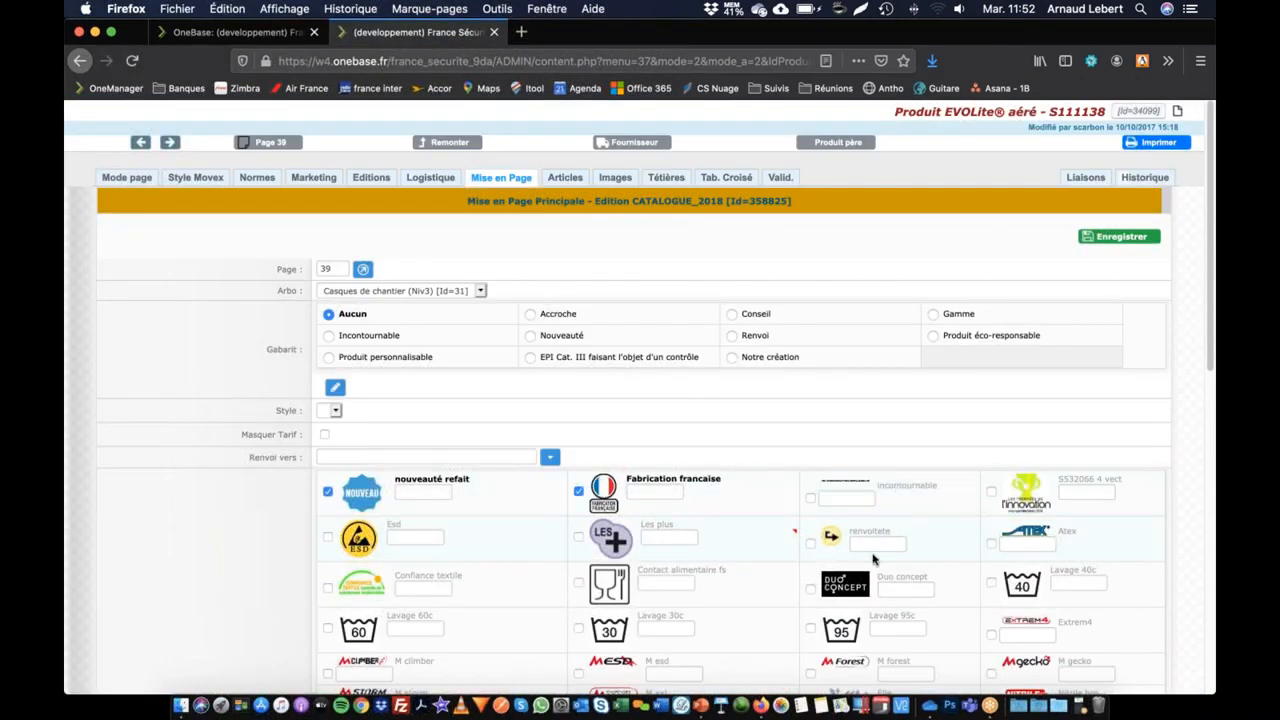
pyautogui.scroll(-3, 824, 584)
pyautogui.scroll(3, 824, 583)
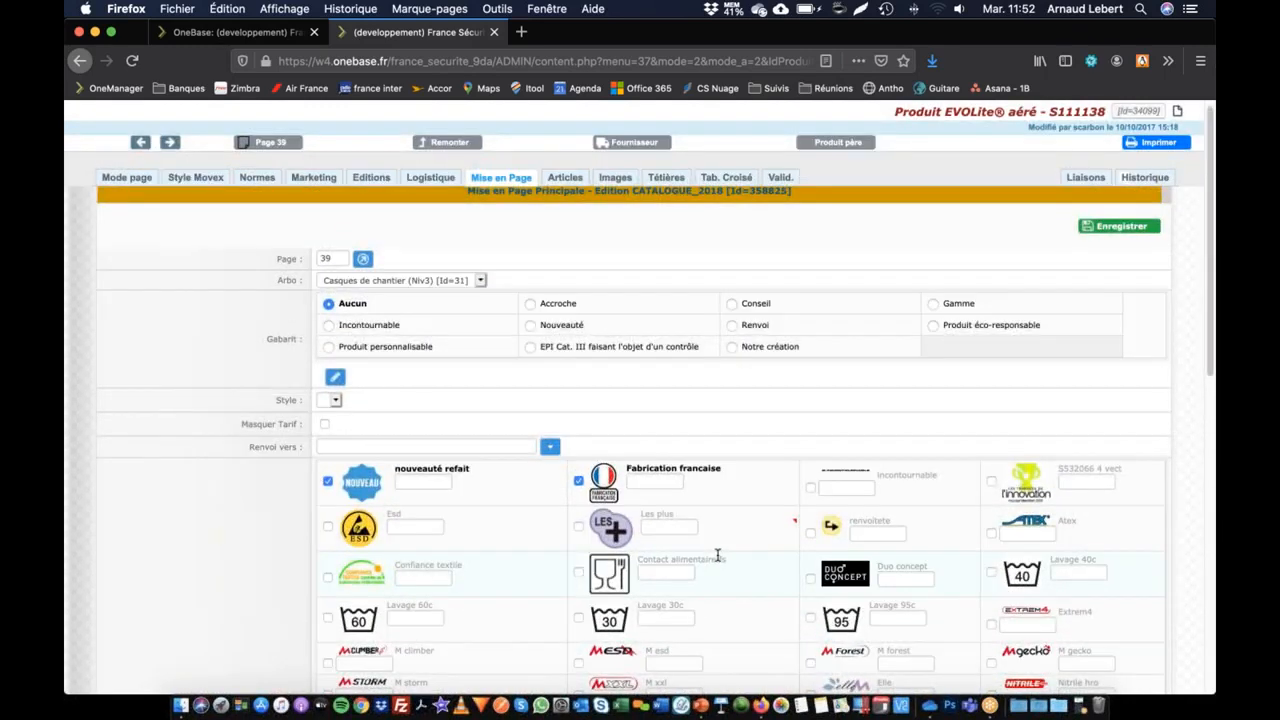
# Step: Enter "2 ans" as the text accompanying the Fabrication francaise pictogram in the main page layout
pyautogui.click(414, 482)
pyautogui.click(665, 481)
pyautogui.write('2 ans')
pyautogui.scroll(-15, 390, 400)
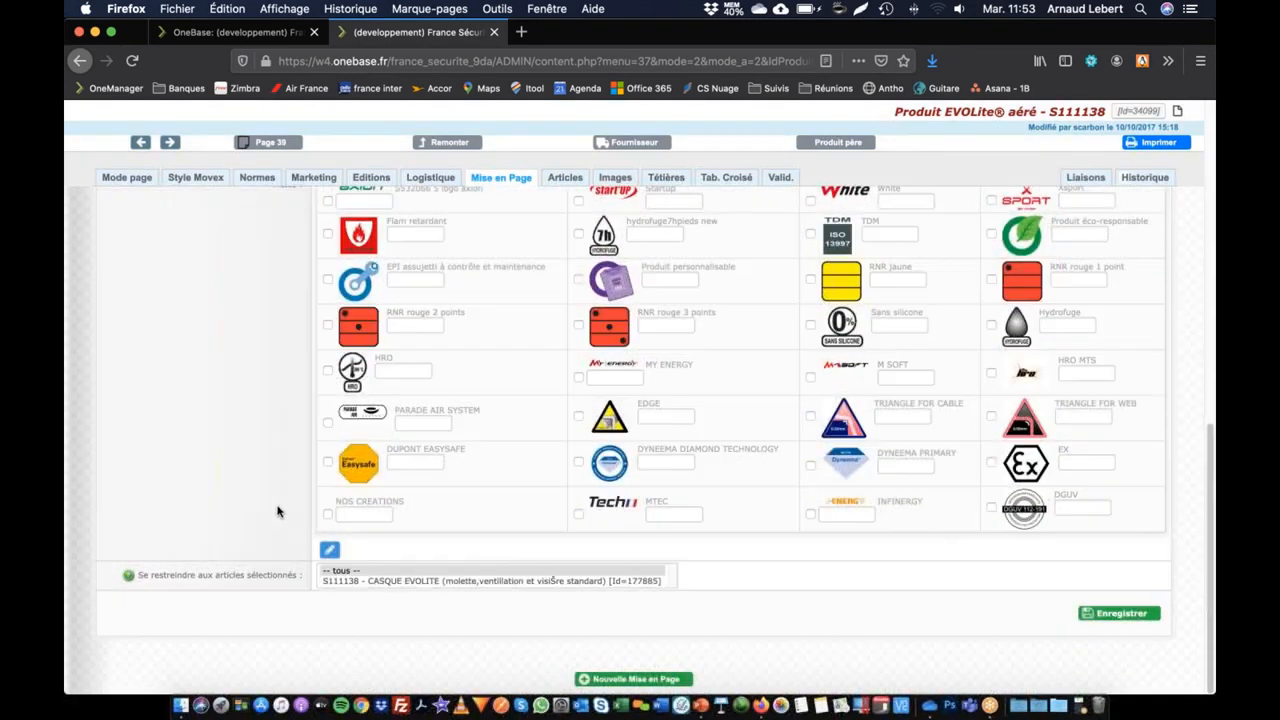
pyautogui.scroll(12, 252, 505)
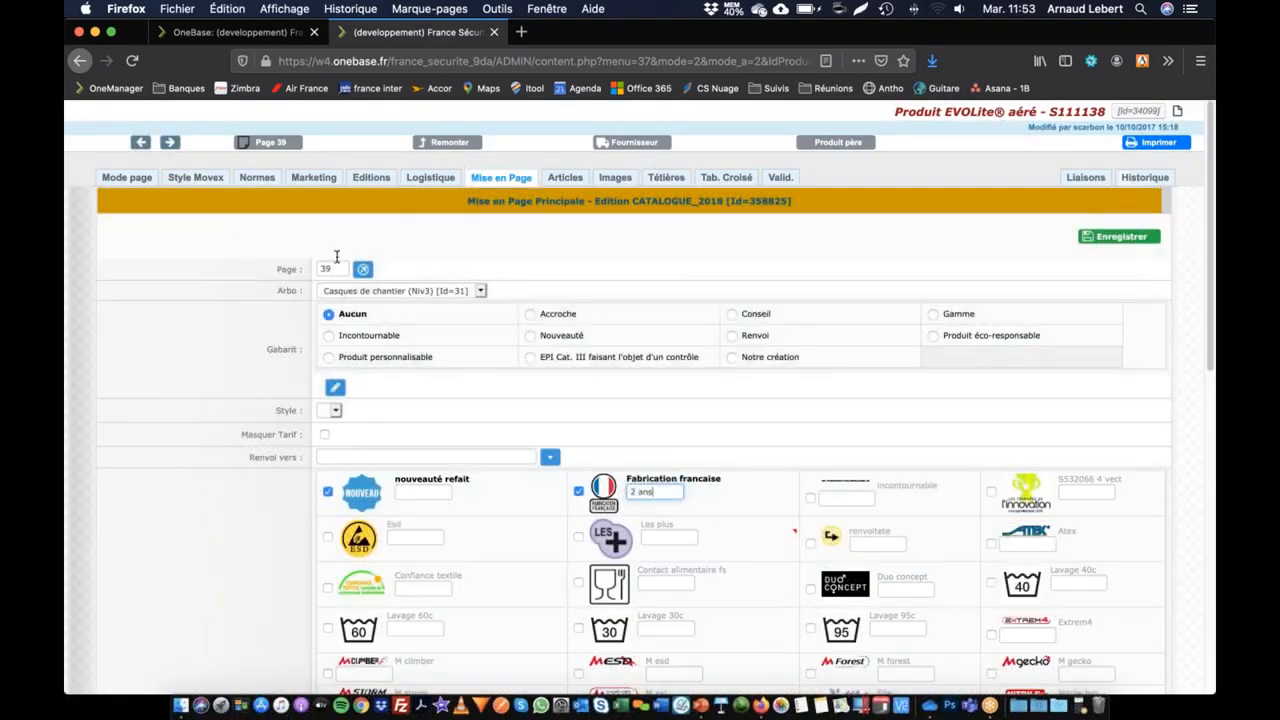
# Step: Create a secondary page layout for EVOLite® aéré and enter 72 as its page
pyautogui.scroll(-15, 548, 397)
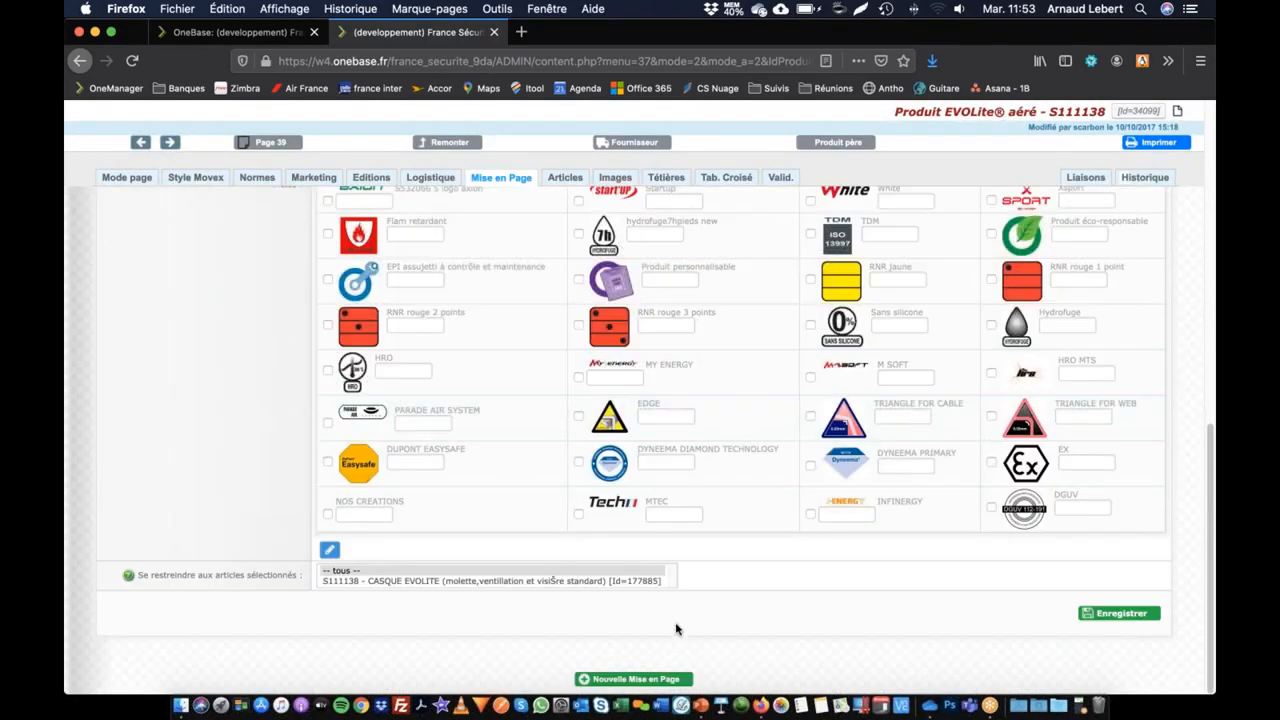
pyautogui.click(615, 679)
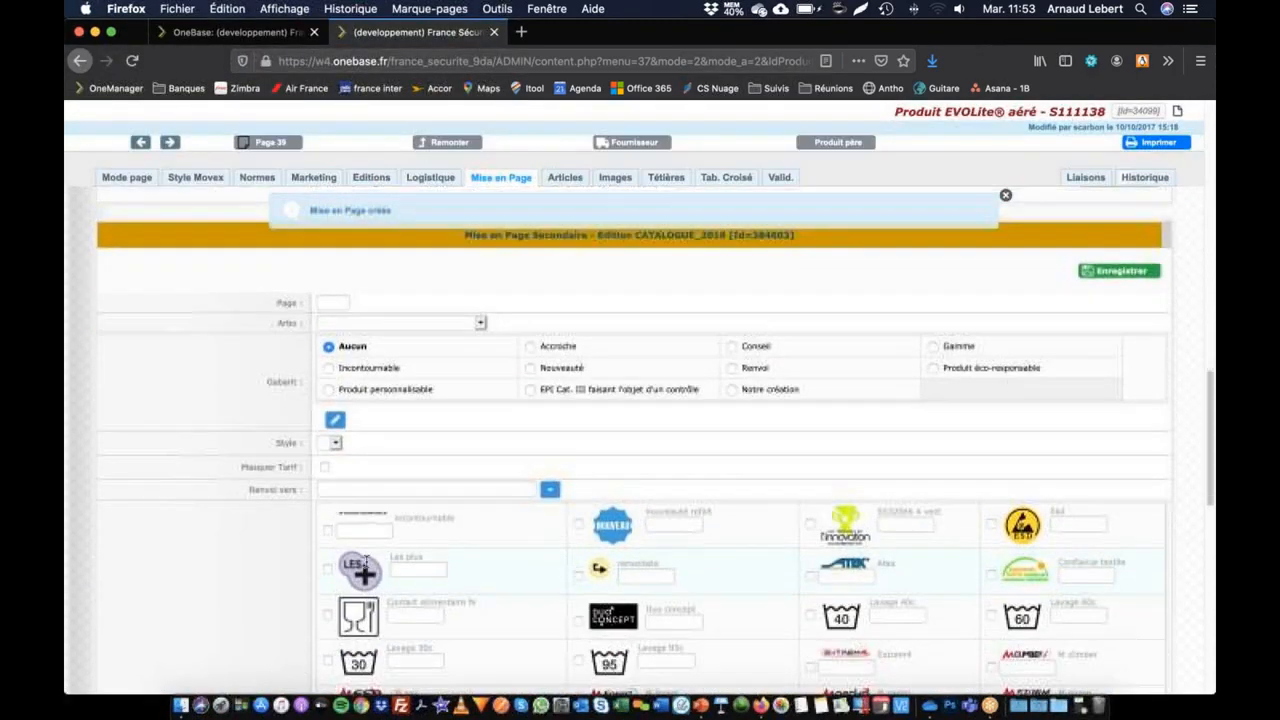
pyautogui.click(327, 360)
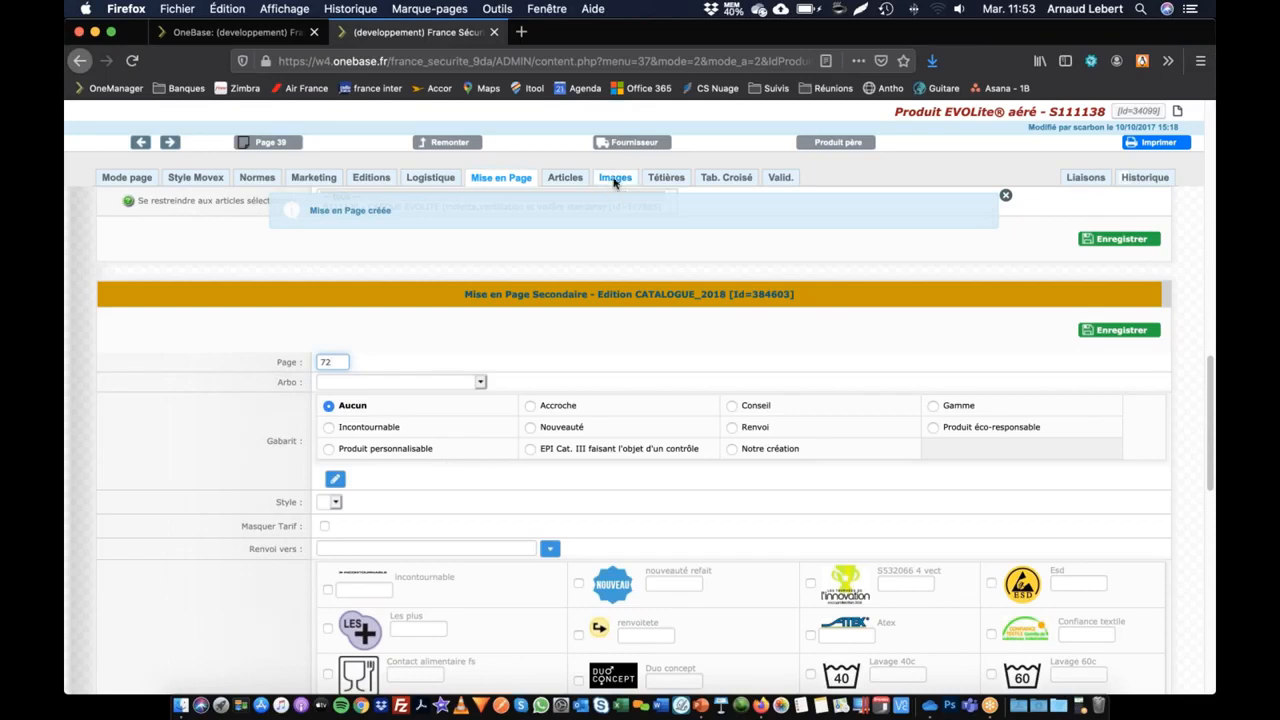
# Step: Review the pictogram settings in the product's main page layout
pyautogui.scroll(10, 658, 589)
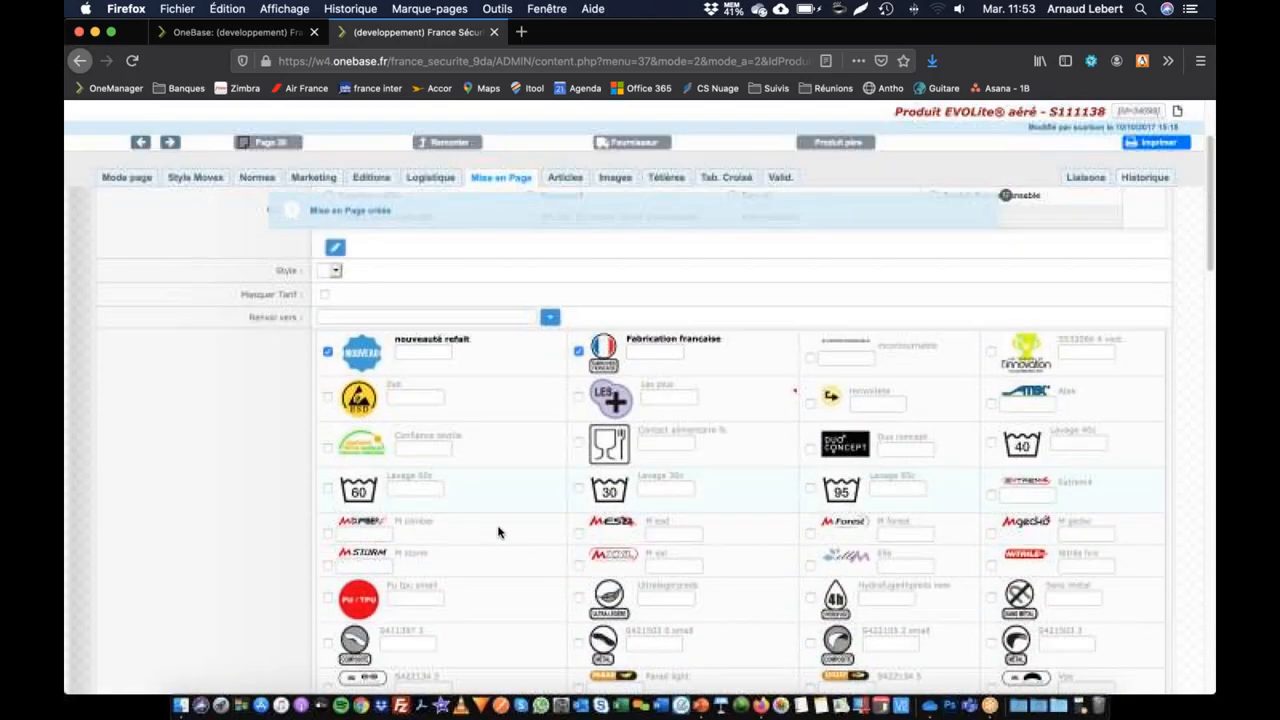
pyautogui.scroll(2, 500, 530)
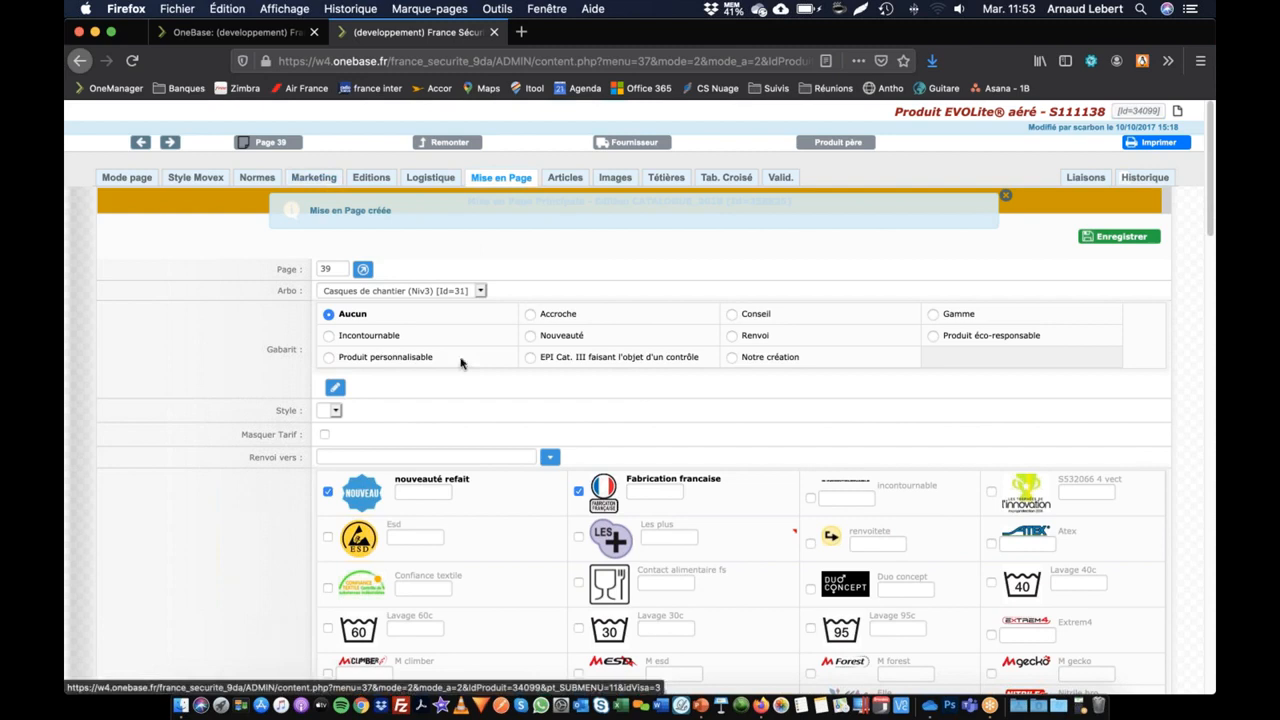
pyautogui.scroll(-8, 290, 520)
pyautogui.scroll(2, 285, 530)
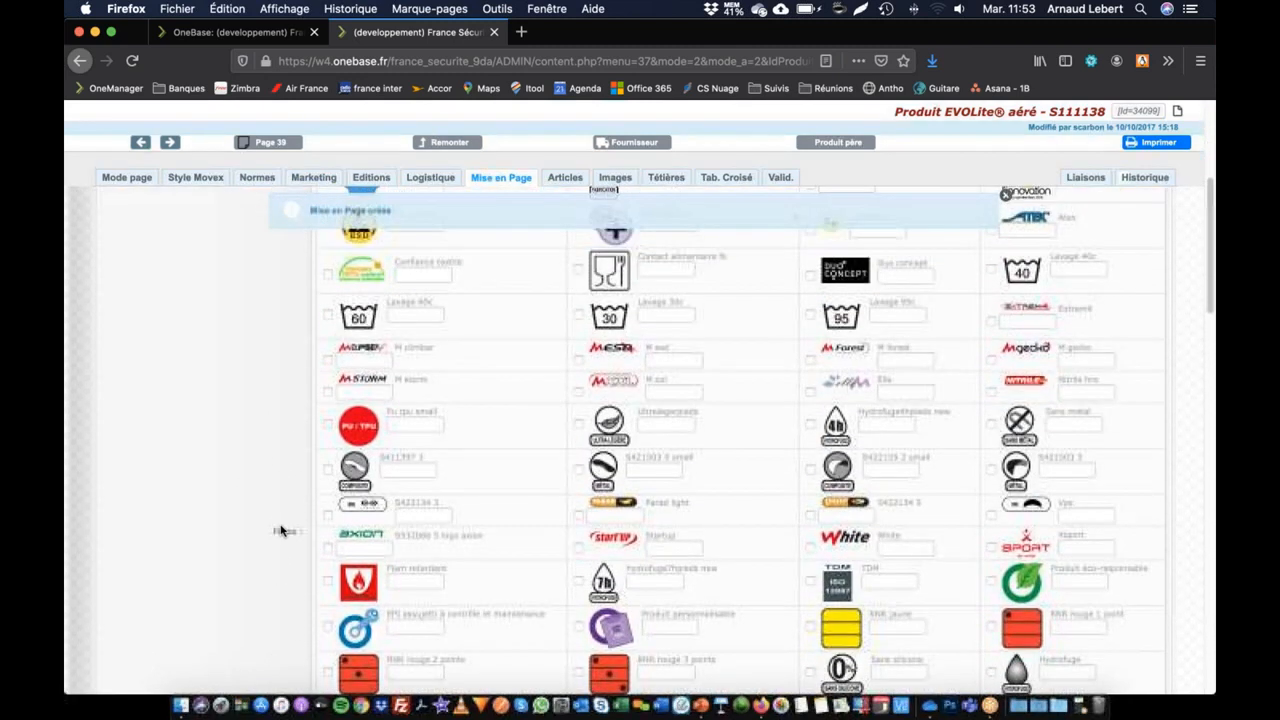
pyautogui.scroll(5, 283, 533)
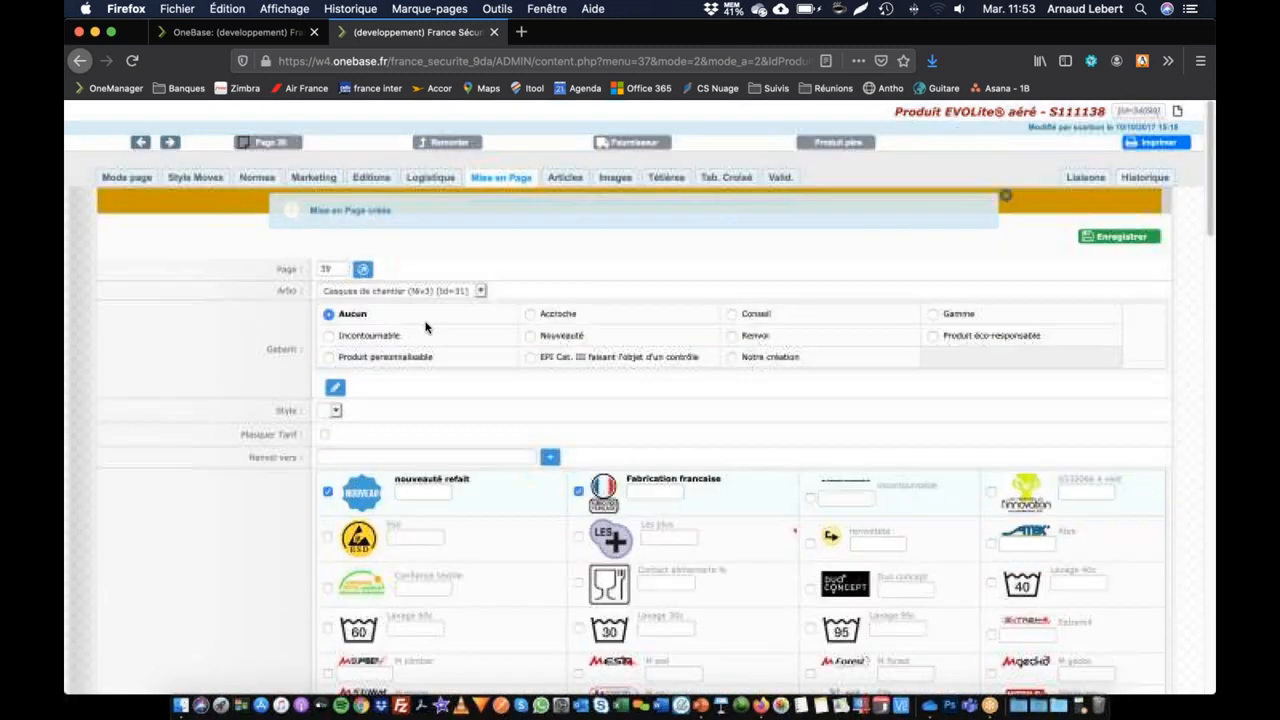
# Step: Open the definition of the Segmentation (rétro) field from the marketing information of EVOLite® aéré
pyautogui.click(329, 177)
pyautogui.click(786, 355)
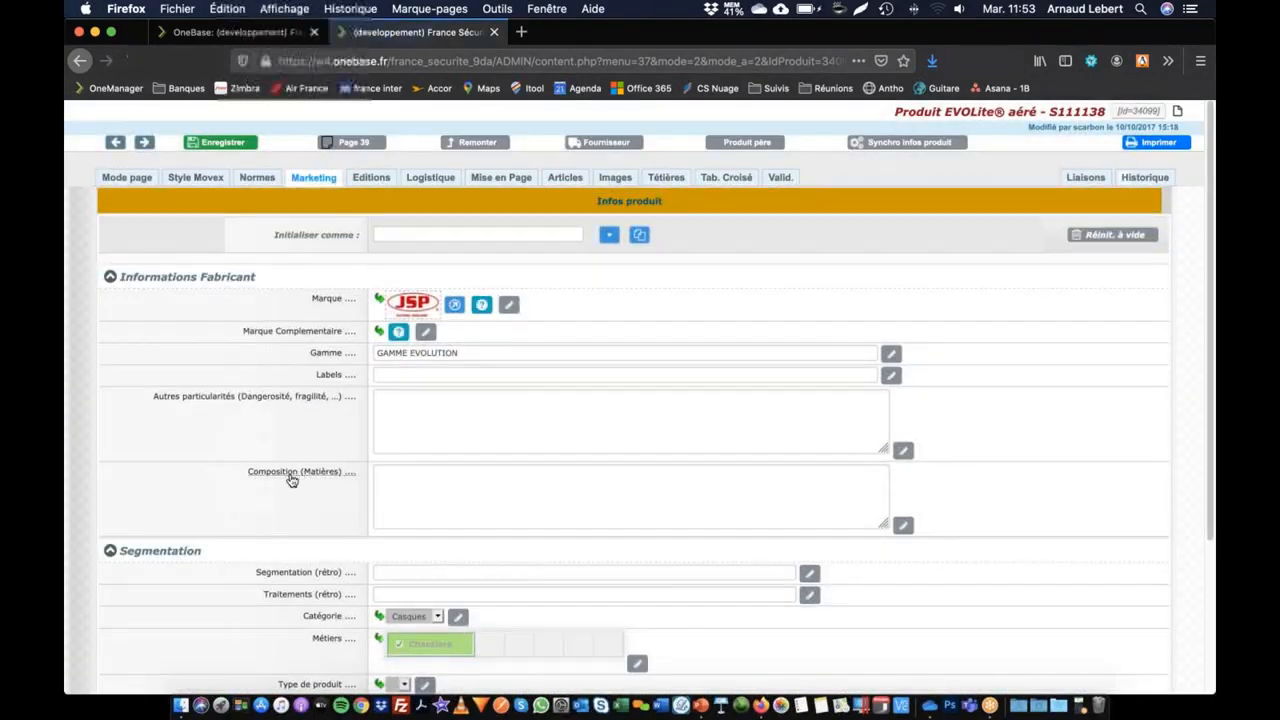
pyautogui.scroll(-3, 291, 480)
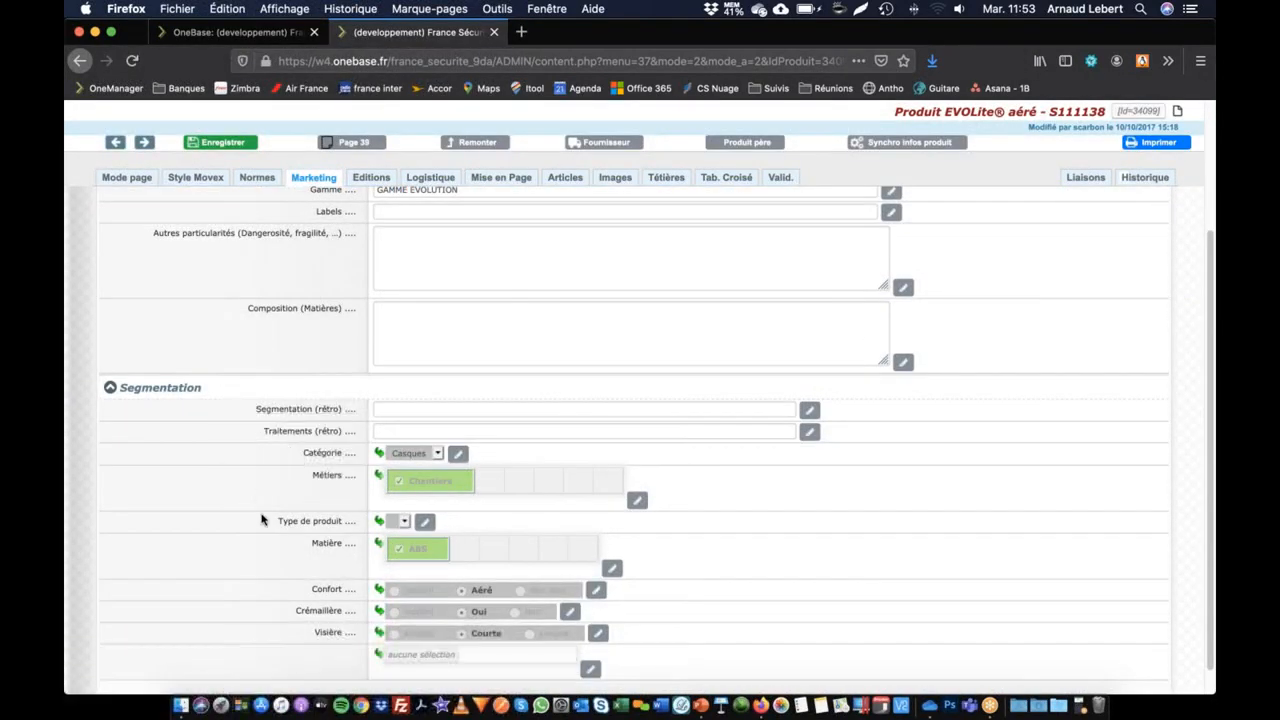
pyautogui.scroll(-1, 265, 517)
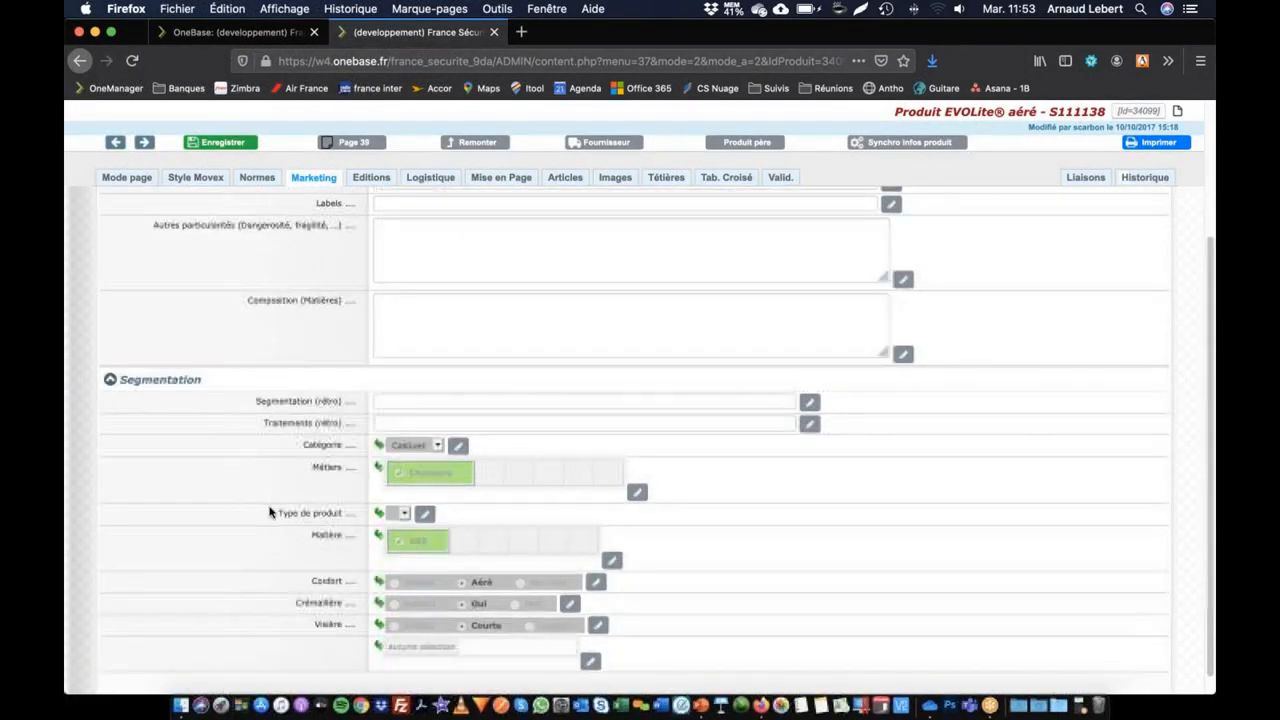
pyautogui.click(310, 403)
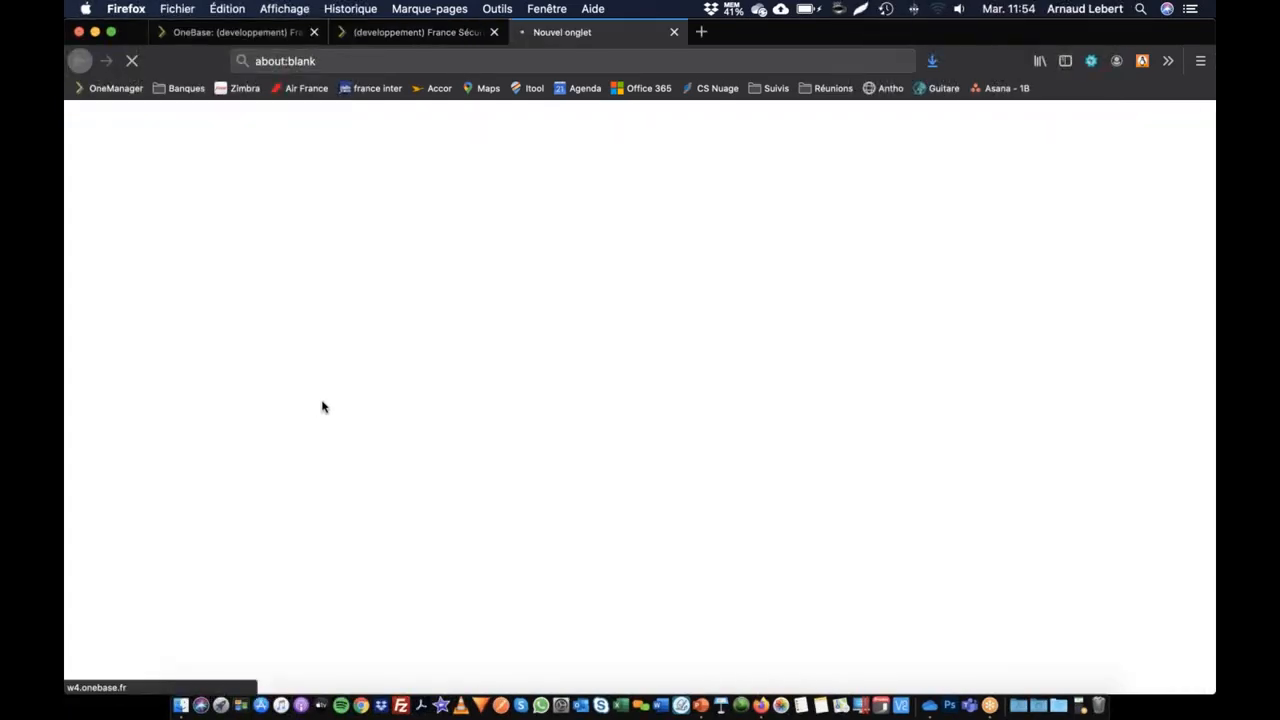
# Step: Set the Segmentation (rétro) field's LOV type to PROD_PICTO and save the field definition
pyautogui.scroll(-5, 277, 509)
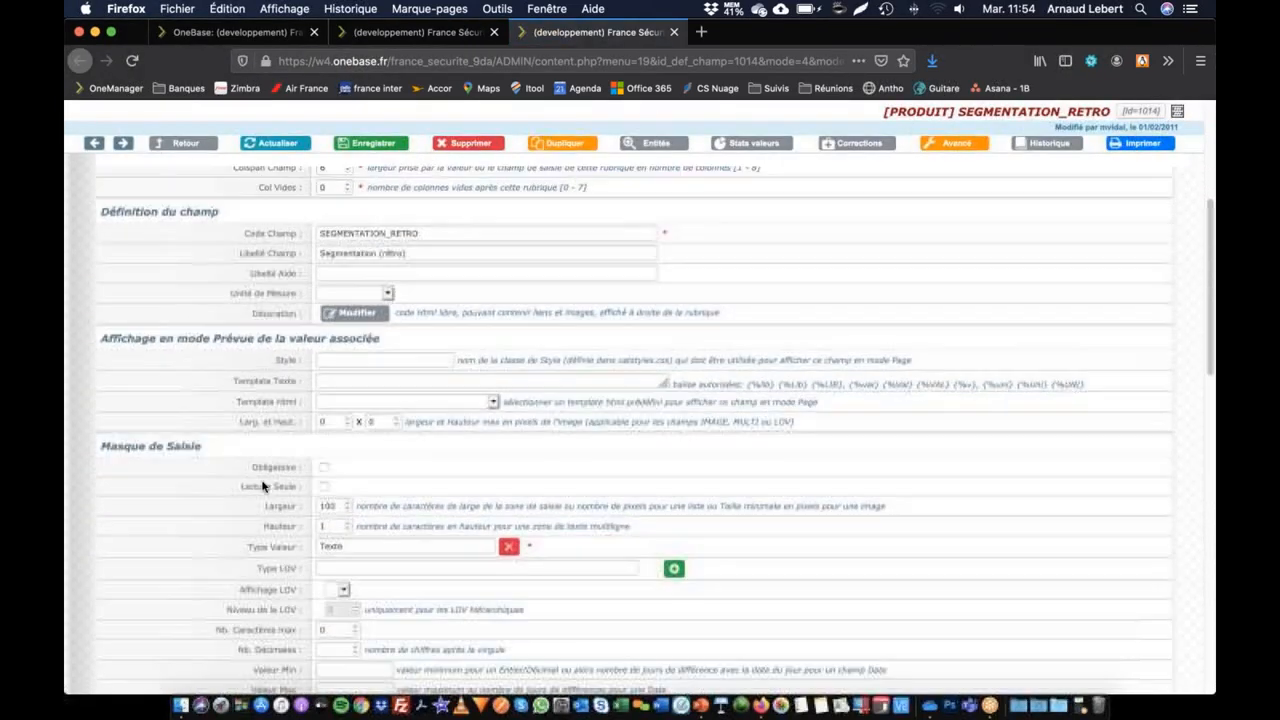
pyautogui.scroll(-1, 290, 464)
pyautogui.click(343, 461)
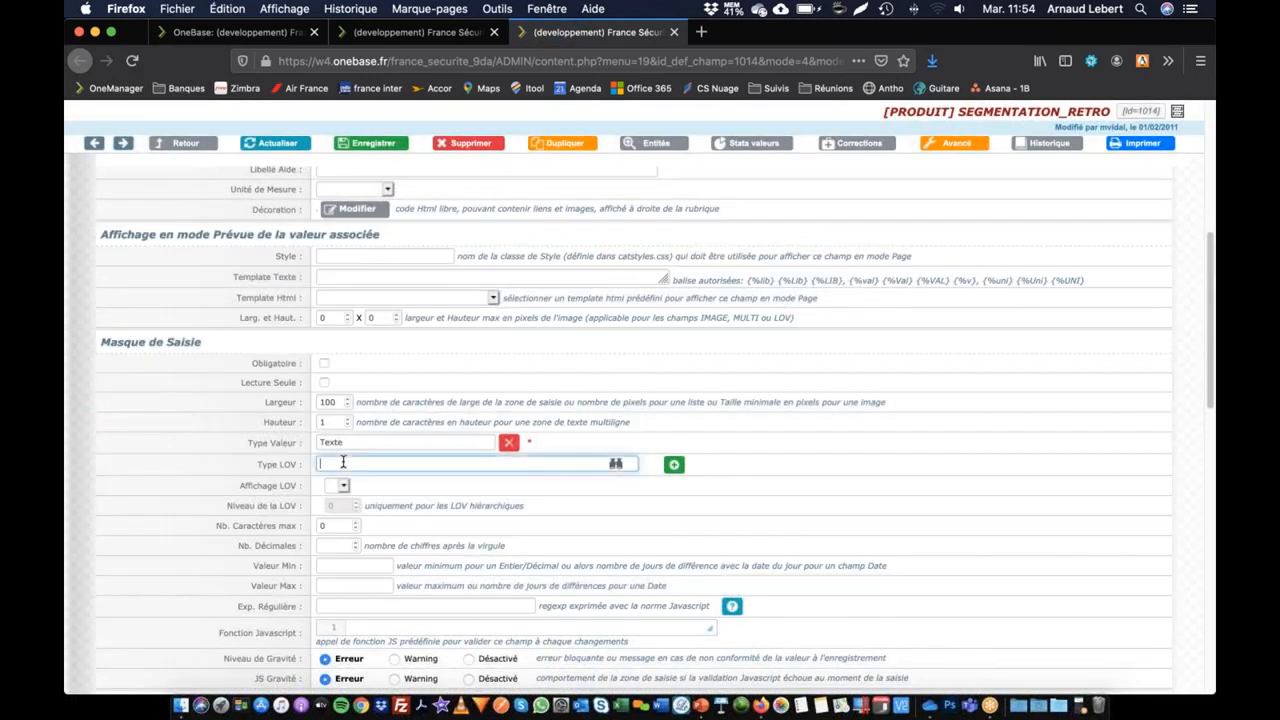
pyautogui.write('prod')
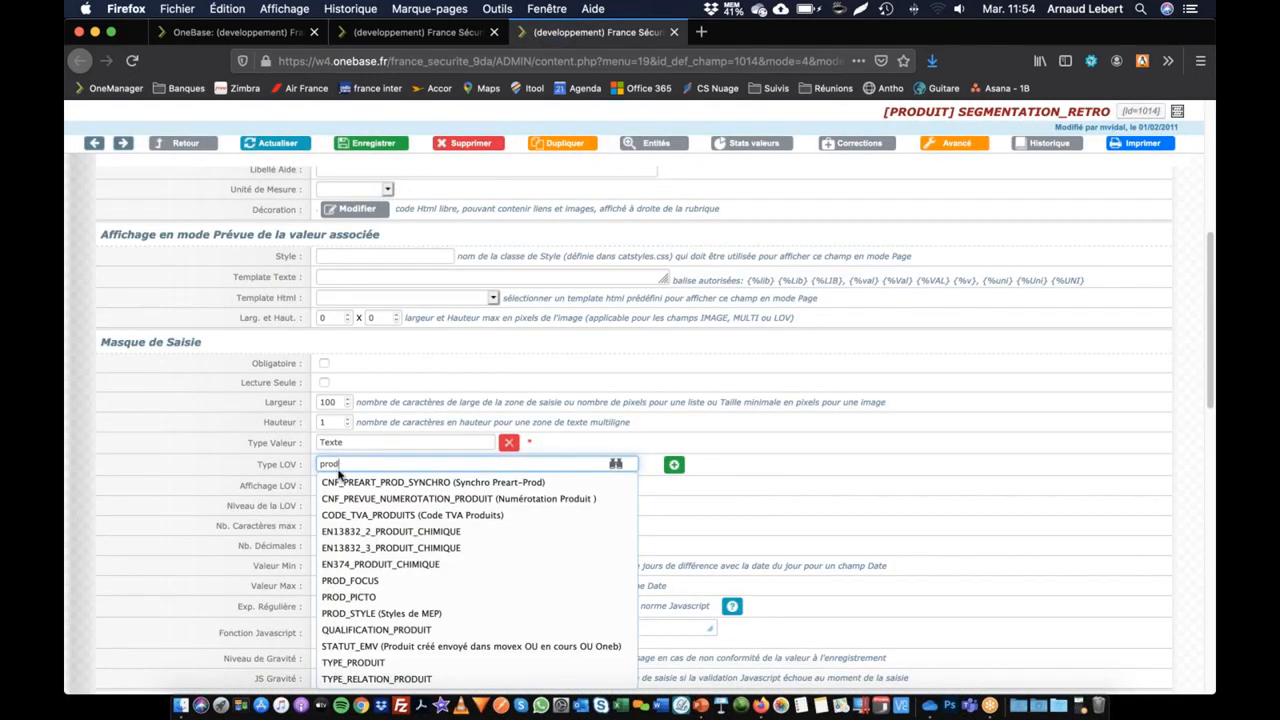
pyautogui.click(346, 597)
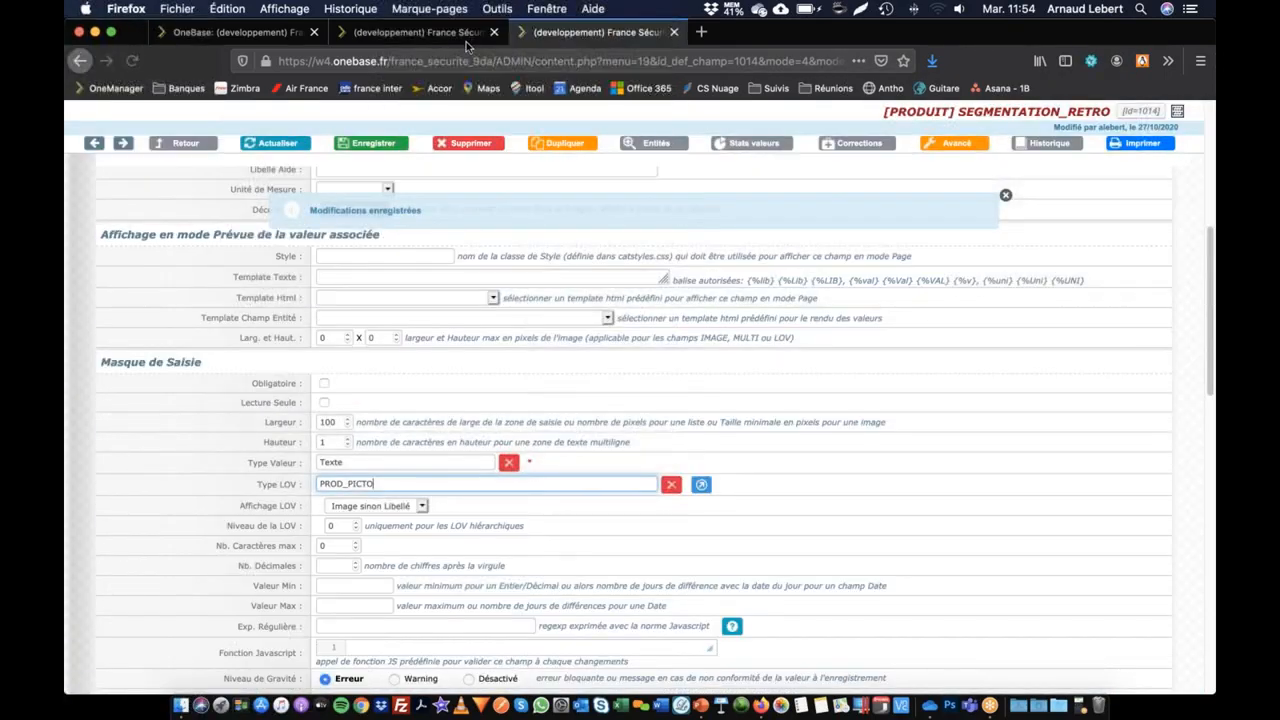
# Step: Reload the marketing information of EVOLite® aéré, browse the Segmentation (rétro) values and choose incontournable
pyautogui.click(468, 36)
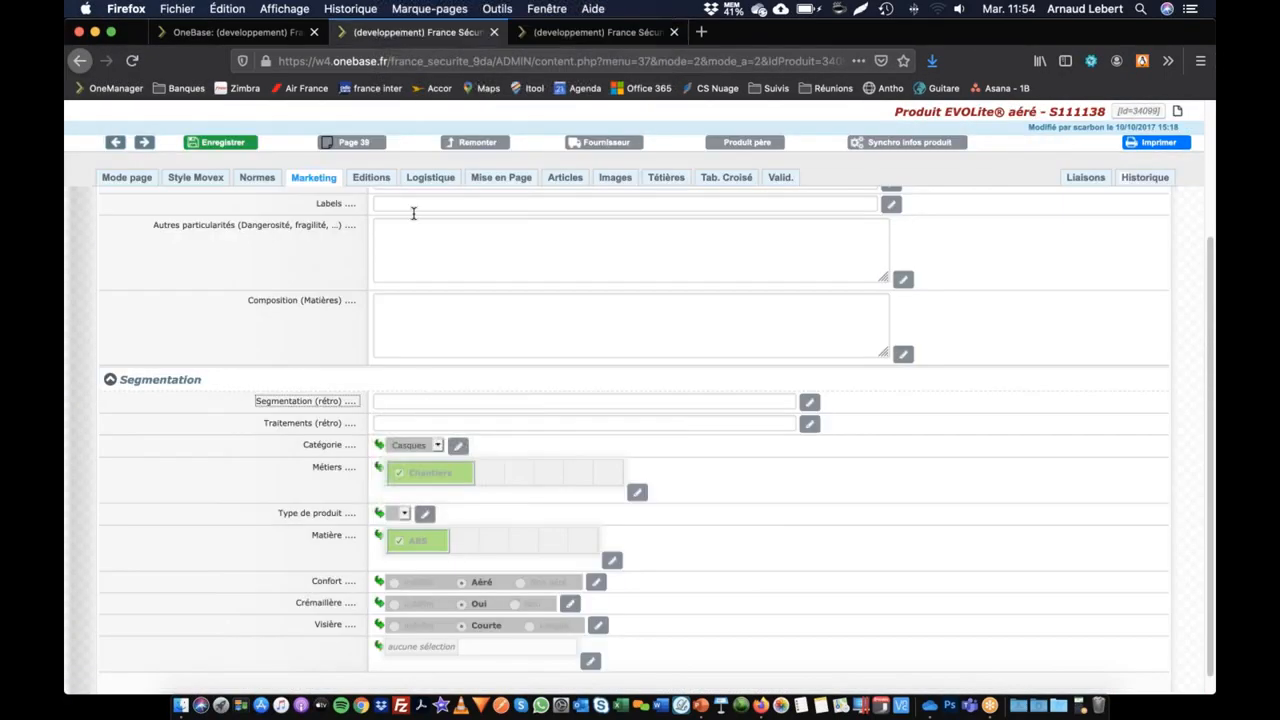
pyautogui.click(333, 178)
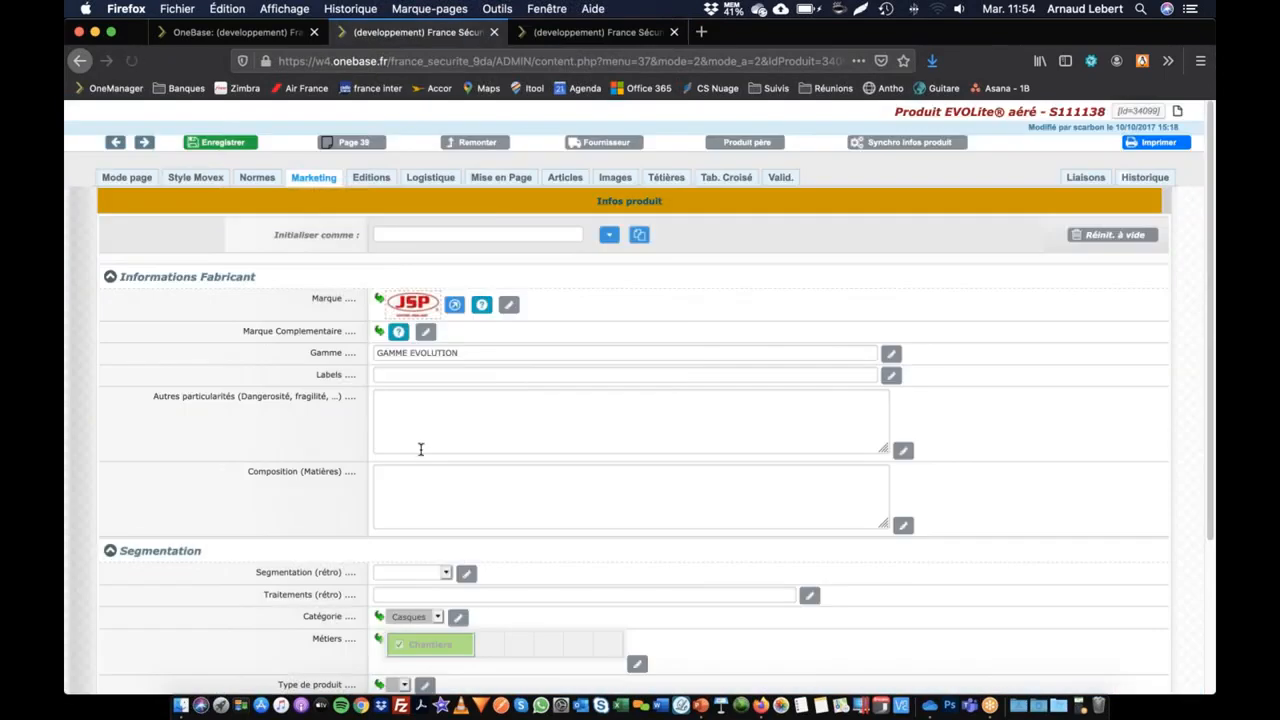
pyautogui.scroll(-1, 420, 449)
pyautogui.click(417, 510)
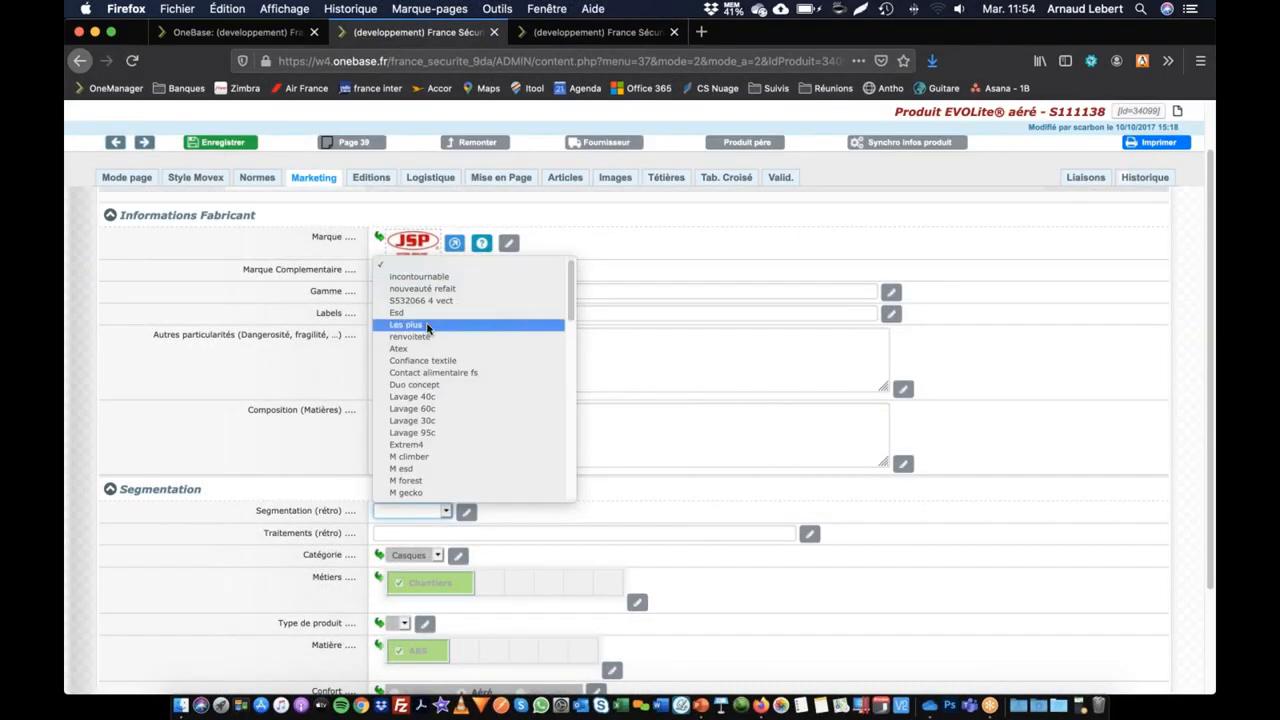
pyautogui.scroll(-8, 426, 486)
pyautogui.scroll(-10, 424, 485)
pyautogui.scroll(15, 418, 436)
pyautogui.click(645, 503)
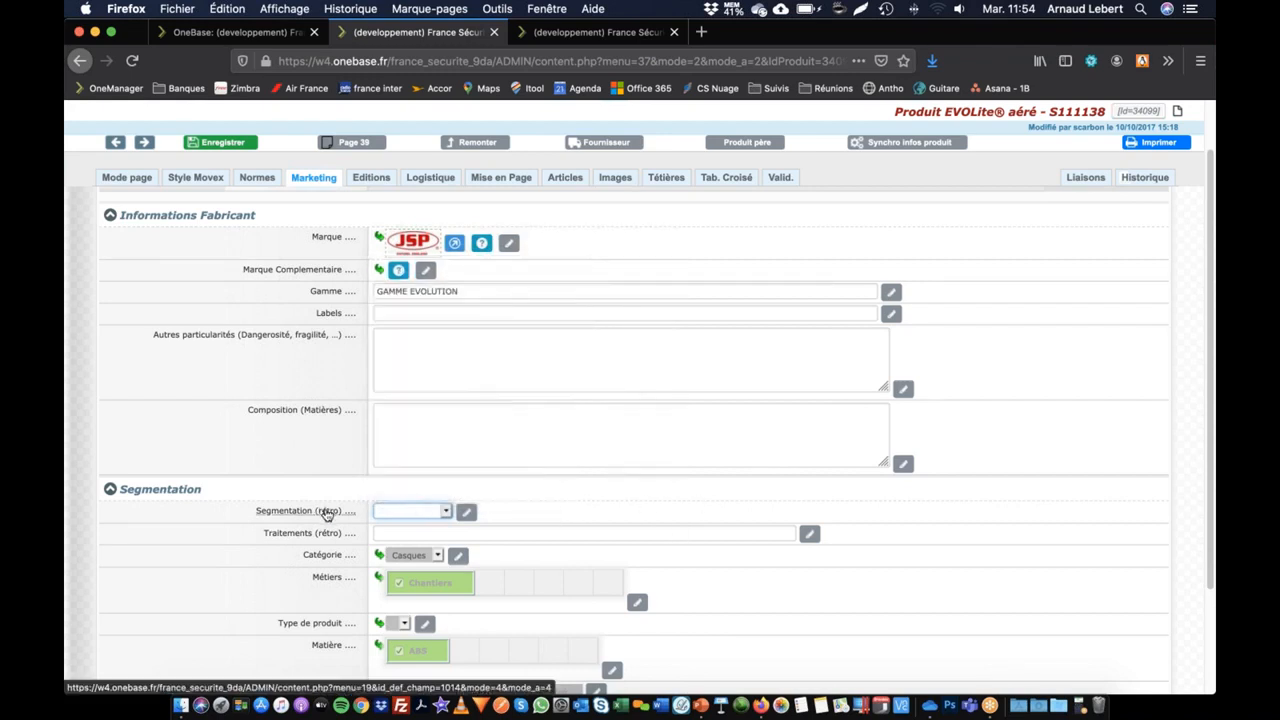
pyautogui.click(445, 511)
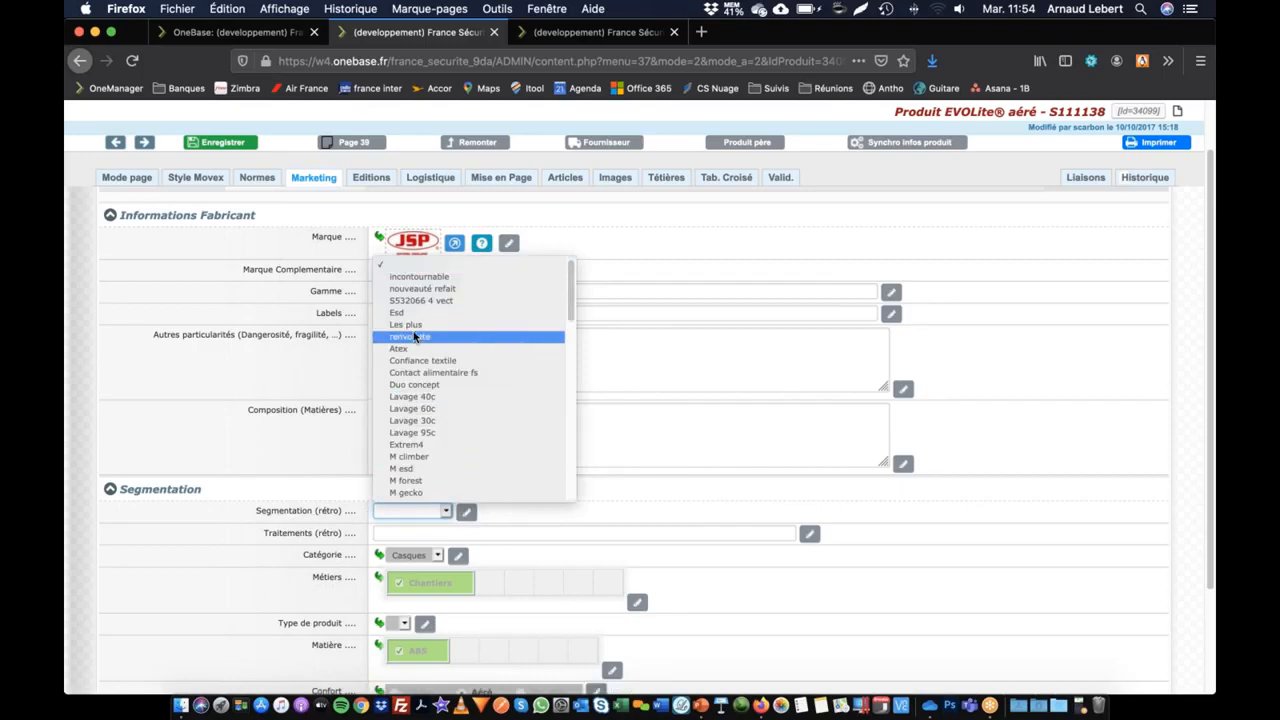
pyautogui.click(427, 281)
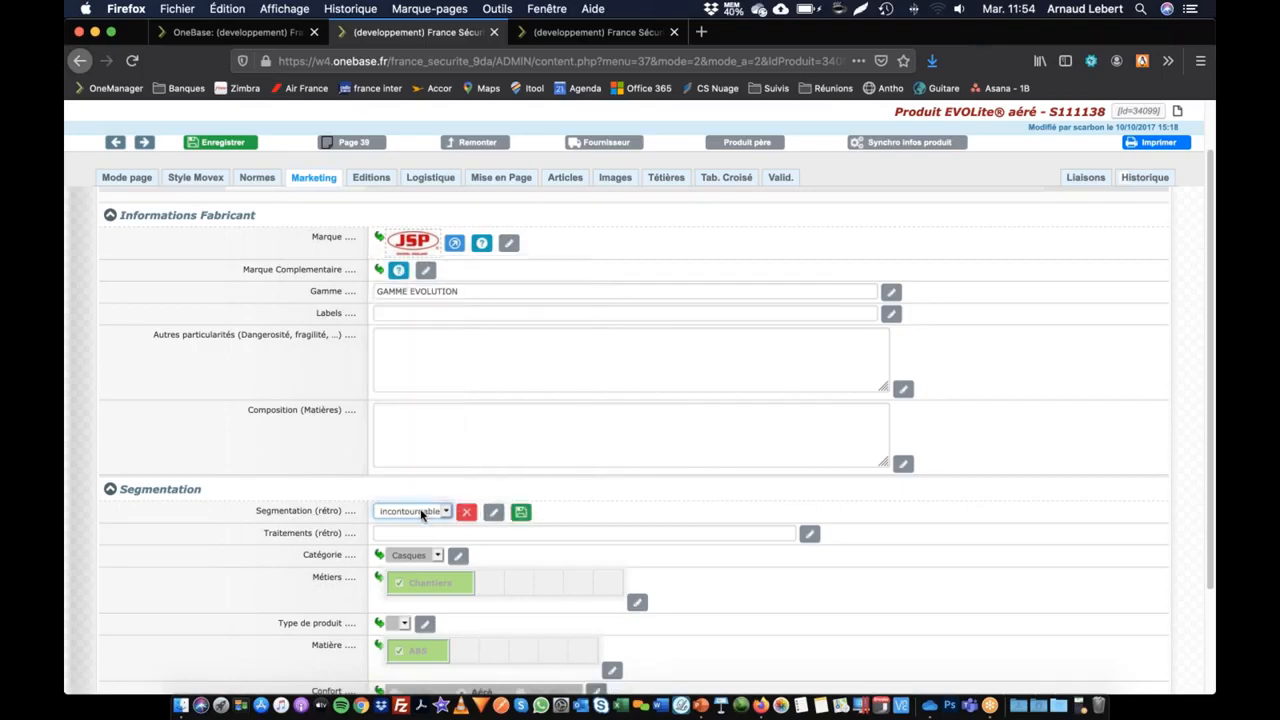
# Step: Set the Segmentation (rétro) field's value type to Multi Valué and save the field definition
pyautogui.click(326, 514)
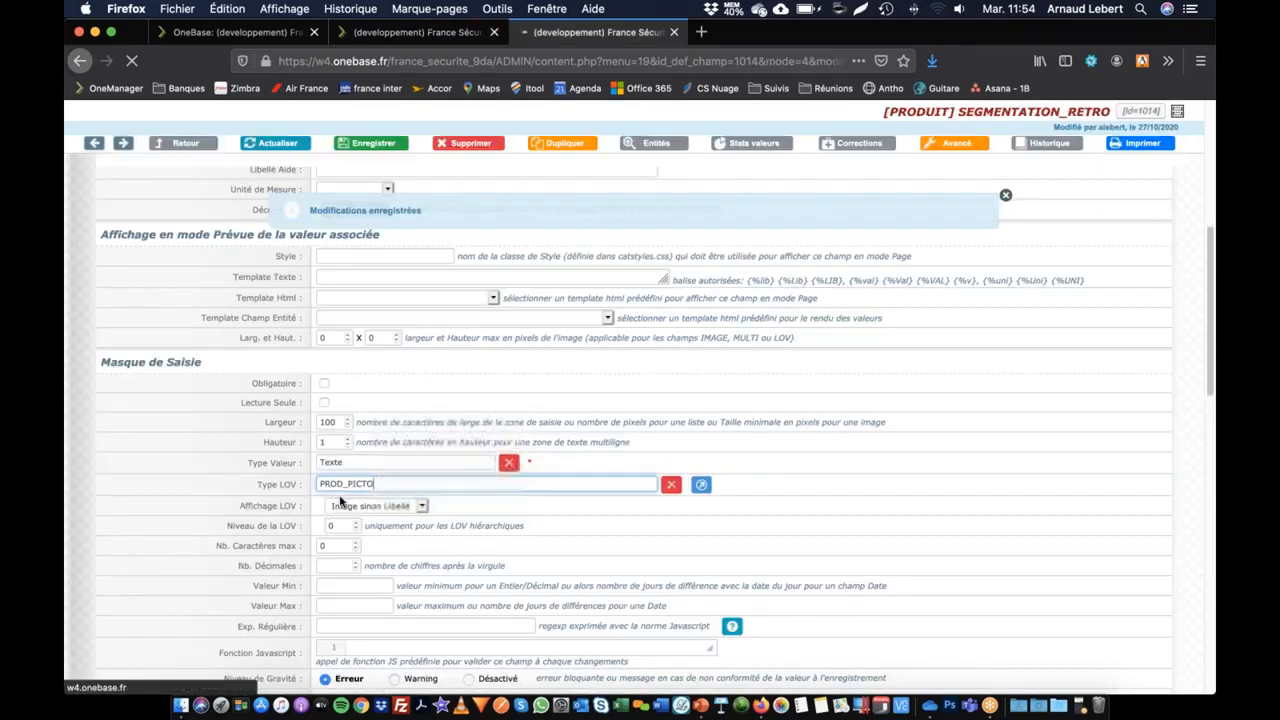
pyautogui.scroll(-10, 260, 486)
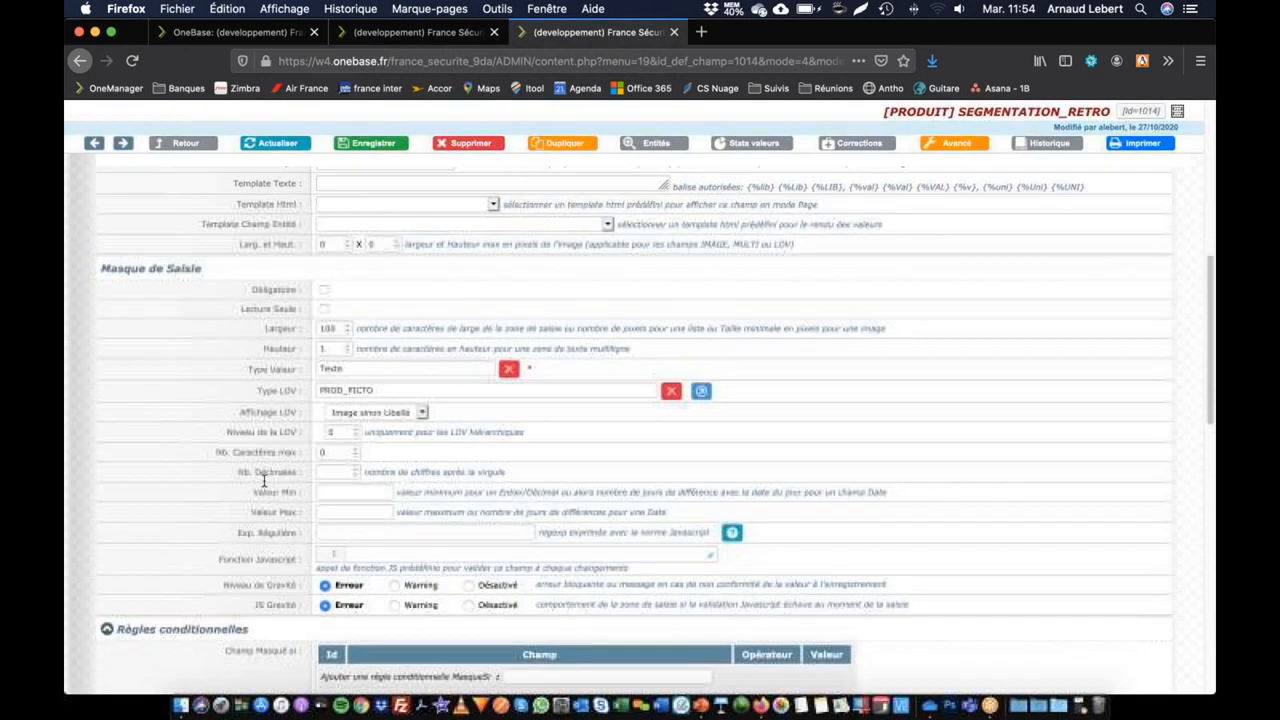
pyautogui.click(509, 369)
pyautogui.click(419, 370)
pyautogui.write('mult')
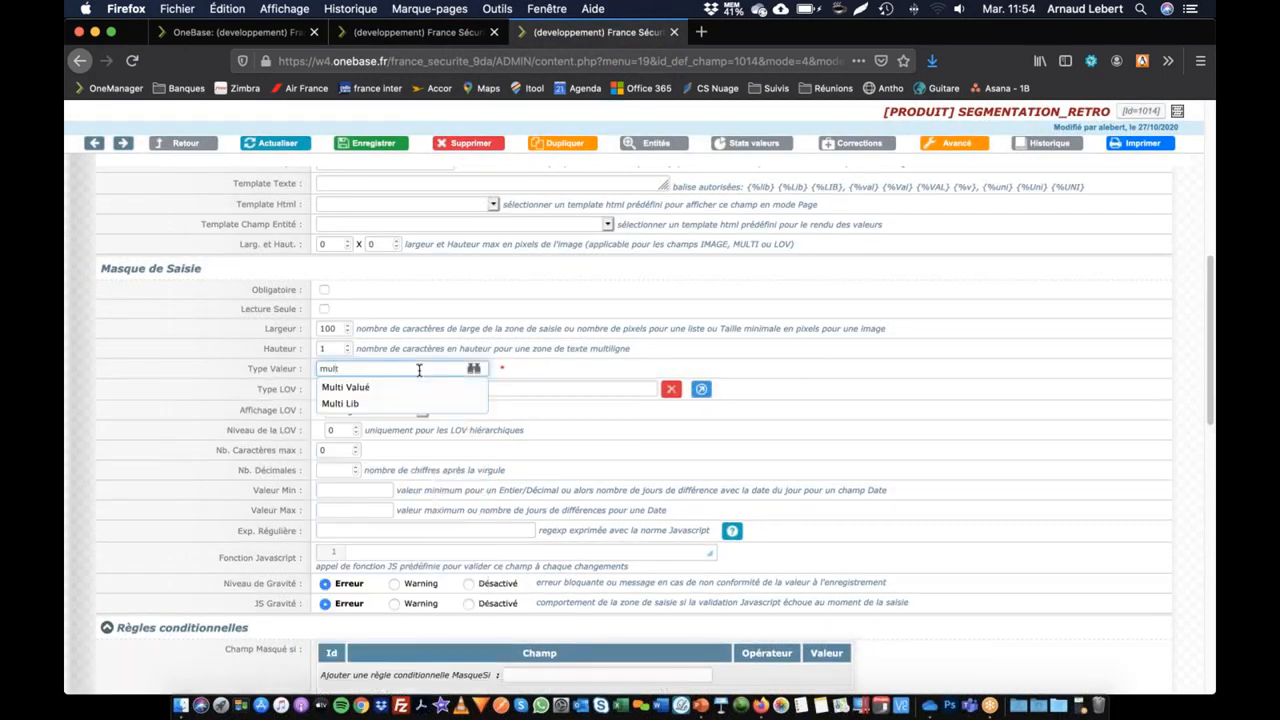
pyautogui.click(378, 388)
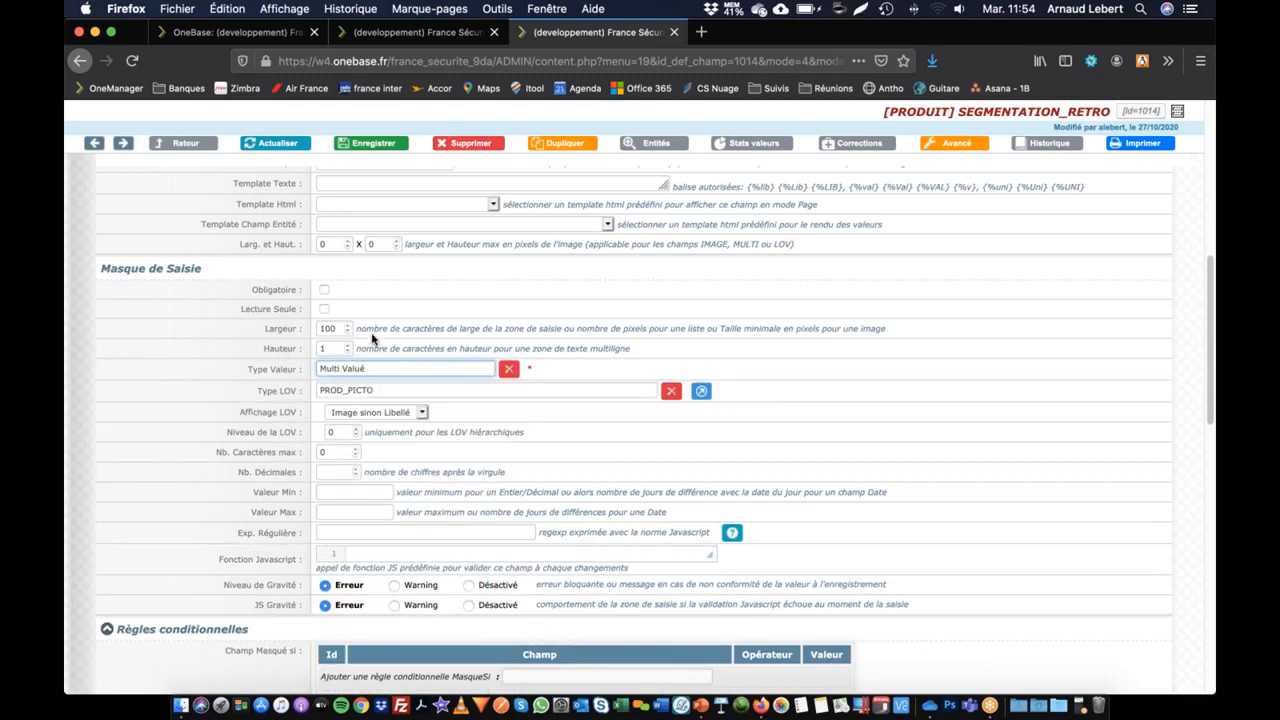
pyautogui.click(360, 140)
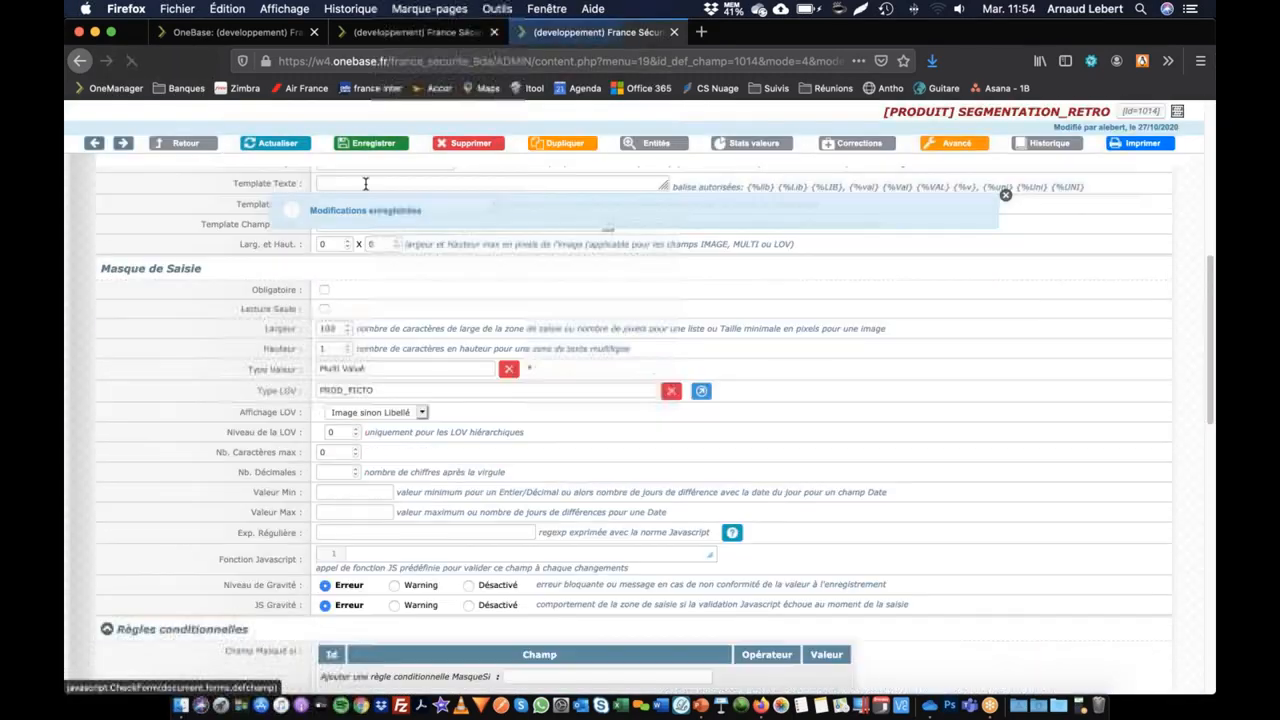
# Step: Reload the marketing information of EVOLite® aéré, discarding unsaved changes, and examine the Segmentation (rétro) pictogram choices
pyautogui.click(440, 36)
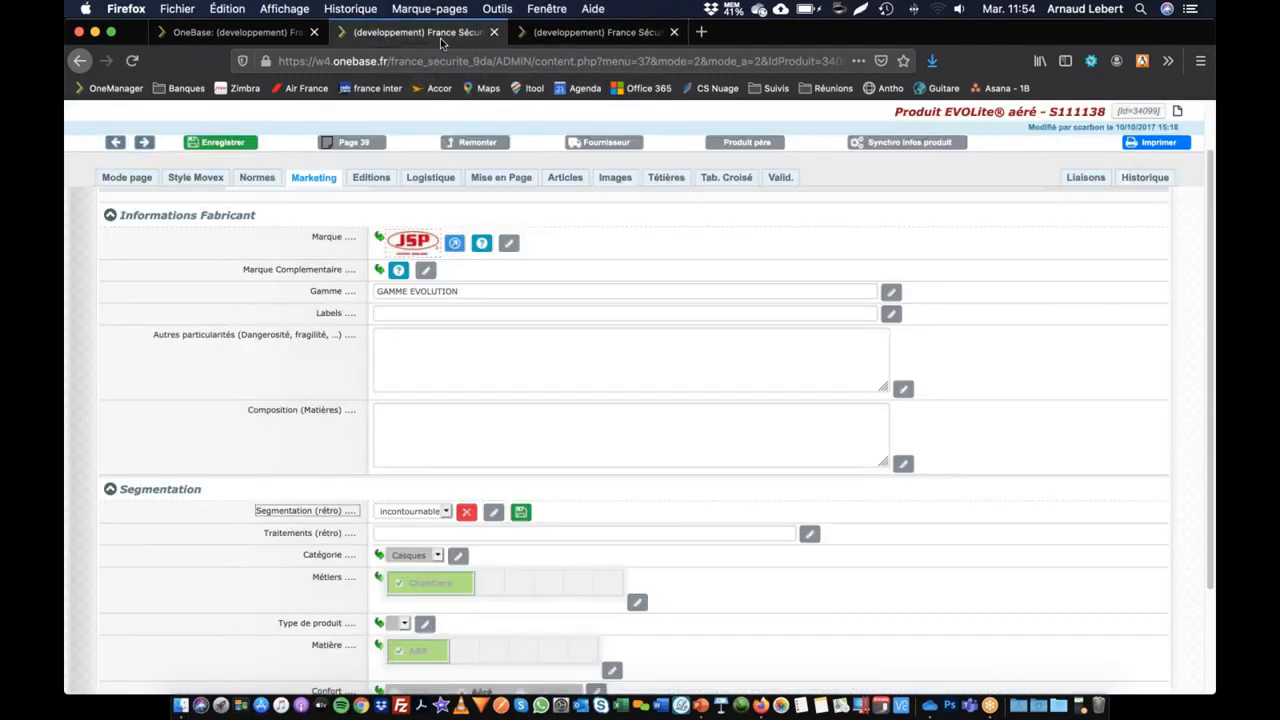
pyautogui.click(306, 181)
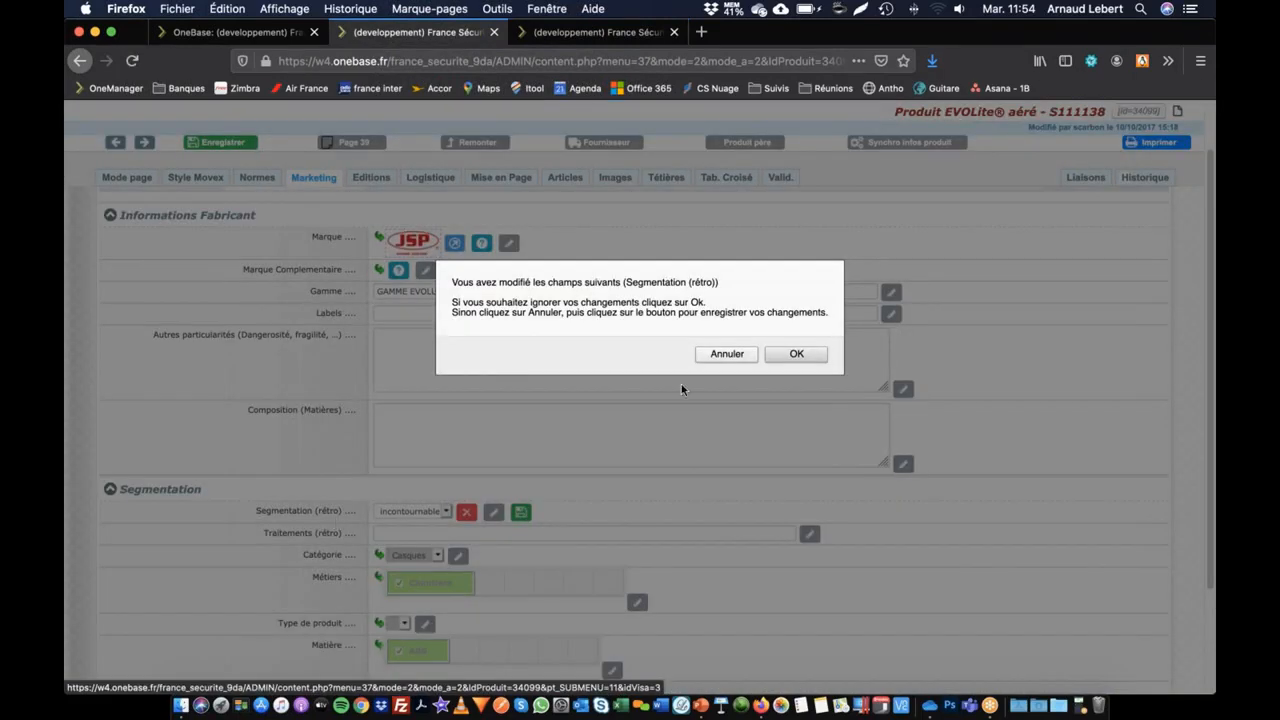
pyautogui.click(796, 354)
pyautogui.scroll(-3, 333, 424)
pyautogui.scroll(-1, 333, 424)
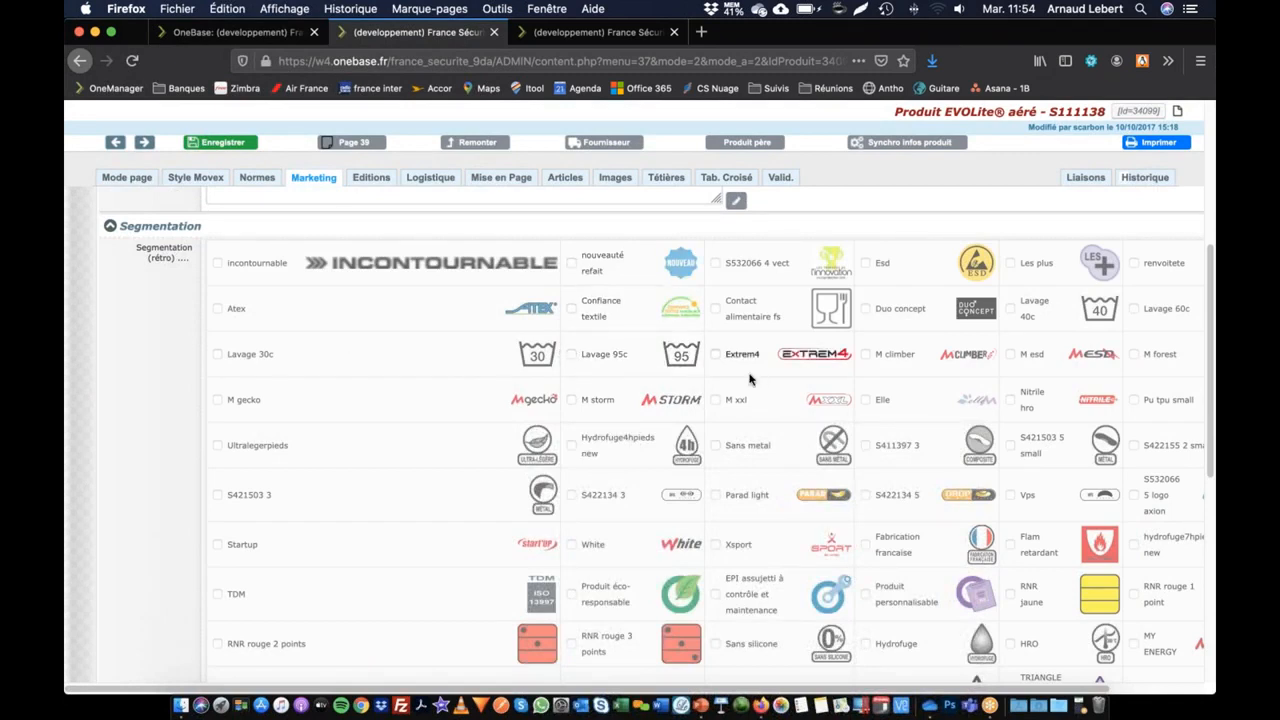
pyautogui.hscroll(2, 940, 260)
pyautogui.hscroll(-2, 914, 287)
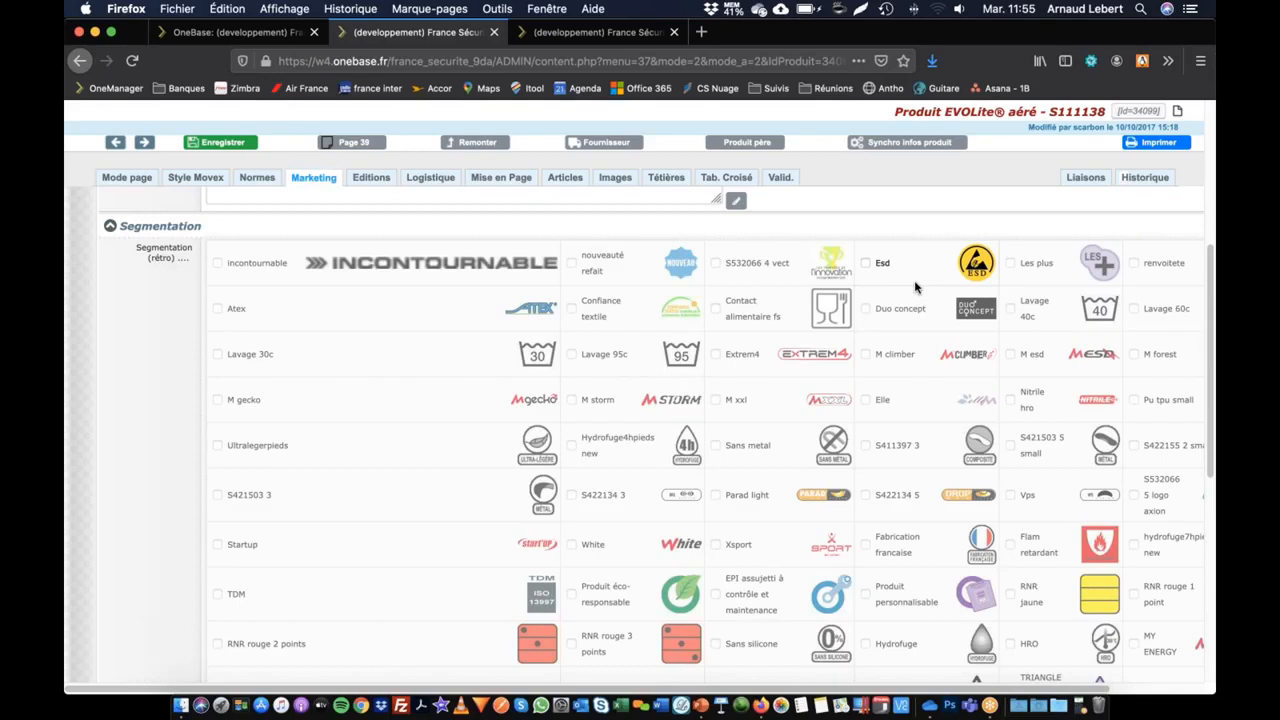
pyautogui.scroll(3, 480, 383)
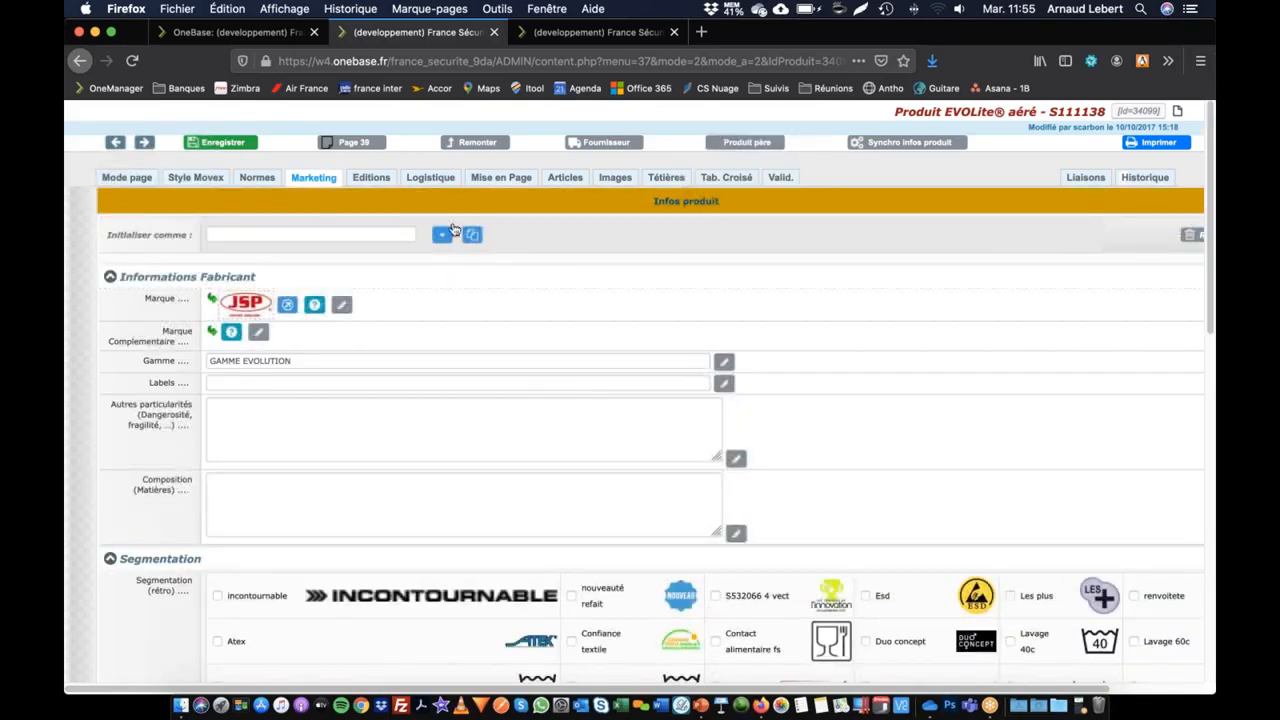
# Step: Compare the pictograms in the product's main page layout with those in its marketing information
pyautogui.click(508, 180)
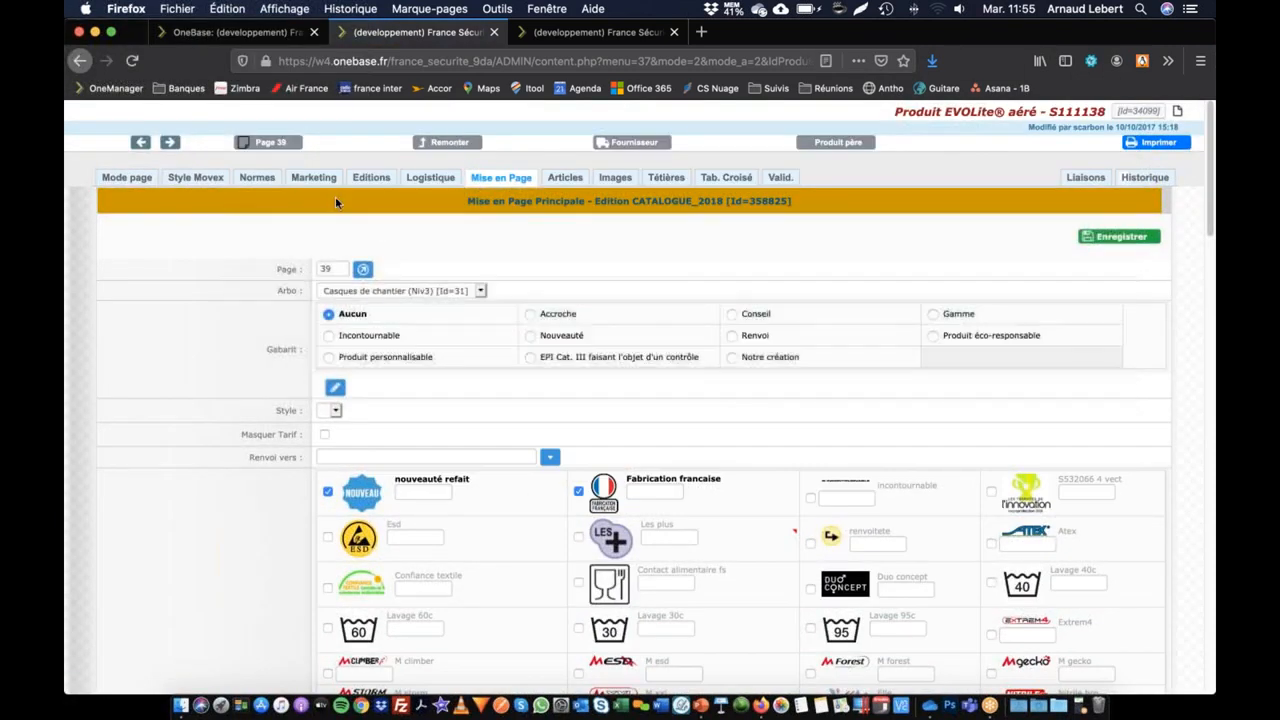
pyautogui.click(310, 178)
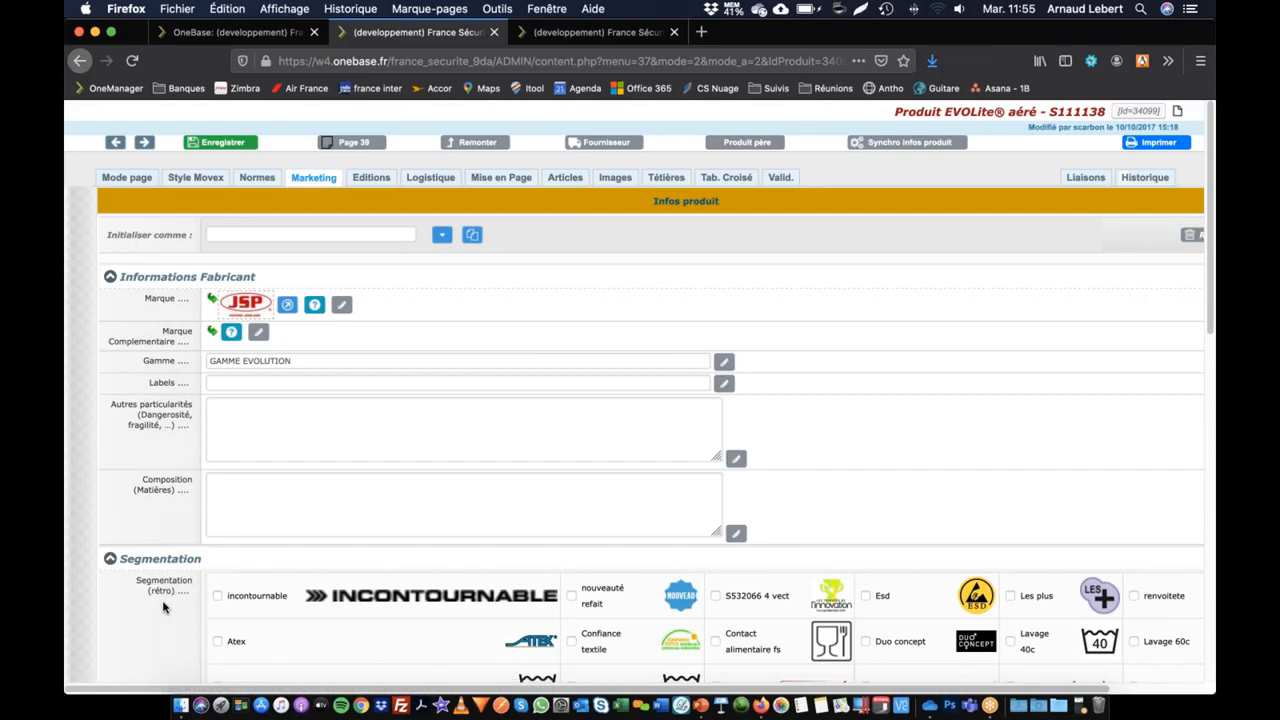
pyautogui.click(509, 180)
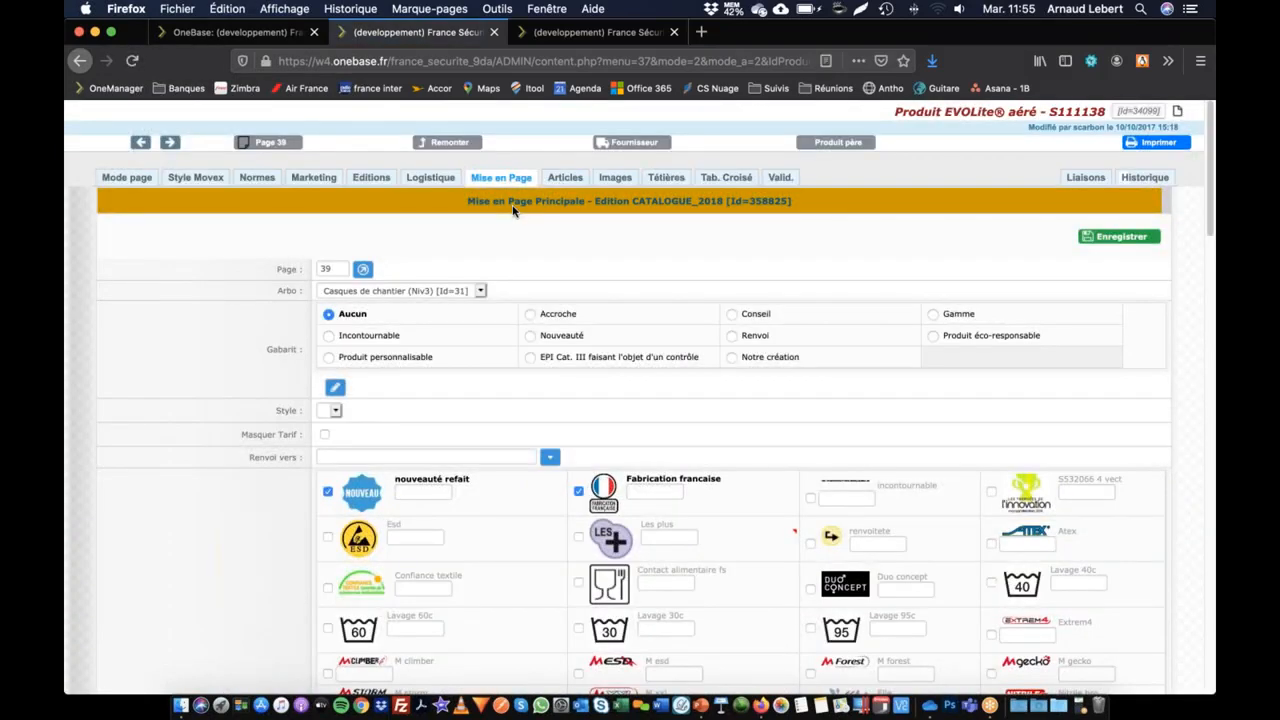
pyautogui.click(318, 186)
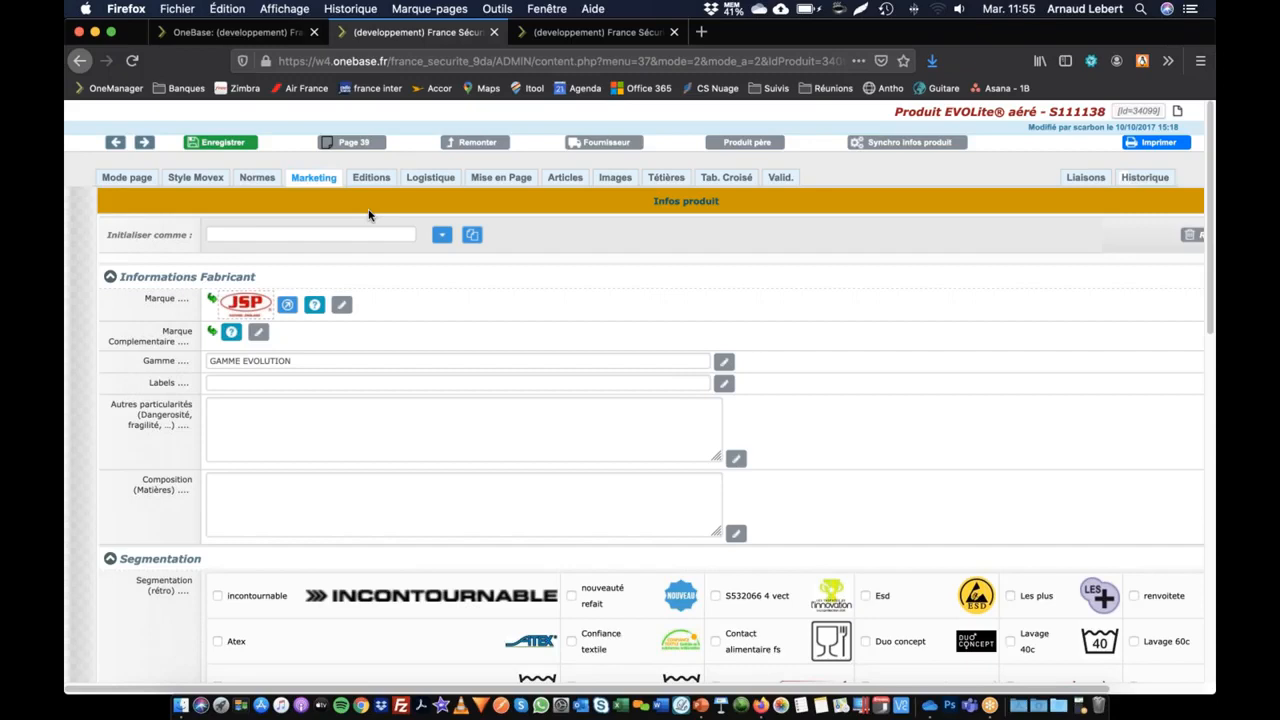
# Step: Open the definition of the PROD_PICTO list of values and duplicate the list
pyautogui.click(247, 38)
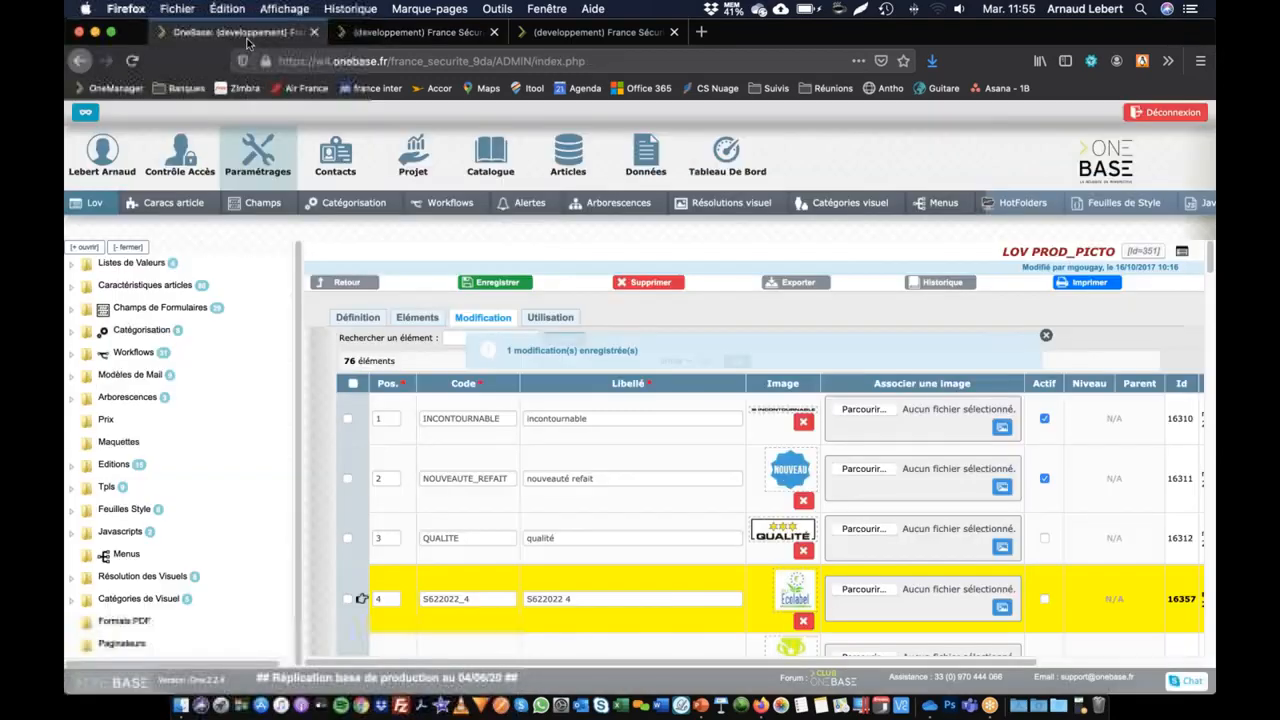
pyautogui.click(262, 155)
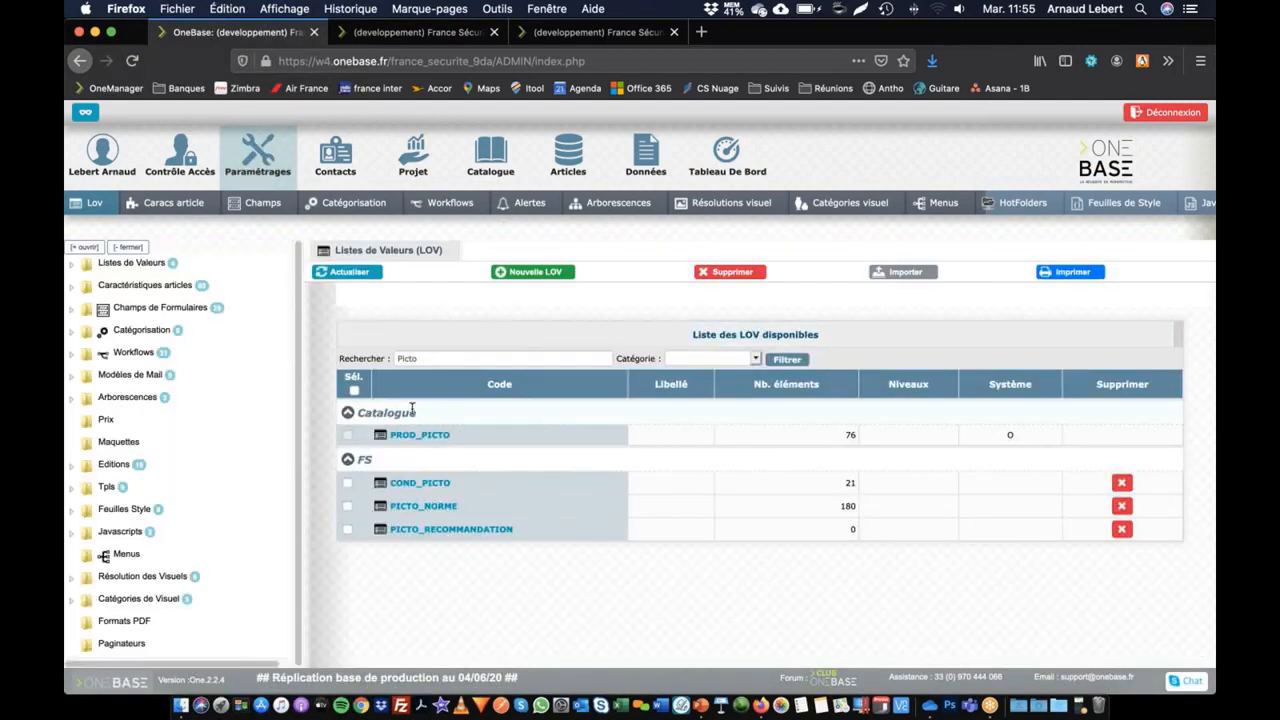
pyautogui.click(423, 435)
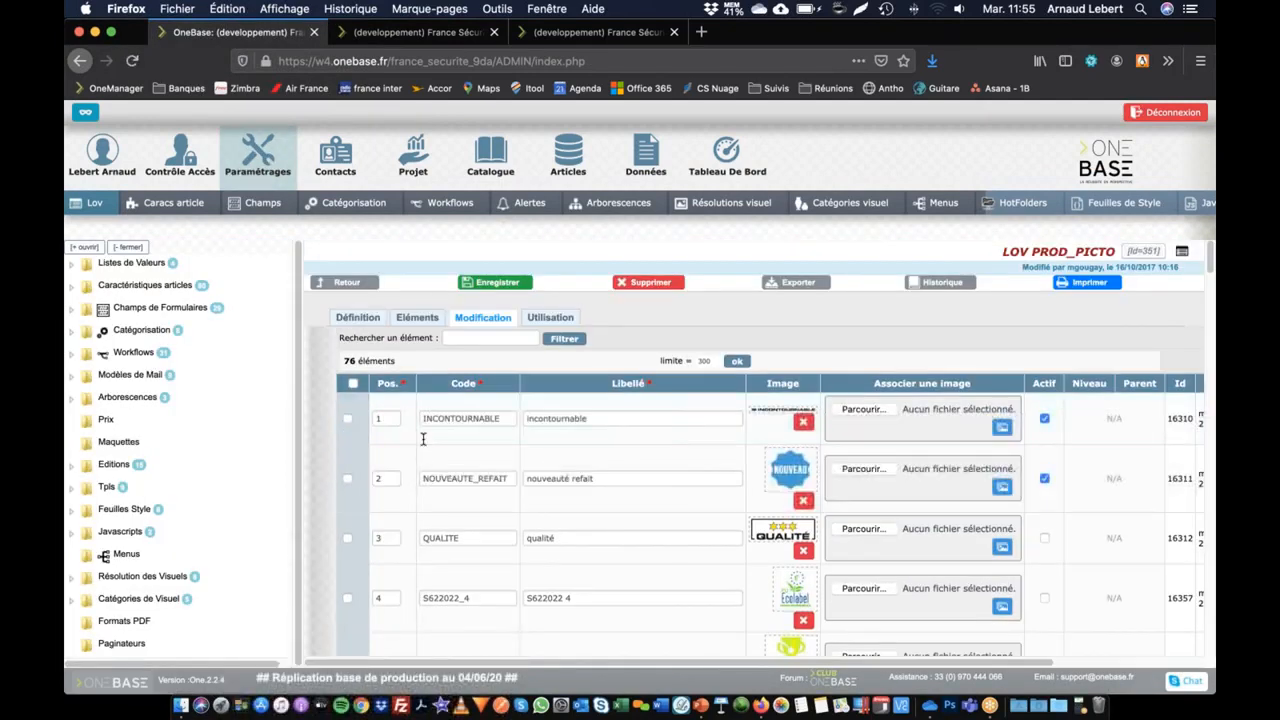
pyautogui.click(362, 320)
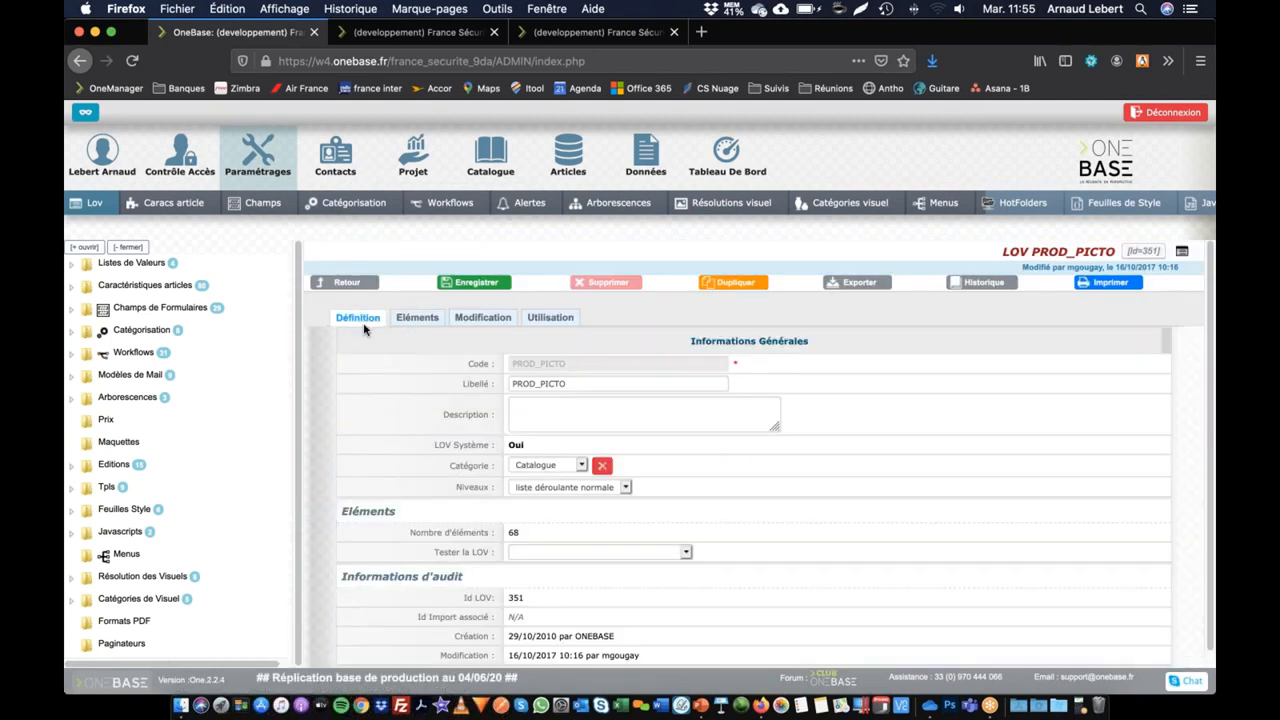
pyautogui.click(743, 283)
pyautogui.click(747, 357)
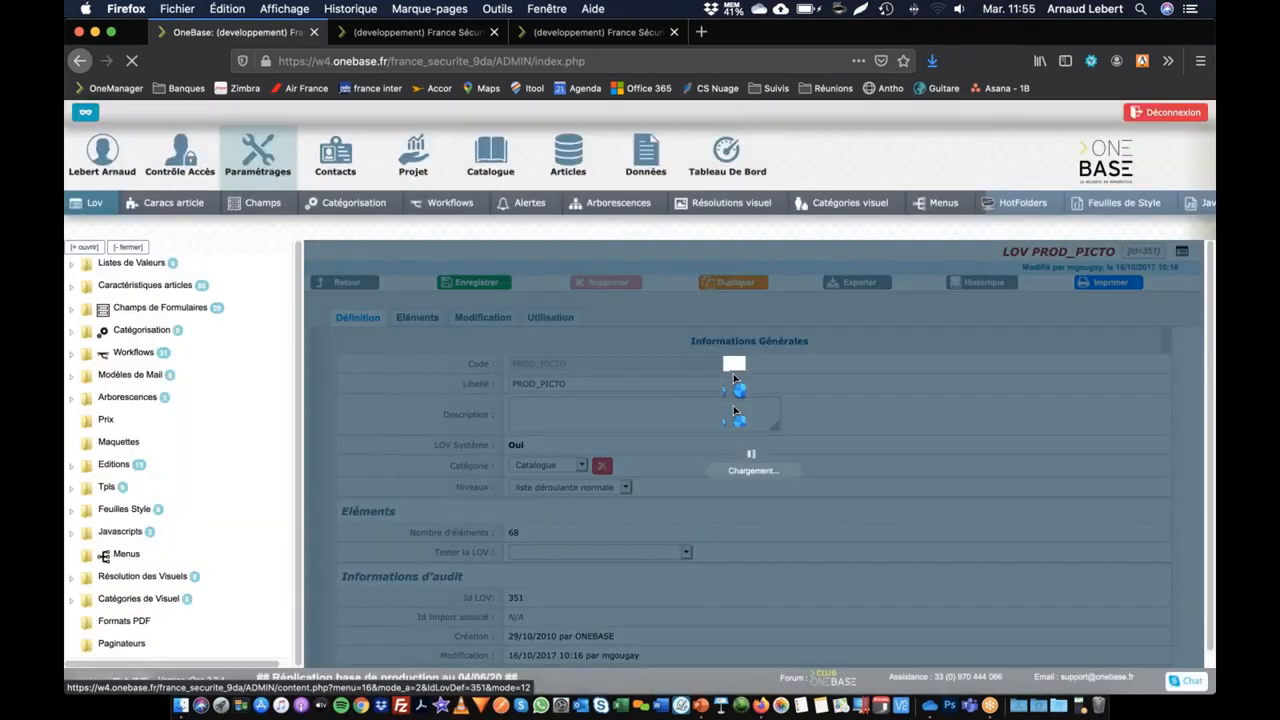
# Step: Set the duplicated list's code to PROD_PICTO_INFO_PRODUIT and its label to PROD_PICTO_INFO PRODUIT, and save the definition
pyautogui.moveTo(613, 362); pyautogui.dragTo(575, 363)
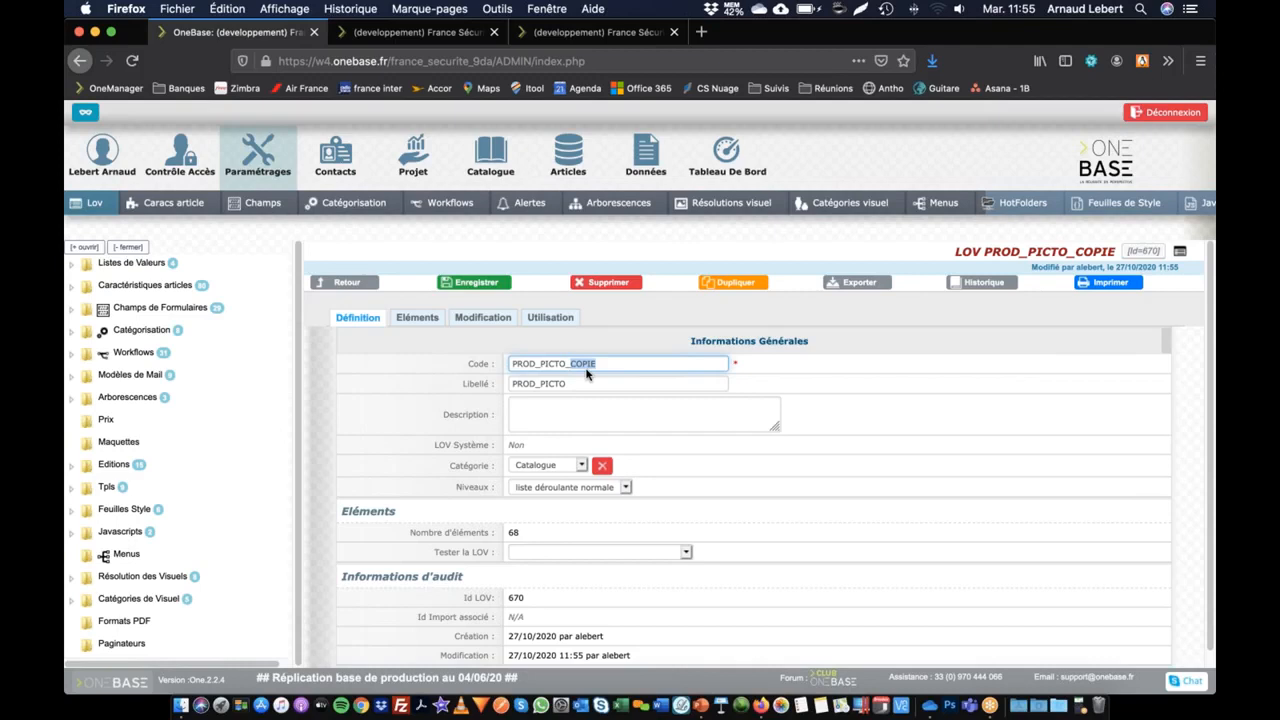
pyautogui.write('UIT')
pyautogui.click(598, 384)
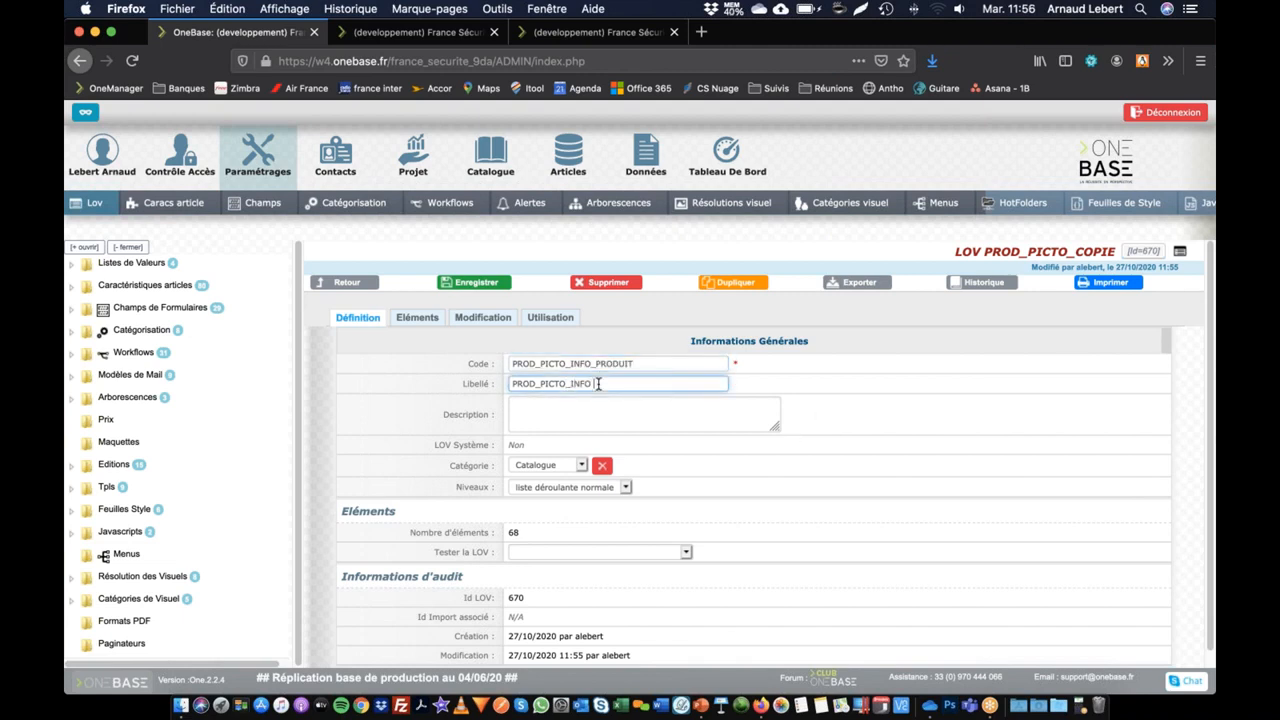
pyautogui.click(509, 416)
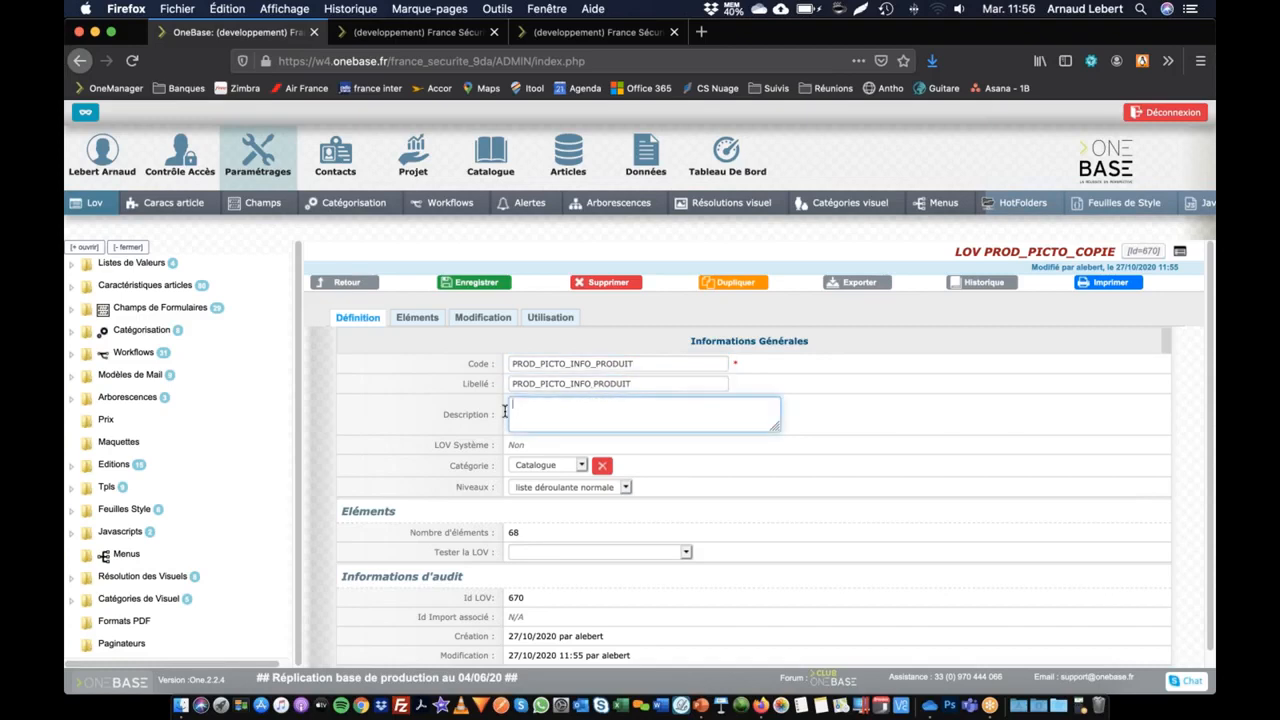
pyautogui.scroll(-1, 606, 455)
pyautogui.click(472, 285)
# Step: Deactivate unneeded pictograms in PROD_PICTO_INFO_PRODUIT, including nouveauté refait and Les plus, and save the elements
pyautogui.click(503, 318)
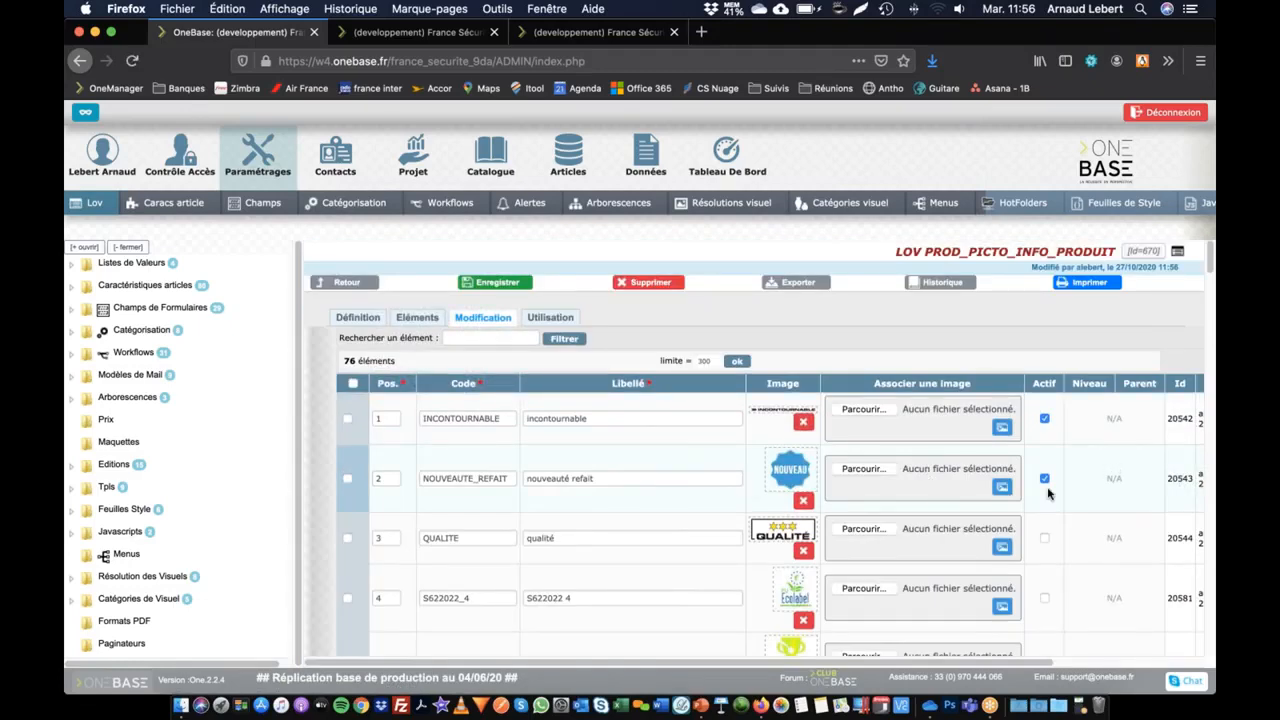
pyautogui.click(1045, 479)
pyautogui.scroll(-5, 1040, 490)
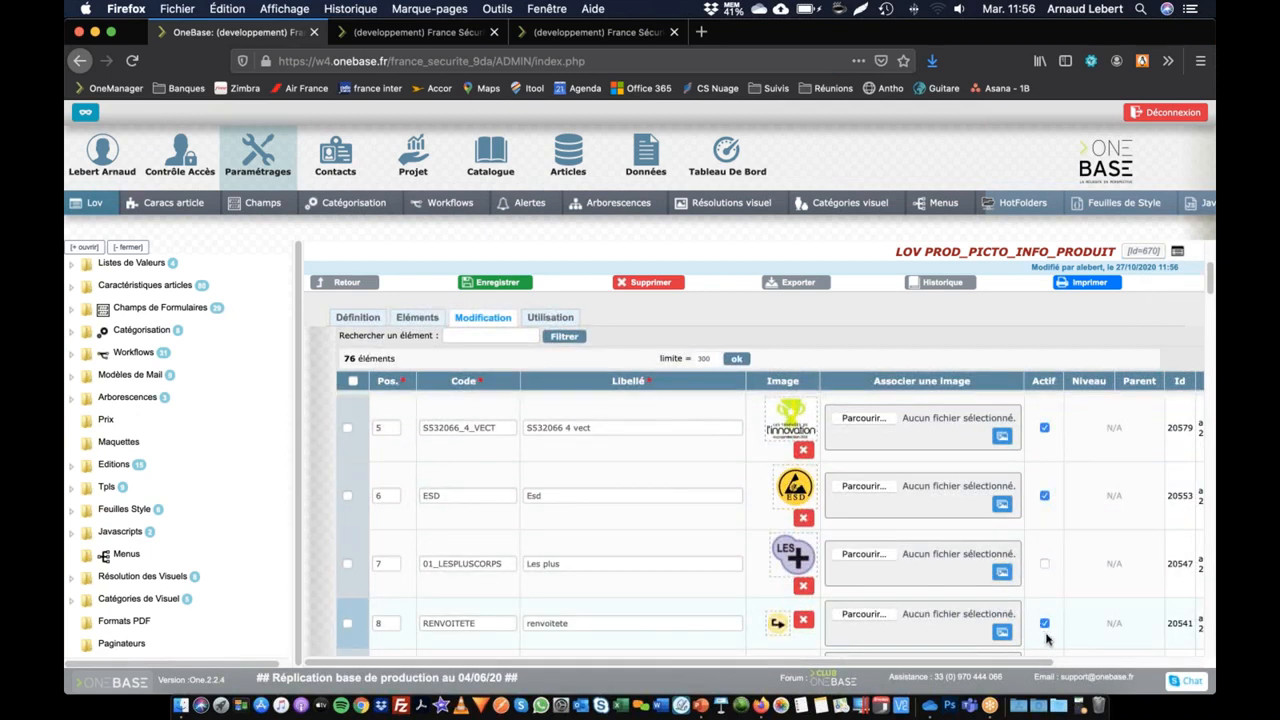
pyautogui.scroll(-5, 1045, 556)
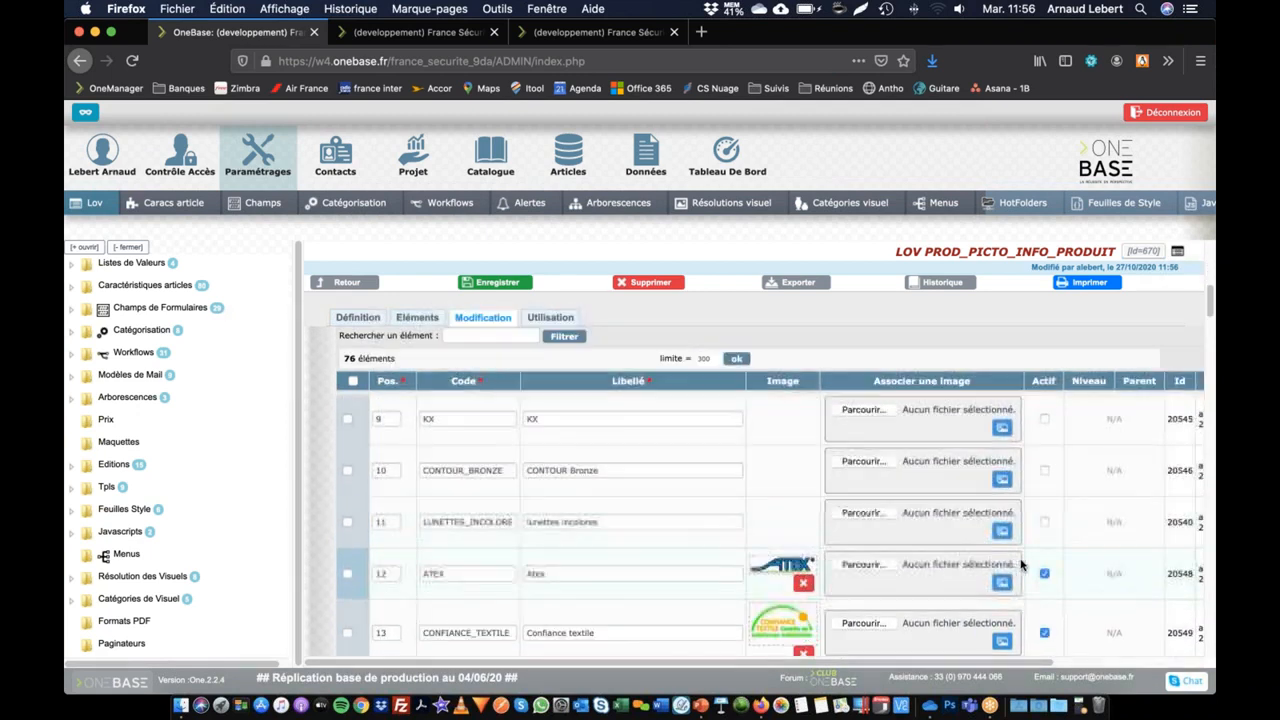
pyautogui.scroll(-3, 1040, 558)
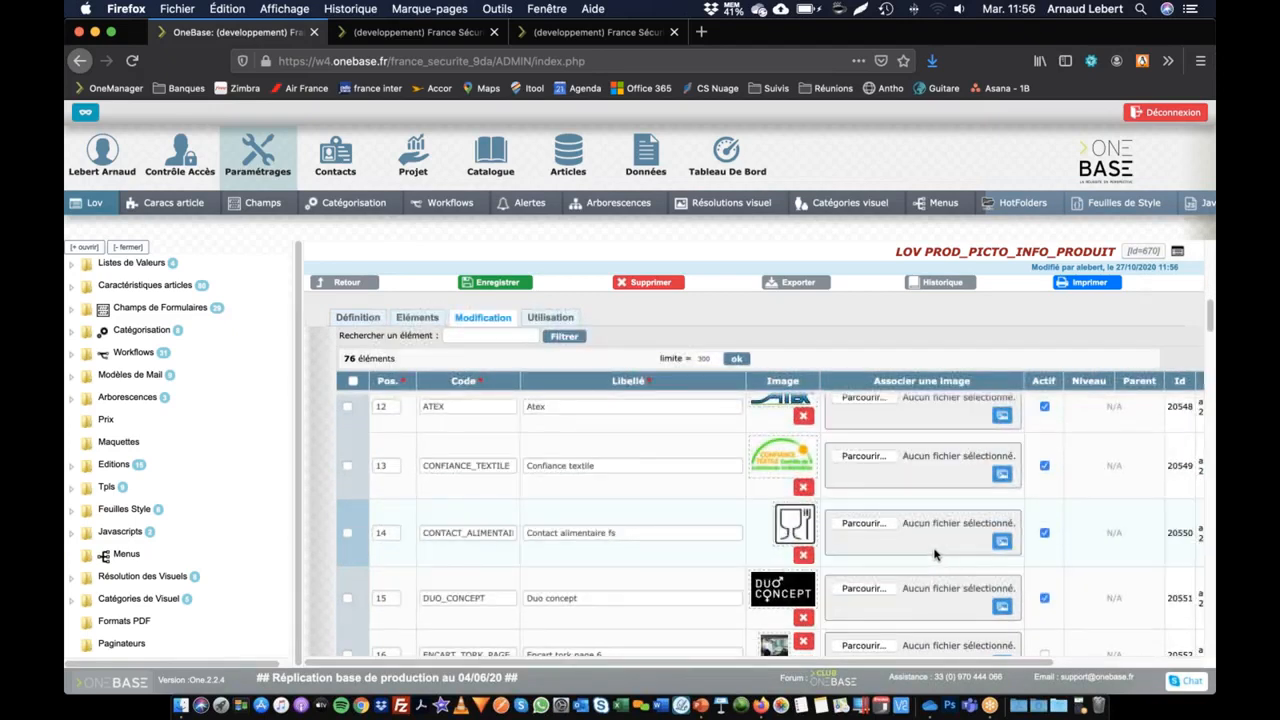
pyautogui.press('super+s')
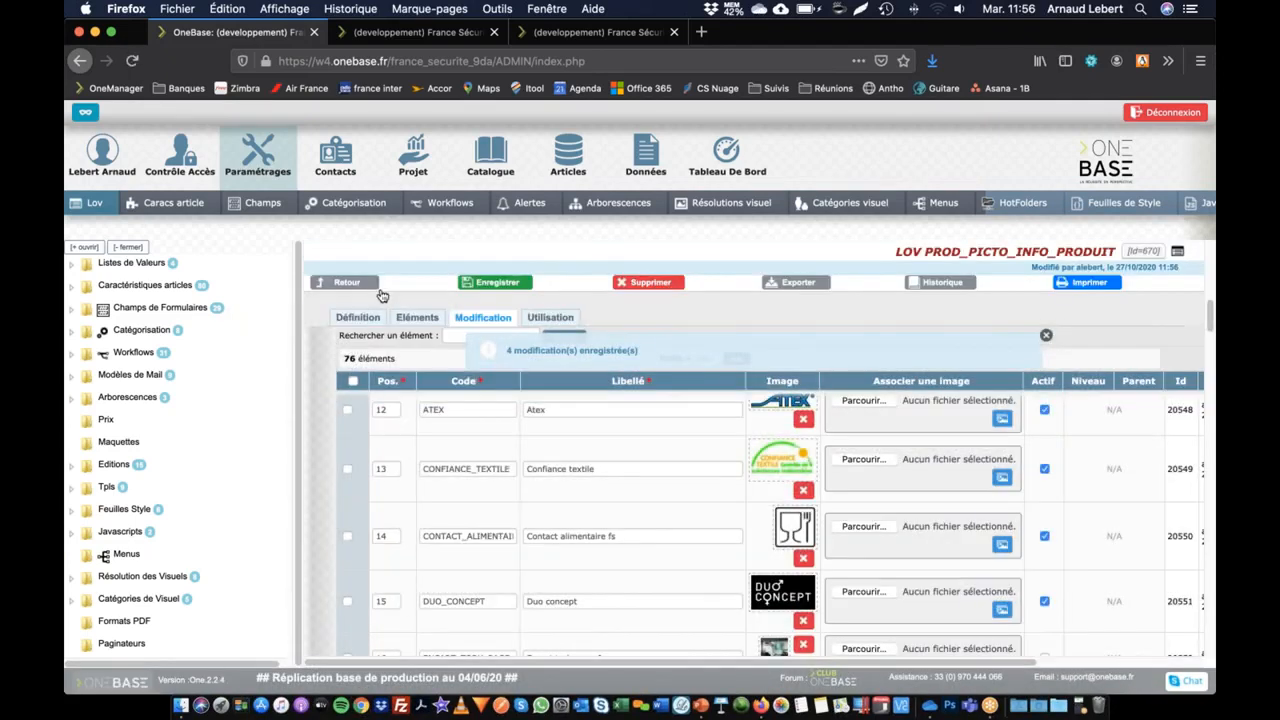
# Step: Open the elements of the PROD_PICTO list for modification and deactivate Atex, Confiance textile, Contact alimentaire fs and Duo concept
pyautogui.click(360, 284)
pyautogui.click(424, 456)
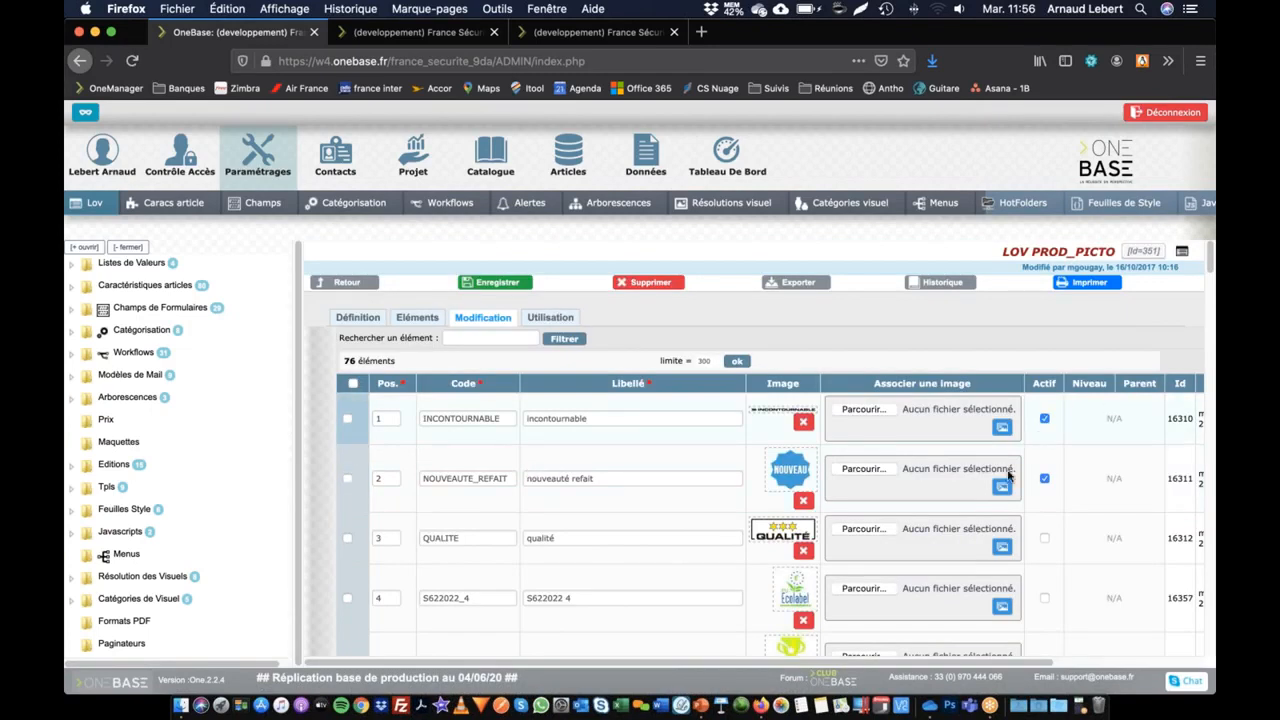
pyautogui.scroll(-5, 1069, 508)
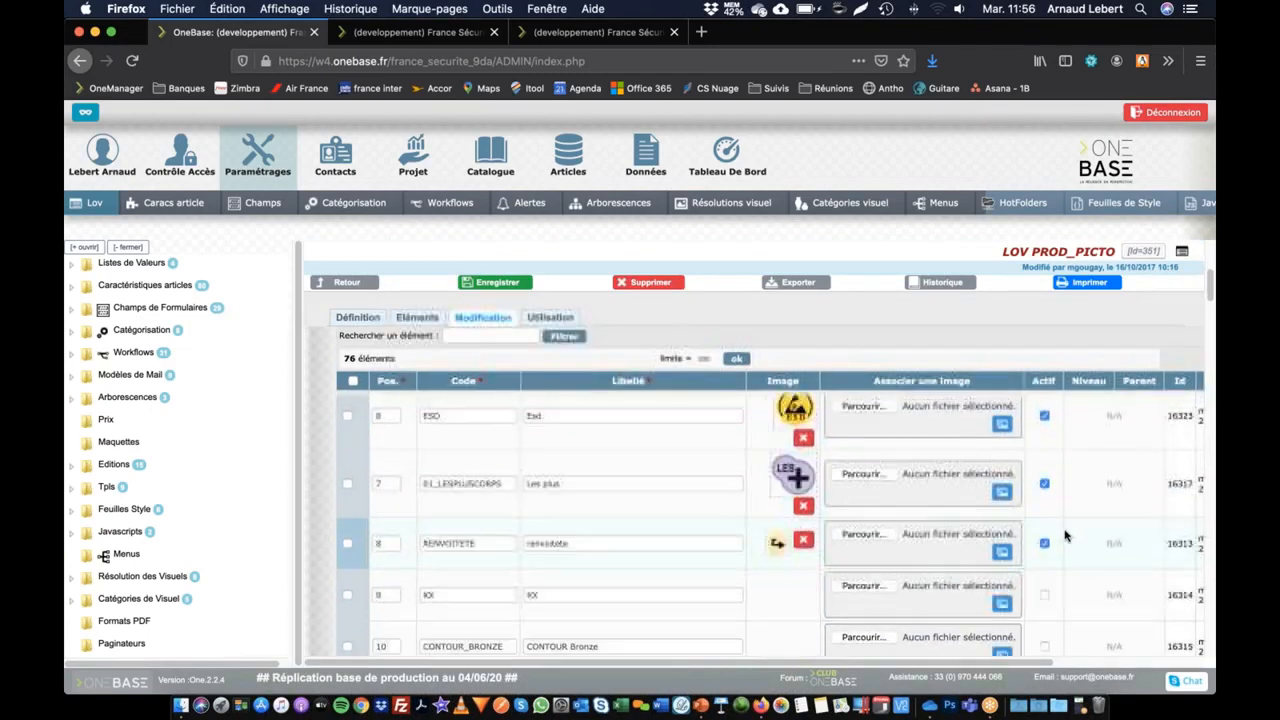
pyautogui.scroll(-2, 1055, 533)
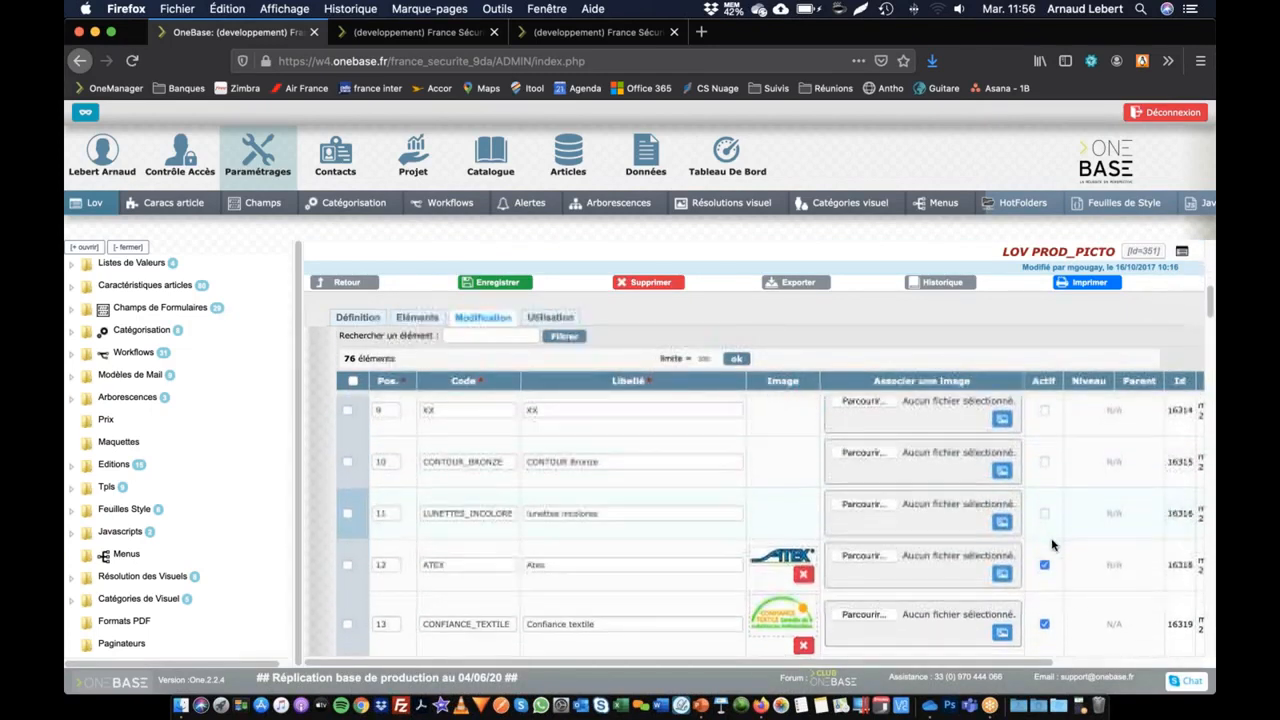
pyautogui.scroll(-4, 1044, 626)
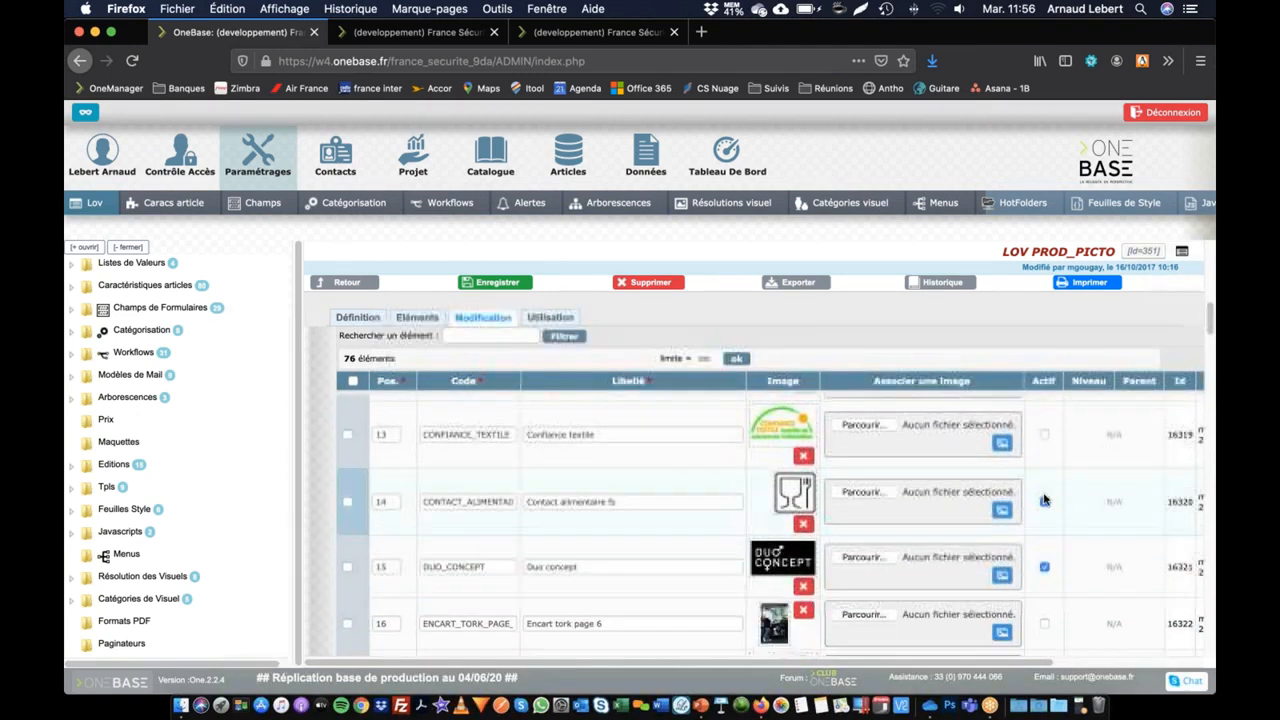
pyautogui.scroll(-3, 1050, 565)
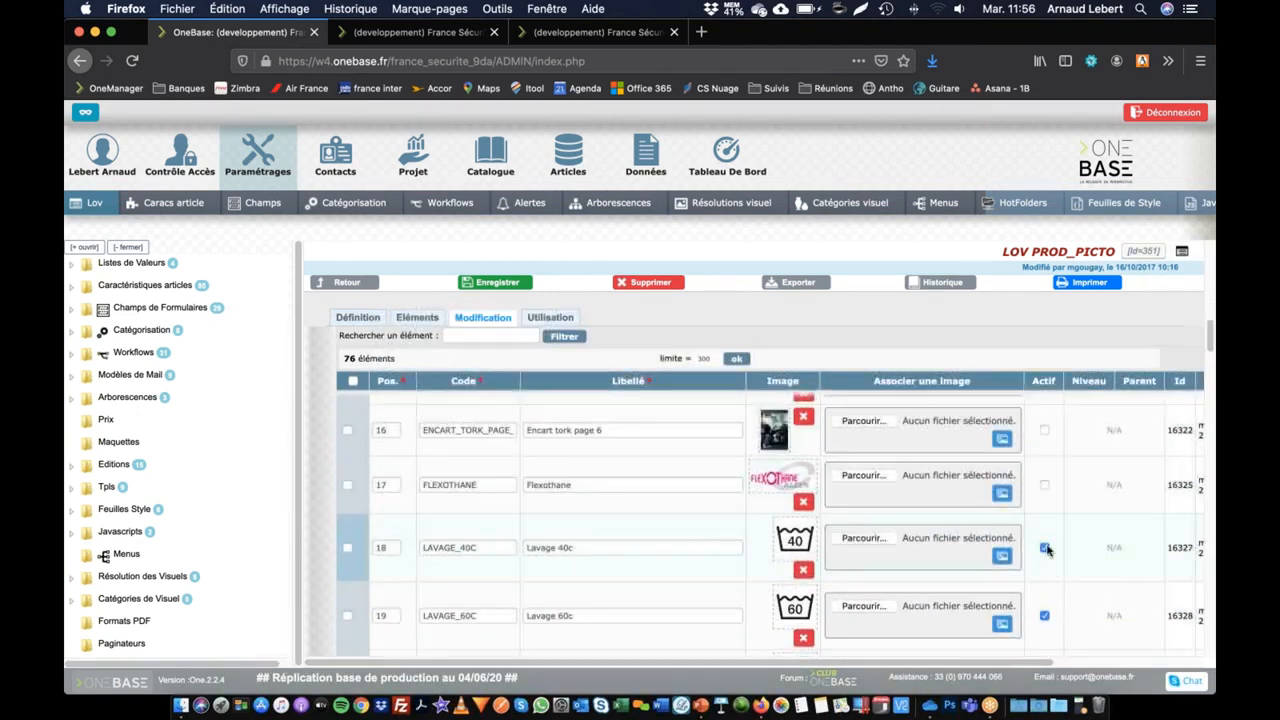
# Step: Deactivate the four Lavage pictograms (40c, 60c, 30c, 95c) and those from Extrem4 through M gecko in PROD_PICTO
pyautogui.scroll(-2, 1047, 605)
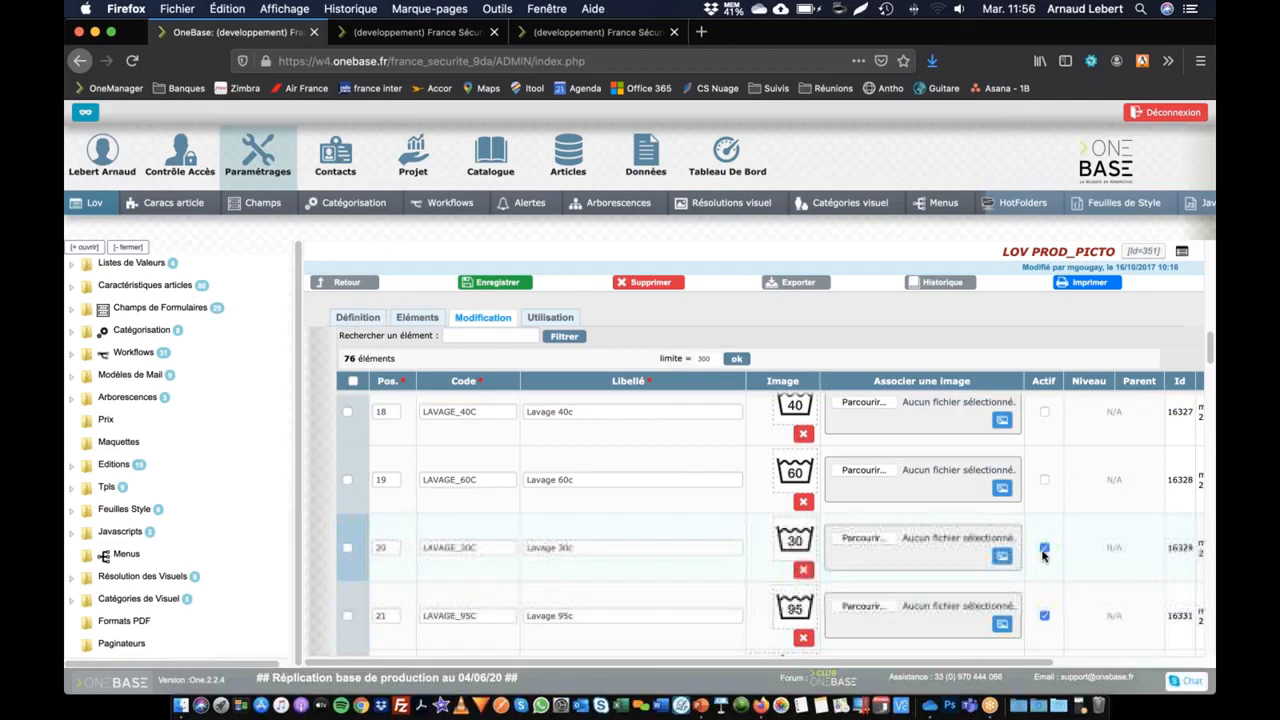
pyautogui.scroll(-3, 1047, 605)
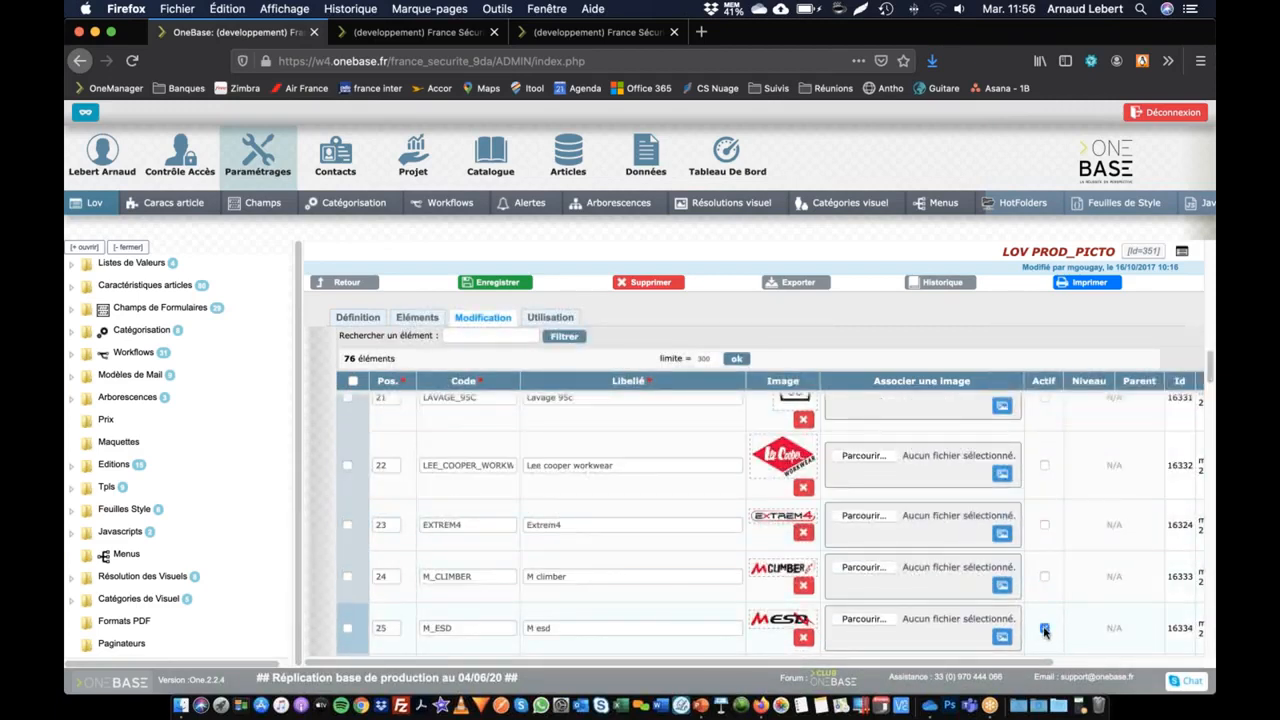
pyautogui.scroll(-2, 1048, 580)
pyautogui.click(1045, 570)
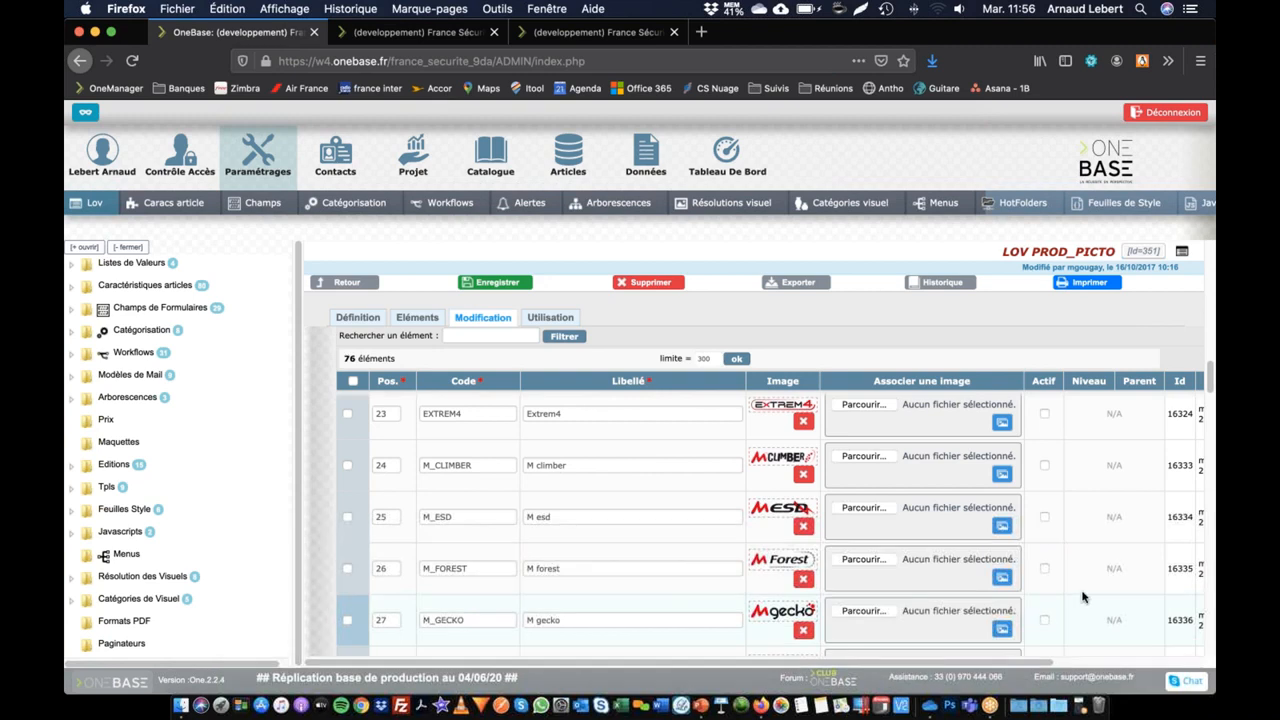
# Step: Deactivate the PROD_PICTO pictograms at positions 28 to 34, from M storm through Hydrofuge4hpieds new
pyautogui.scroll(-5, 1082, 597)
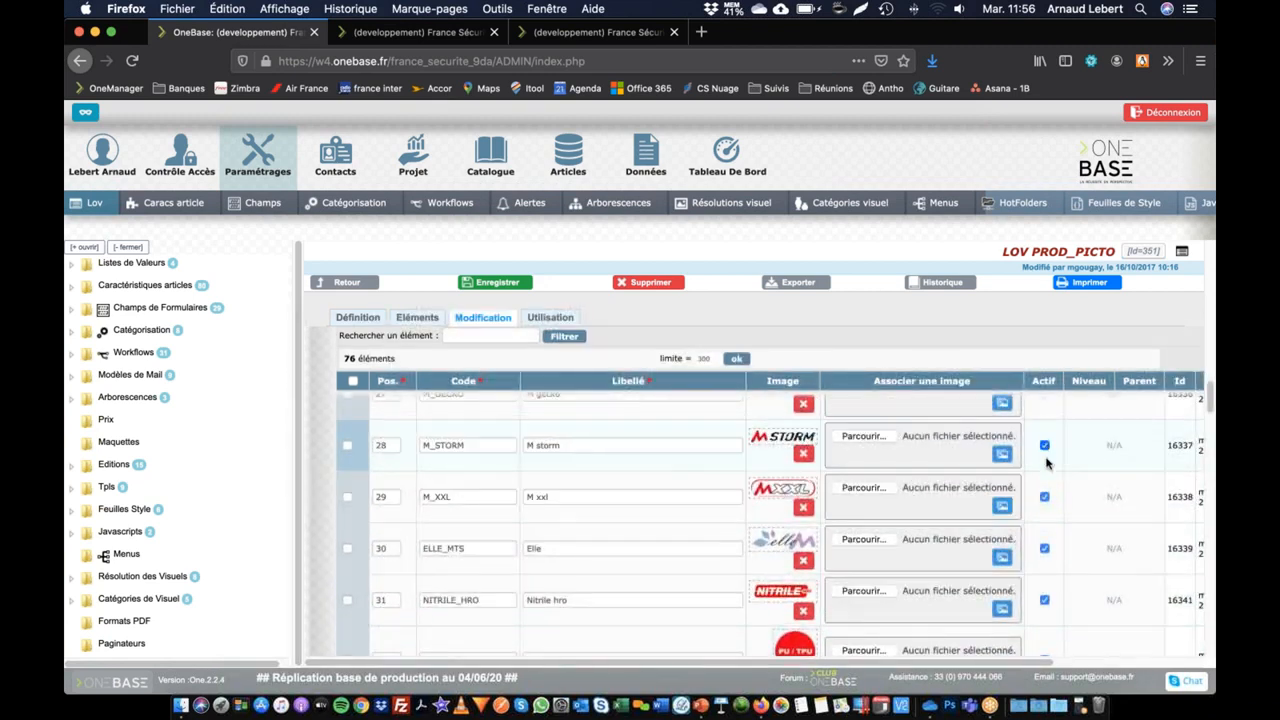
pyautogui.click(1045, 447)
pyautogui.click(1045, 549)
pyautogui.click(1045, 600)
pyautogui.scroll(-1, 1070, 603)
pyautogui.scroll(-3, 1069, 603)
pyautogui.click(1045, 476)
pyautogui.click(1044, 606)
# Step: Deactivate the PROD_PICTO pictograms at positions 35 to 43, from Sans metal through Vps
pyautogui.scroll(-3, 1047, 560)
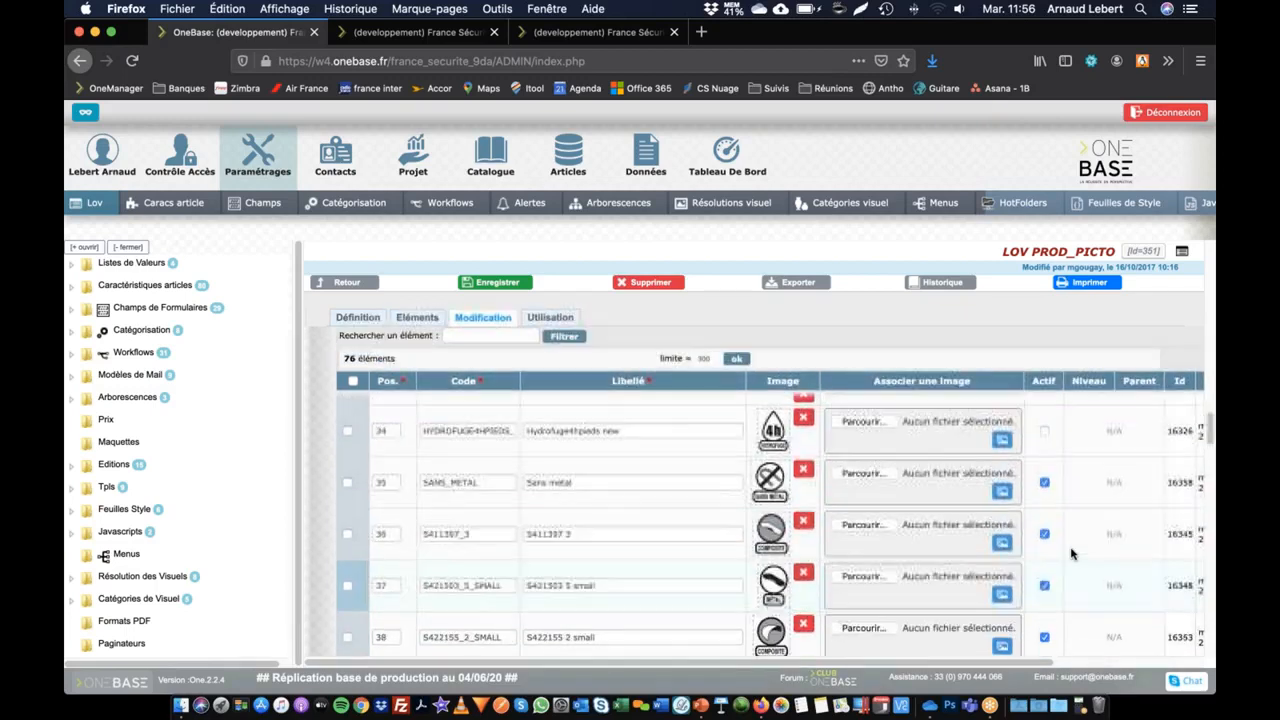
pyautogui.click(1045, 483)
pyautogui.click(1045, 534)
pyautogui.click(1045, 585)
pyautogui.click(1045, 637)
pyautogui.scroll(-5, 1072, 645)
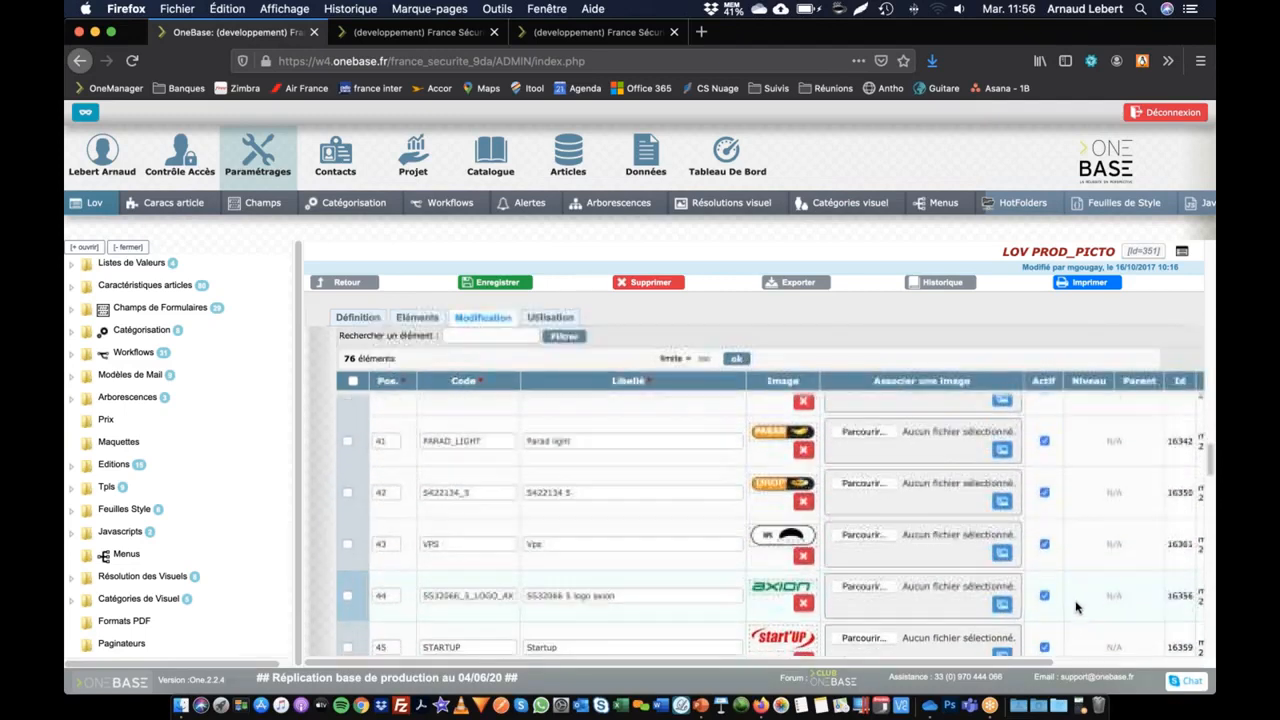
pyautogui.click(1044, 429)
pyautogui.click(1045, 481)
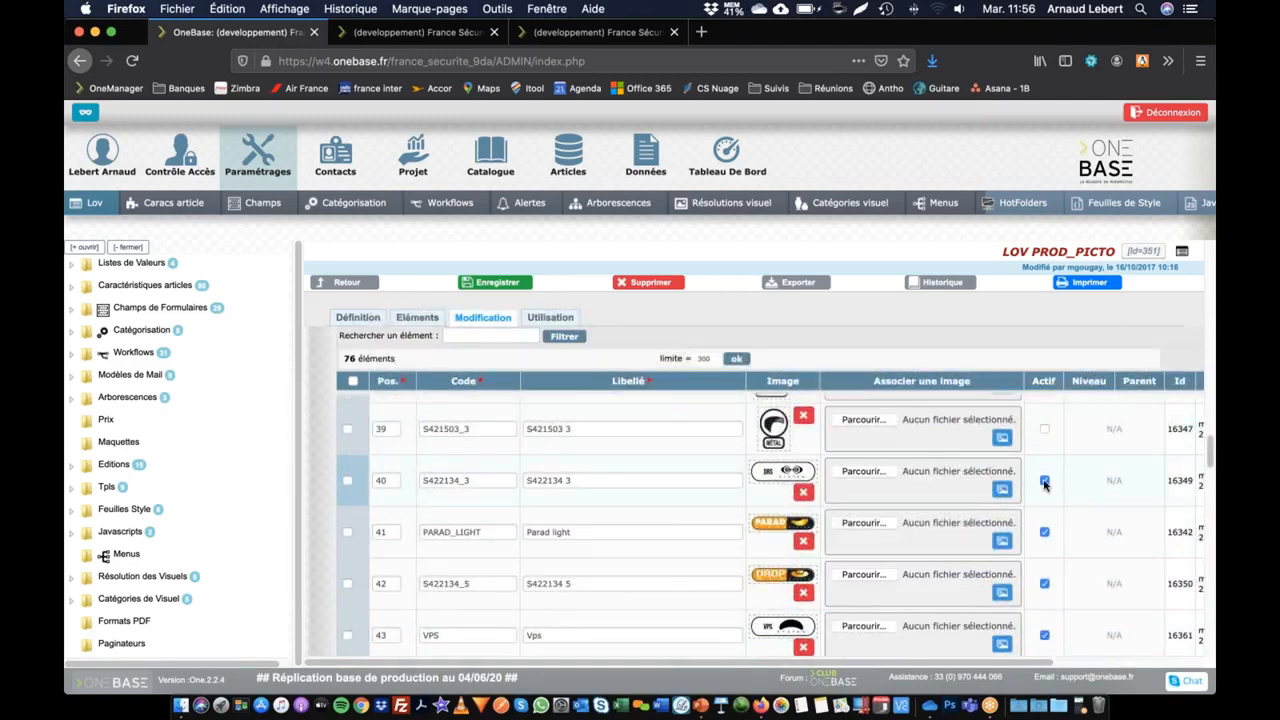
pyautogui.click(1045, 533)
pyautogui.click(1045, 584)
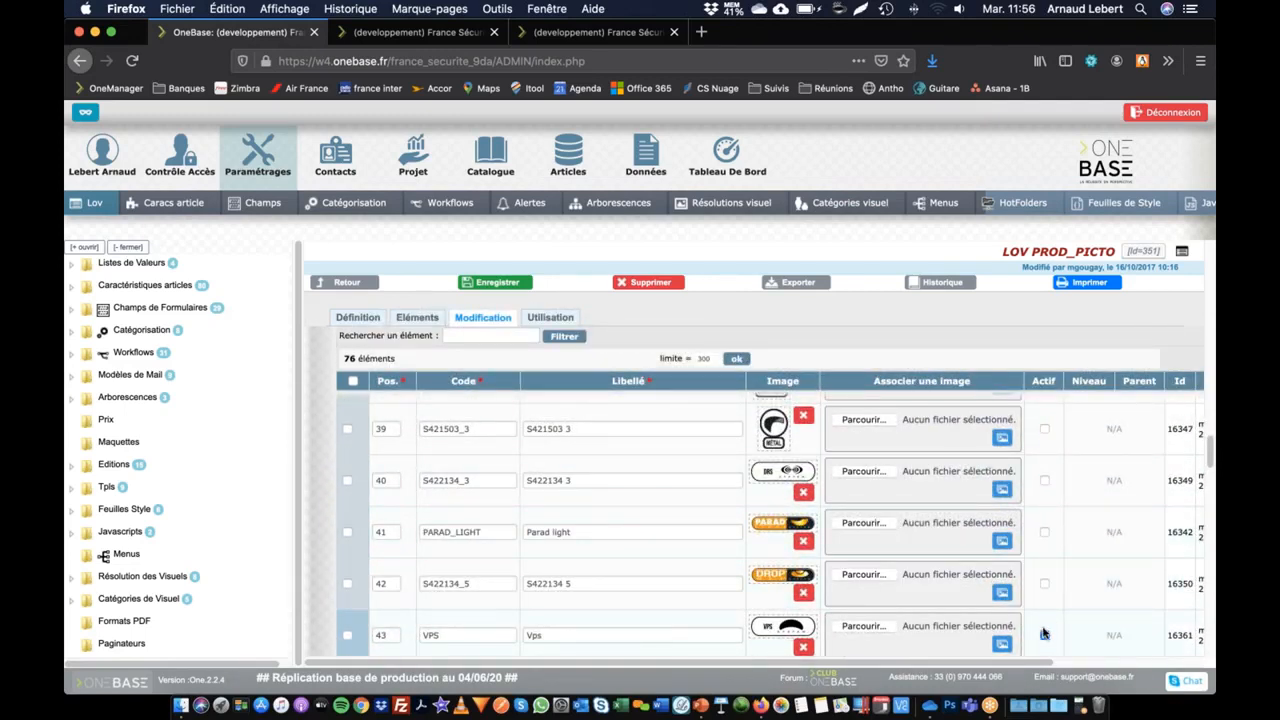
pyautogui.click(1045, 636)
# Step: Deactivate the axion logo, Startup, White and Xsport pictograms at positions 44 to 47
pyautogui.scroll(-2, 1108, 619)
pyautogui.scroll(-2, 1108, 619)
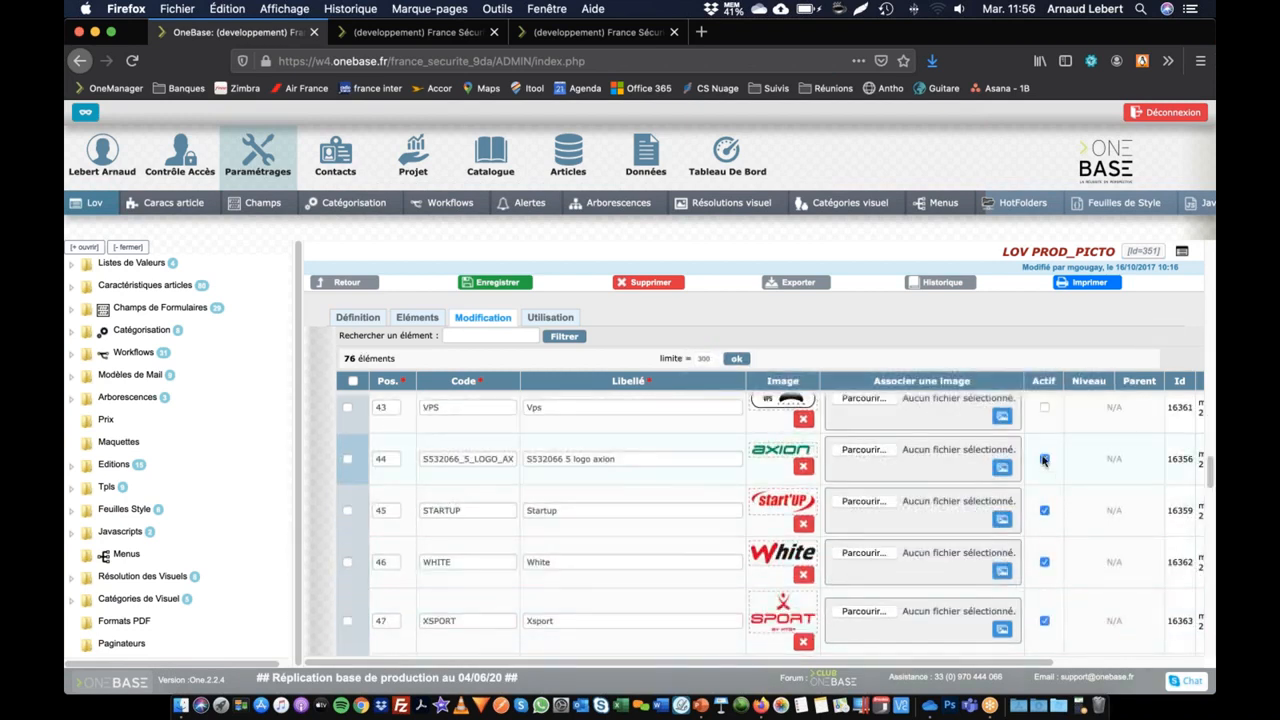
pyautogui.click(1045, 459)
pyautogui.click(1045, 511)
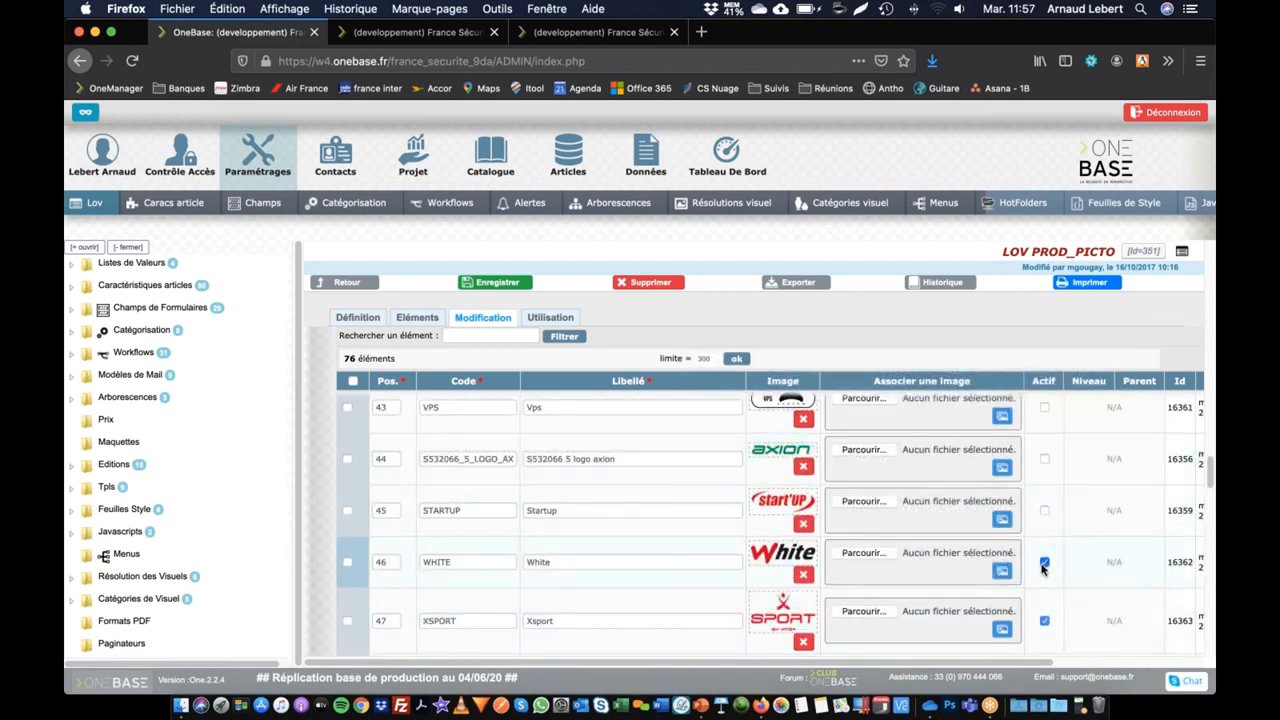
pyautogui.click(1044, 563)
pyautogui.click(1044, 621)
# Step: Deactivate Fabrication francaise, Flam retardant, hydrofuge7hpieds new, TDM and Produit éco-responsable
pyautogui.scroll(-5, 1045, 560)
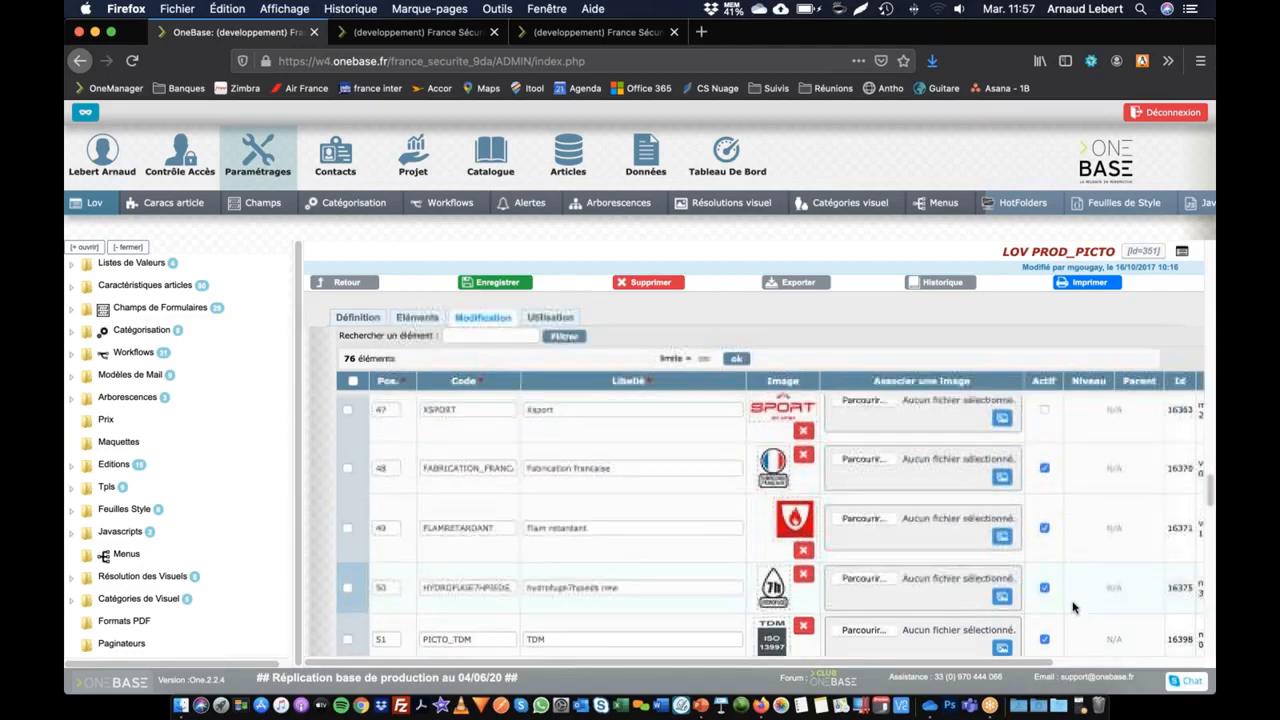
pyautogui.click(1045, 413)
pyautogui.click(1044, 471)
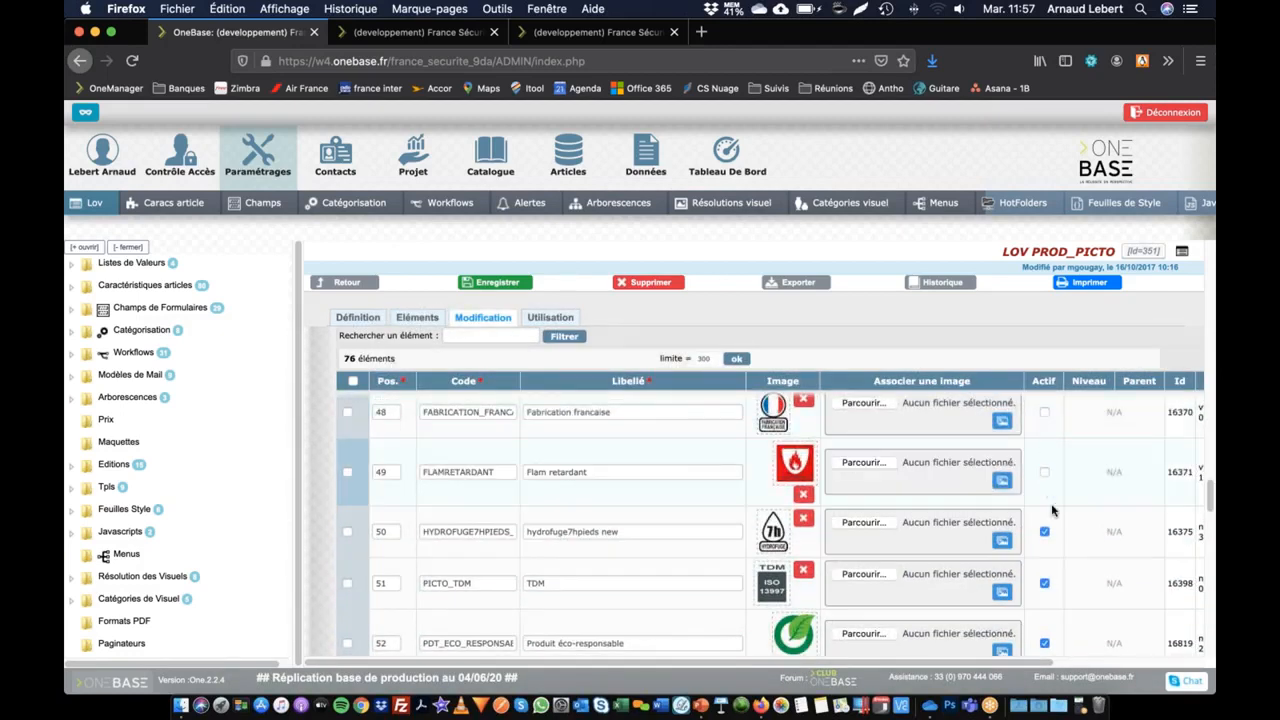
pyautogui.click(1044, 531)
pyautogui.click(1044, 584)
pyautogui.click(1045, 644)
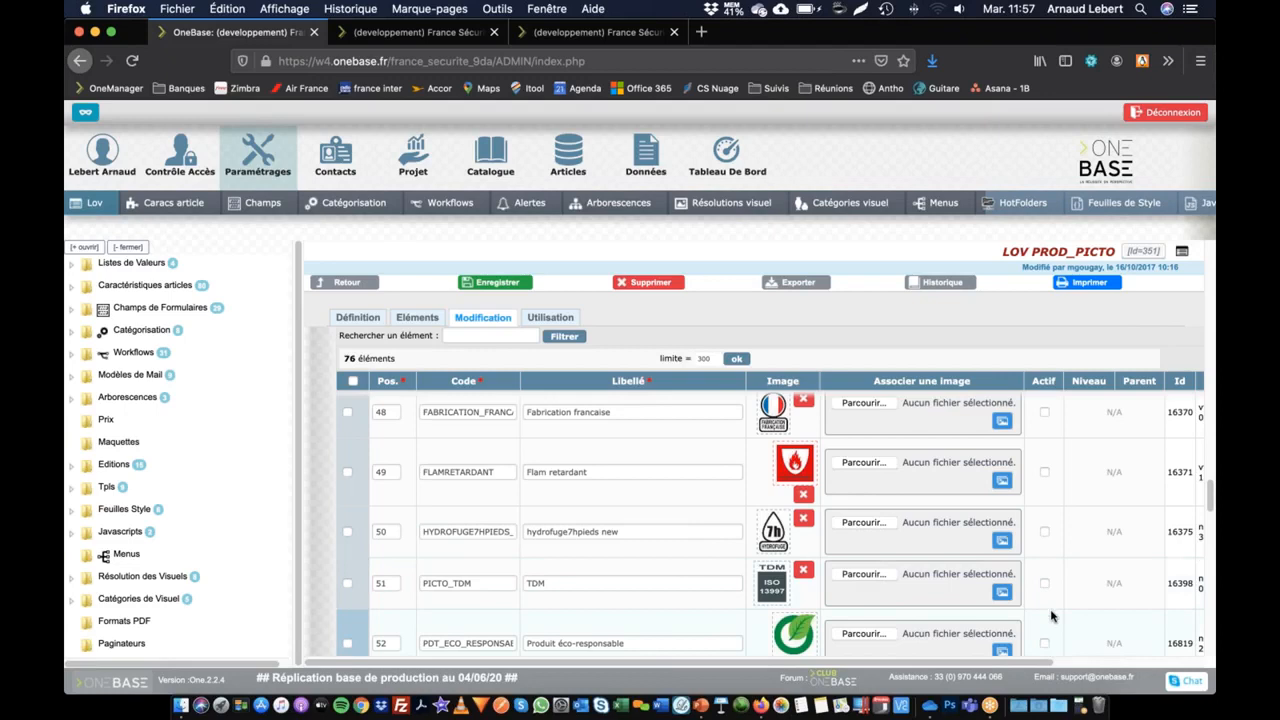
# Step: Deactivate EPI assujetti à contrôle et maintenance, Produit personnalisable, RNR jaune and RNR rouge 1 point
pyautogui.scroll(-3, 1051, 616)
pyautogui.scroll(-3, 1045, 430)
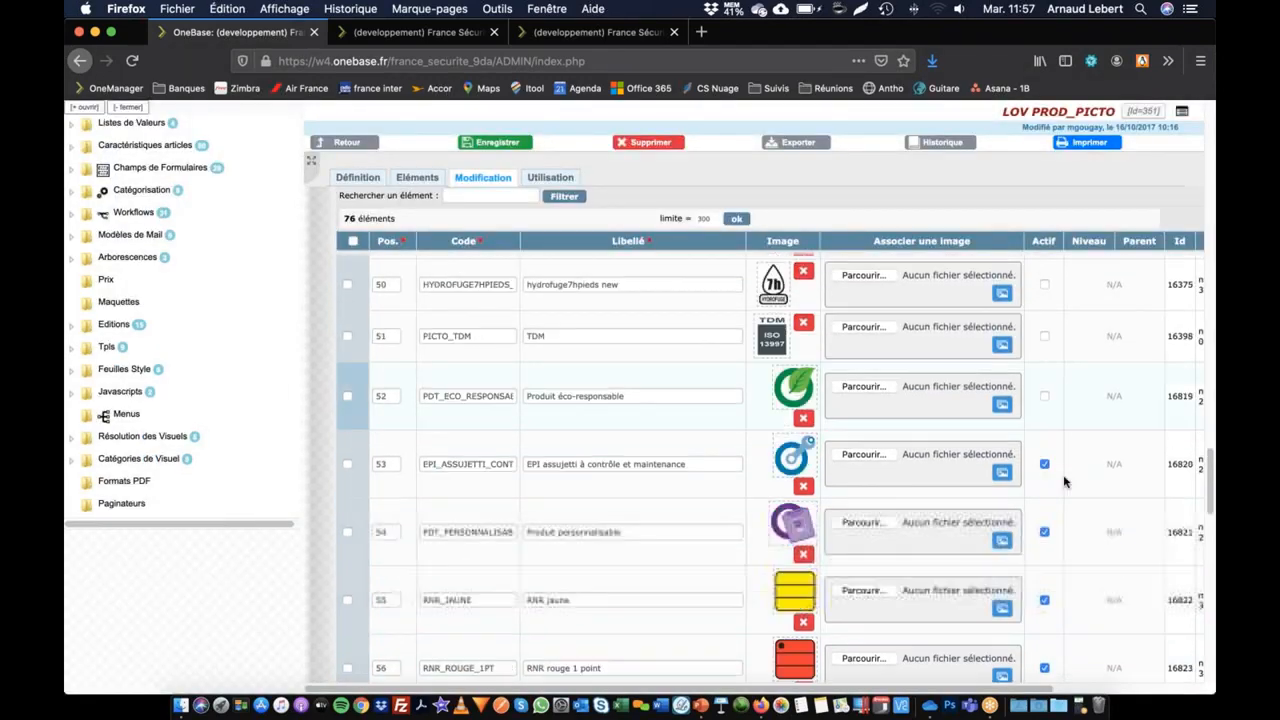
pyautogui.click(1045, 424)
pyautogui.click(1044, 491)
pyautogui.click(1044, 559)
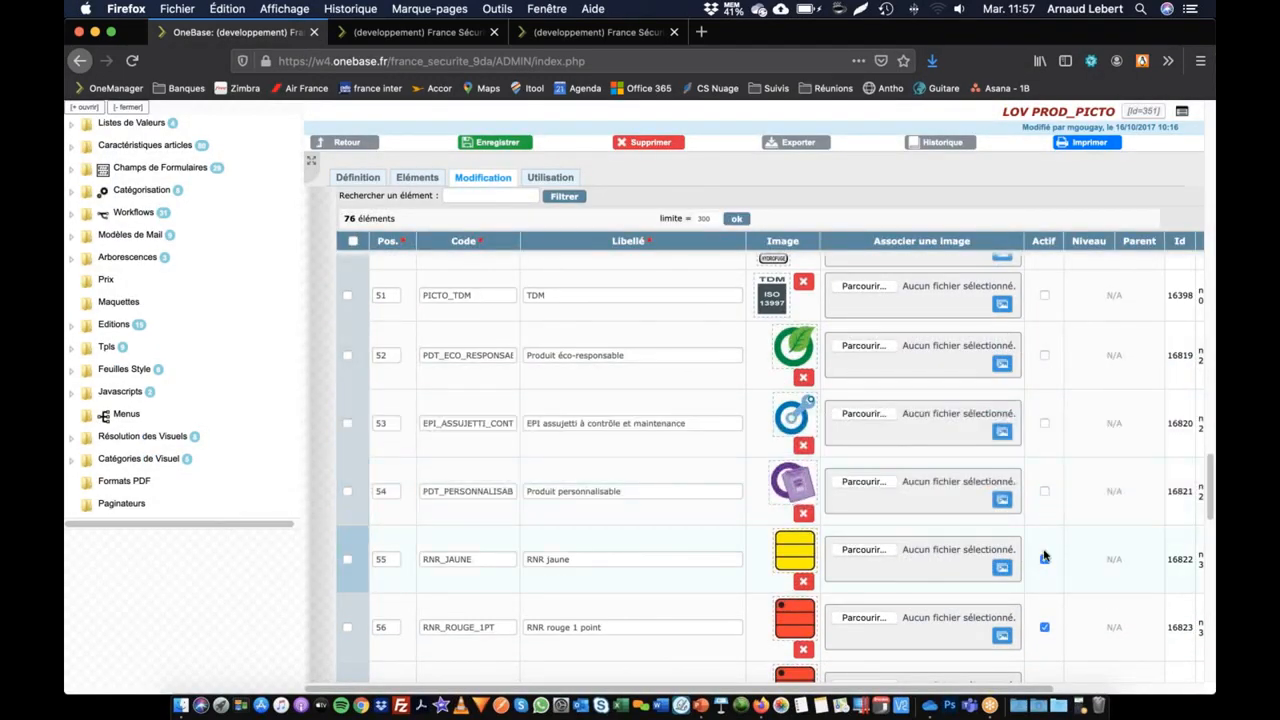
pyautogui.click(1044, 627)
# Step: Deactivate RNR rouge 2 points, RNR rouge 3 points, Sans silicone, Hydrofuge and HRO
pyautogui.scroll(-5, 1048, 620)
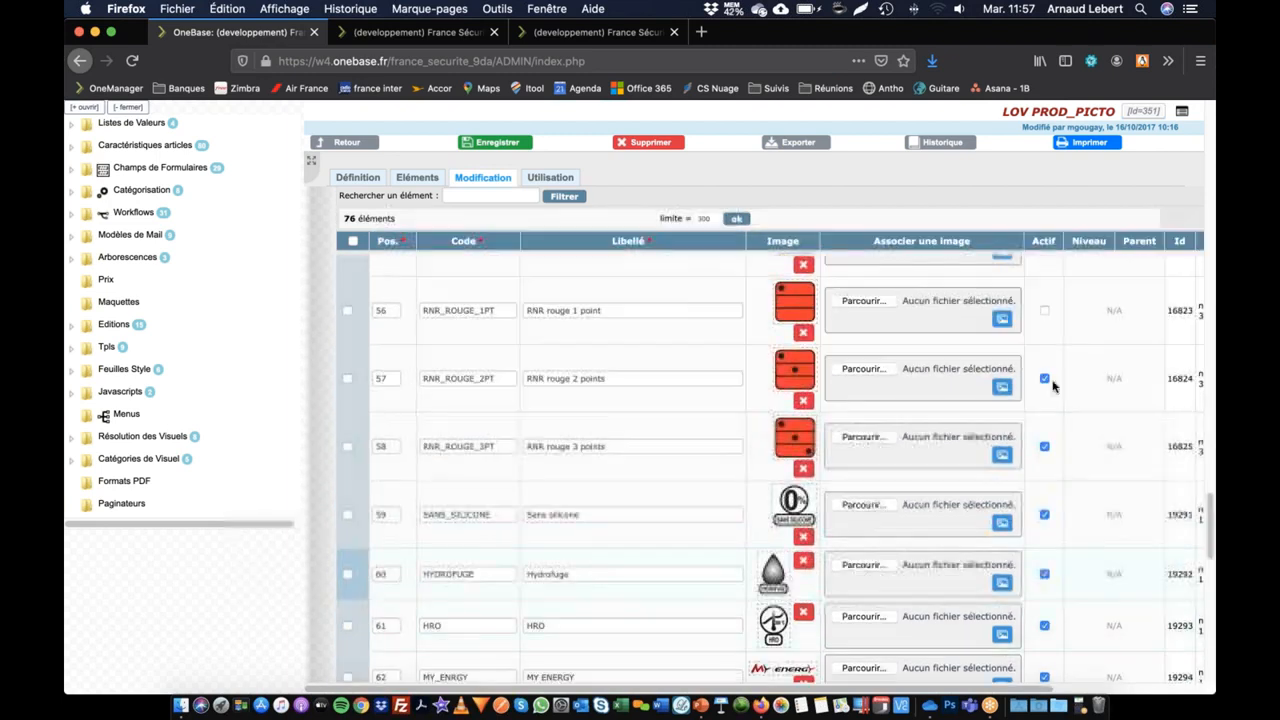
pyautogui.click(1044, 378)
pyautogui.click(1044, 446)
pyautogui.click(1044, 514)
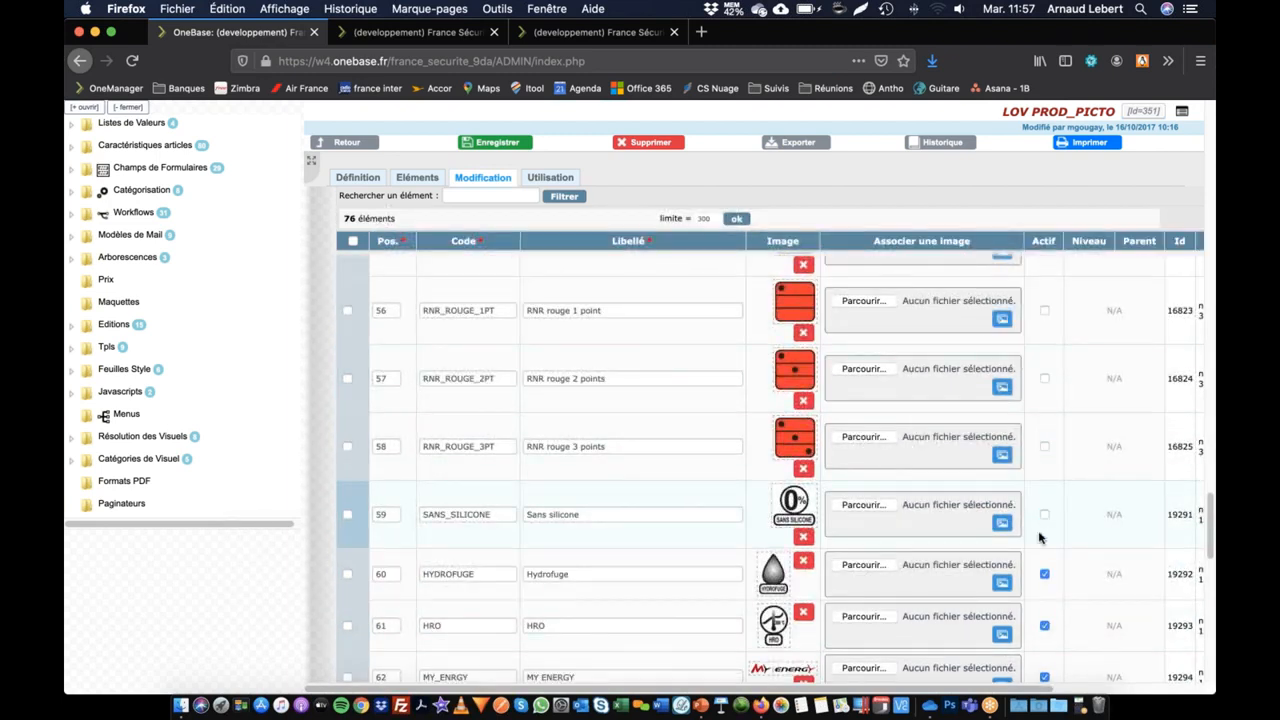
pyautogui.click(1045, 574)
pyautogui.click(1045, 626)
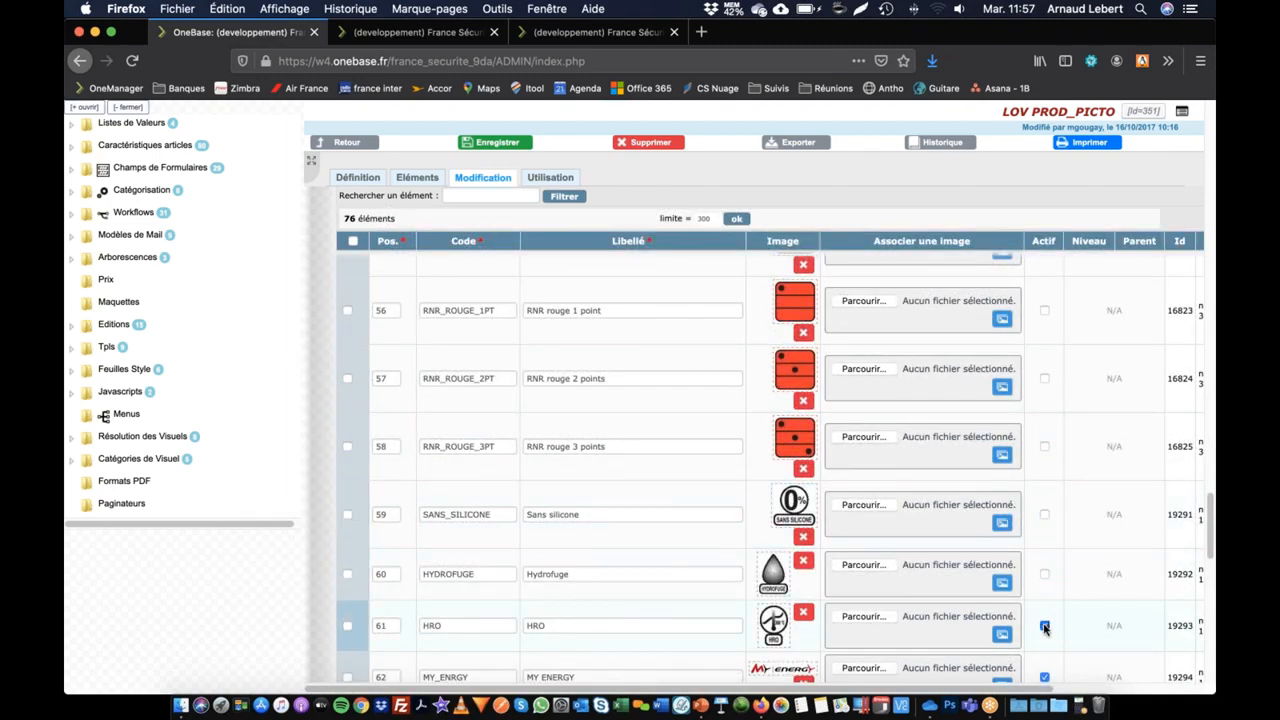
# Step: Deactivate MY ENERGY, M SOFT, HRO MTS, PARADE AIR SYSTEM and EDGE
pyautogui.scroll(-4, 1045, 627)
pyautogui.click(1044, 406)
pyautogui.click(1044, 458)
pyautogui.click(1044, 518)
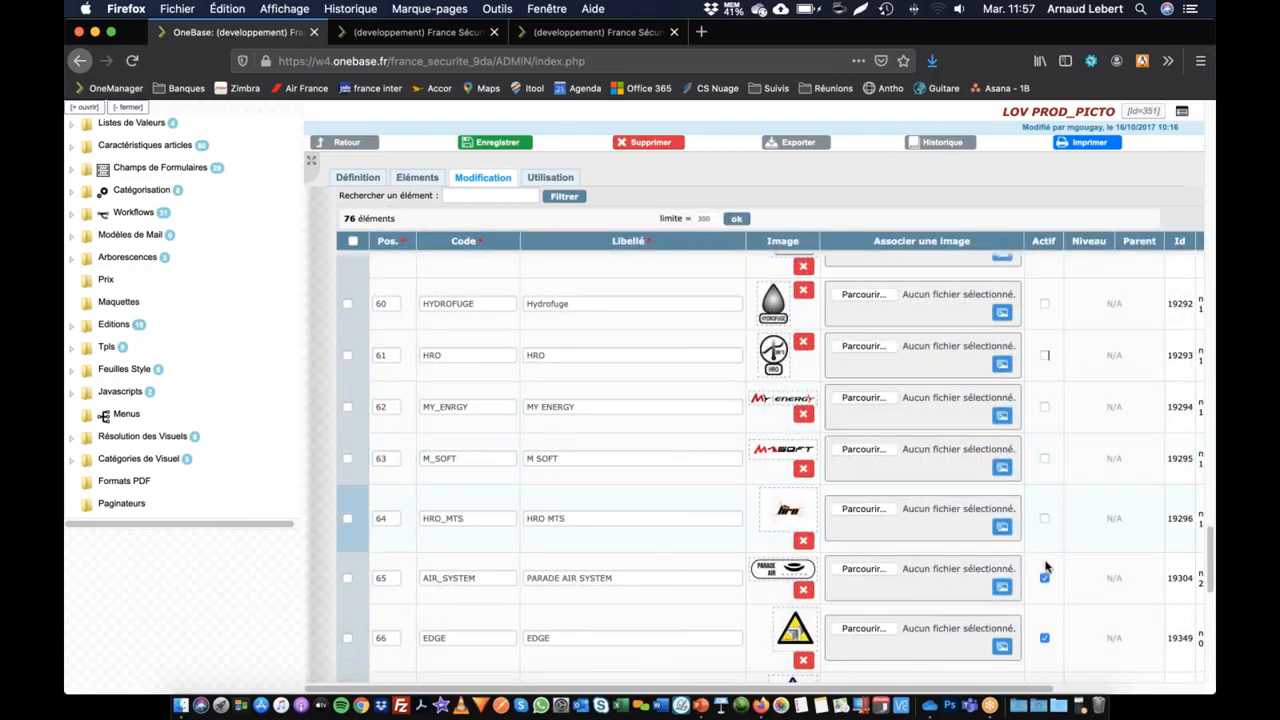
pyautogui.click(1044, 577)
pyautogui.click(1044, 638)
# Step: Deactivate TRIANGLE FOR CABLE, TRIANGLE FOR WEB, DUPONT EASYSAFE, DYNEEMA DIAMOND TECHNOLOGY, DYNEEMA PRIMARY and EX
pyautogui.scroll(-3, 1080, 630)
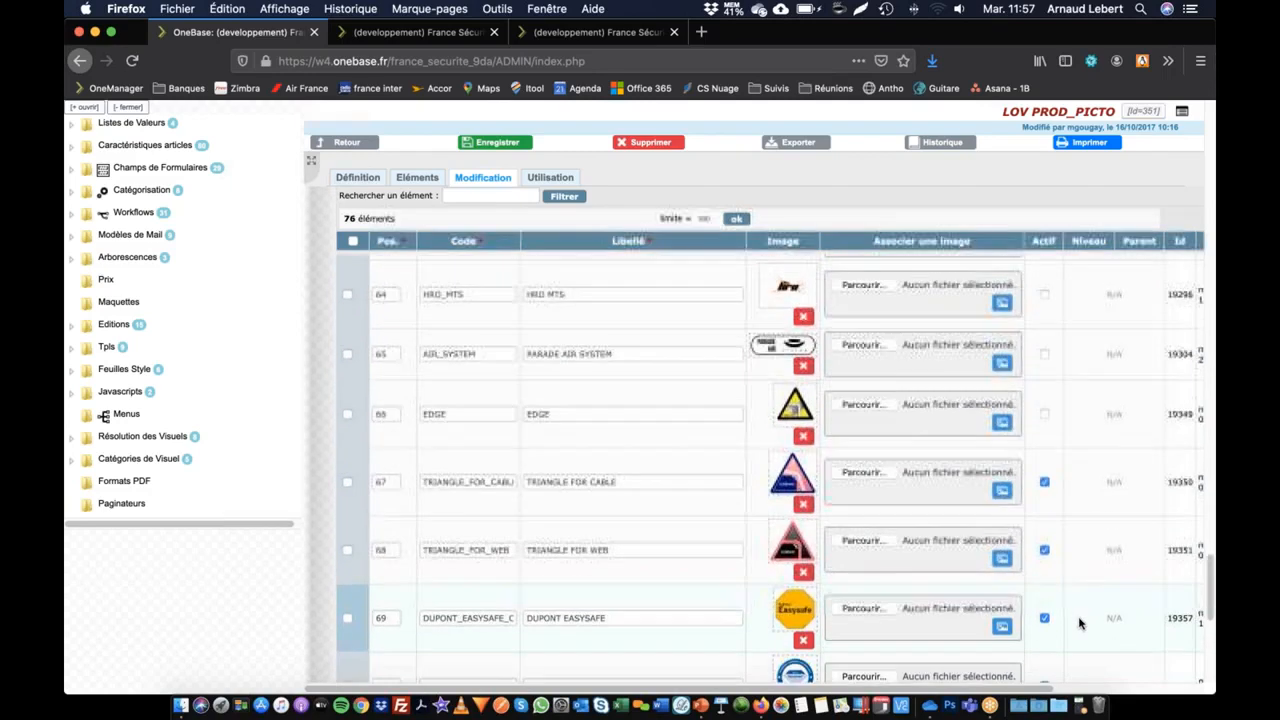
pyautogui.scroll(-3, 1080, 625)
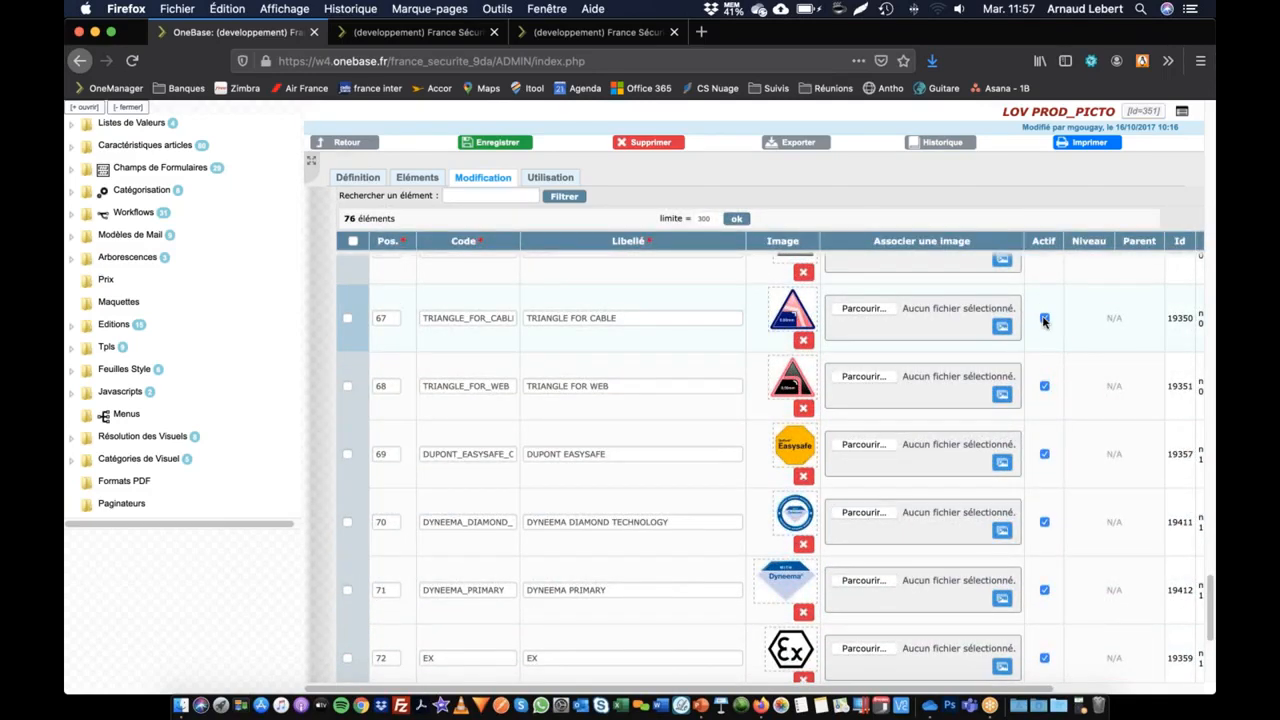
pyautogui.click(1044, 318)
pyautogui.click(1044, 386)
pyautogui.click(1044, 454)
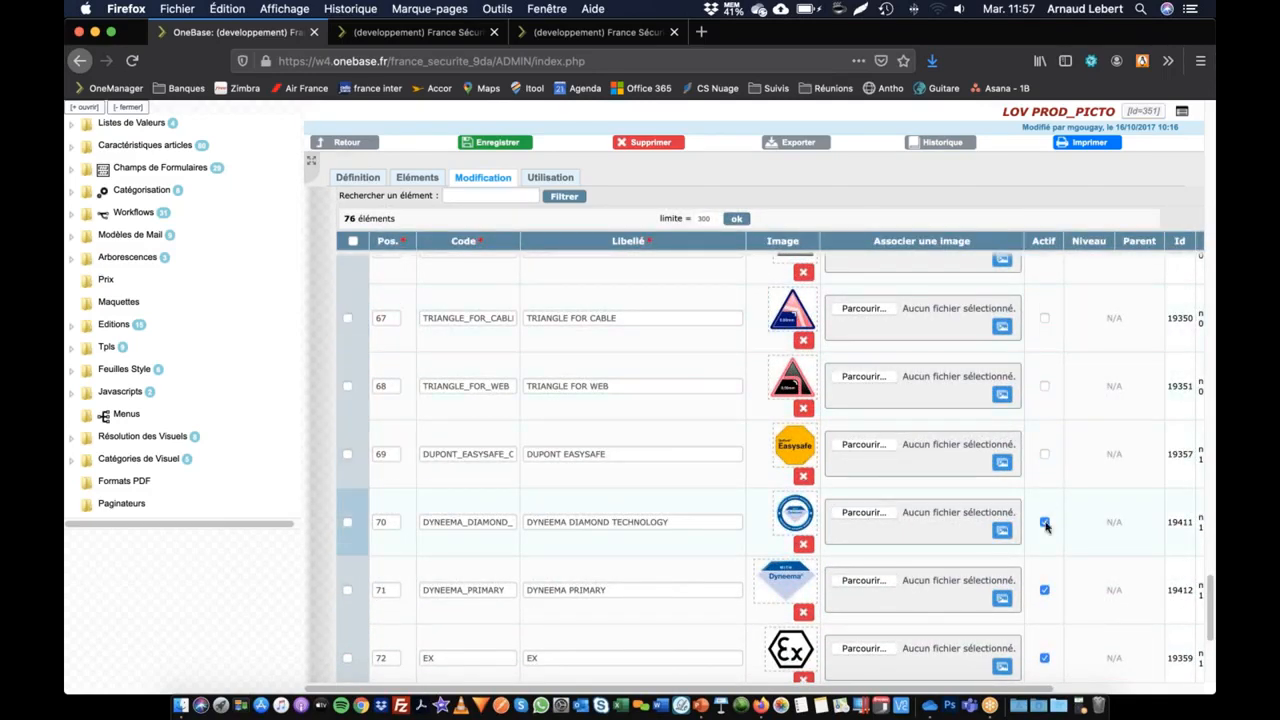
pyautogui.click(1044, 522)
pyautogui.click(1044, 590)
pyautogui.click(1044, 658)
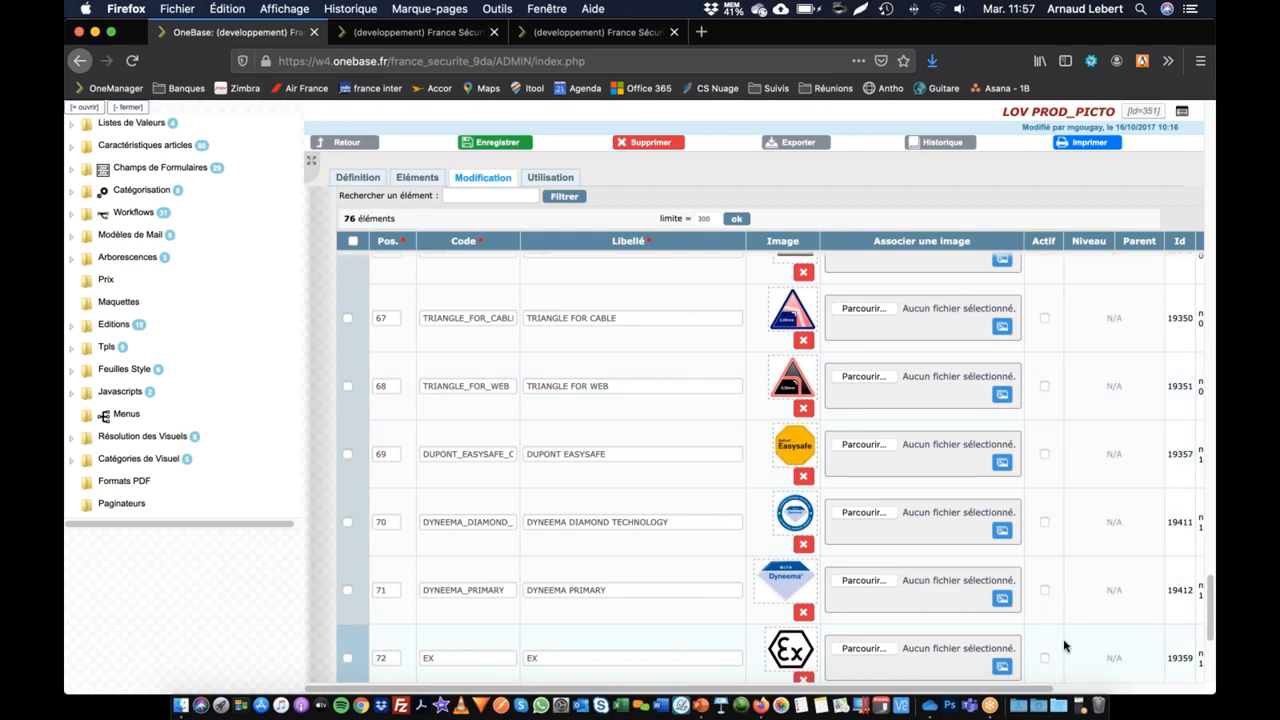
# Step: Deactivate NOS CREATIONS, MTEC, INFINERGY and DGUV, and save the PROD_PICTO elements
pyautogui.scroll(-6, 1064, 646)
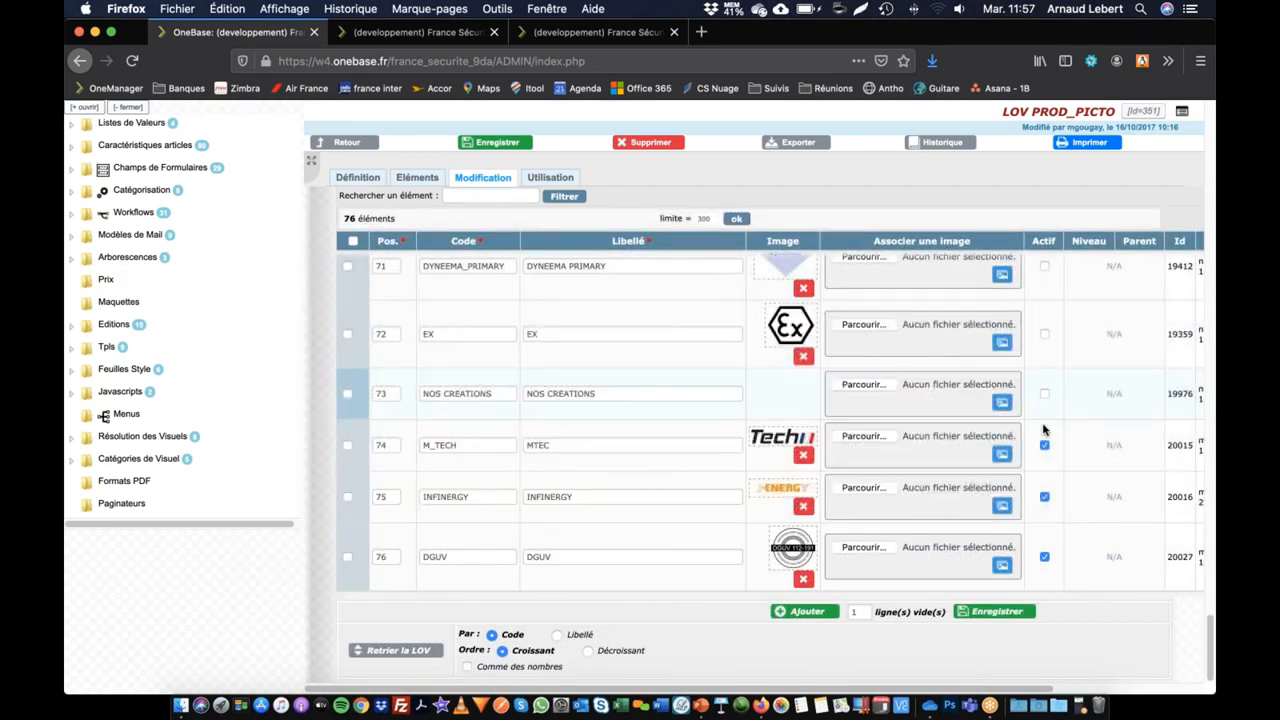
pyautogui.click(1044, 396)
pyautogui.click(1044, 445)
pyautogui.click(1044, 497)
pyautogui.click(1044, 557)
pyautogui.click(1012, 611)
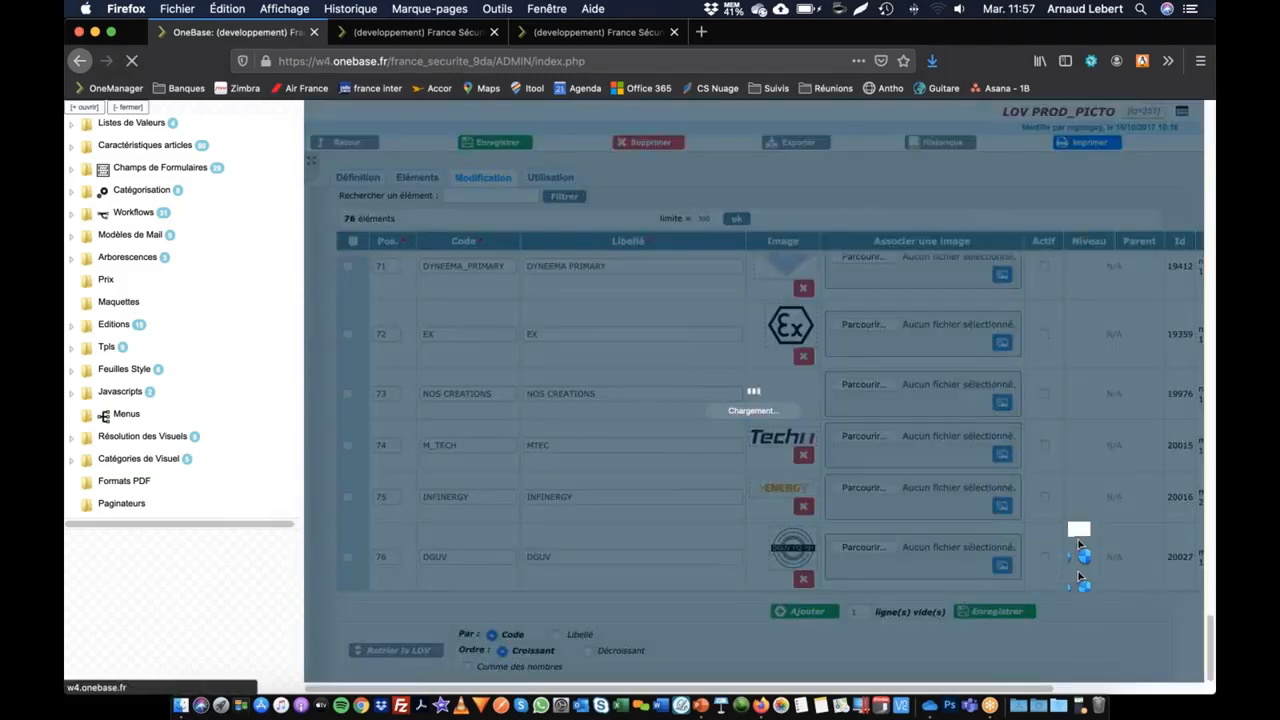
# Step: Examine the list's sorting options by code or label and review the saved PROD_PICTO elements back to the first position
pyautogui.scroll(-1, 704, 392)
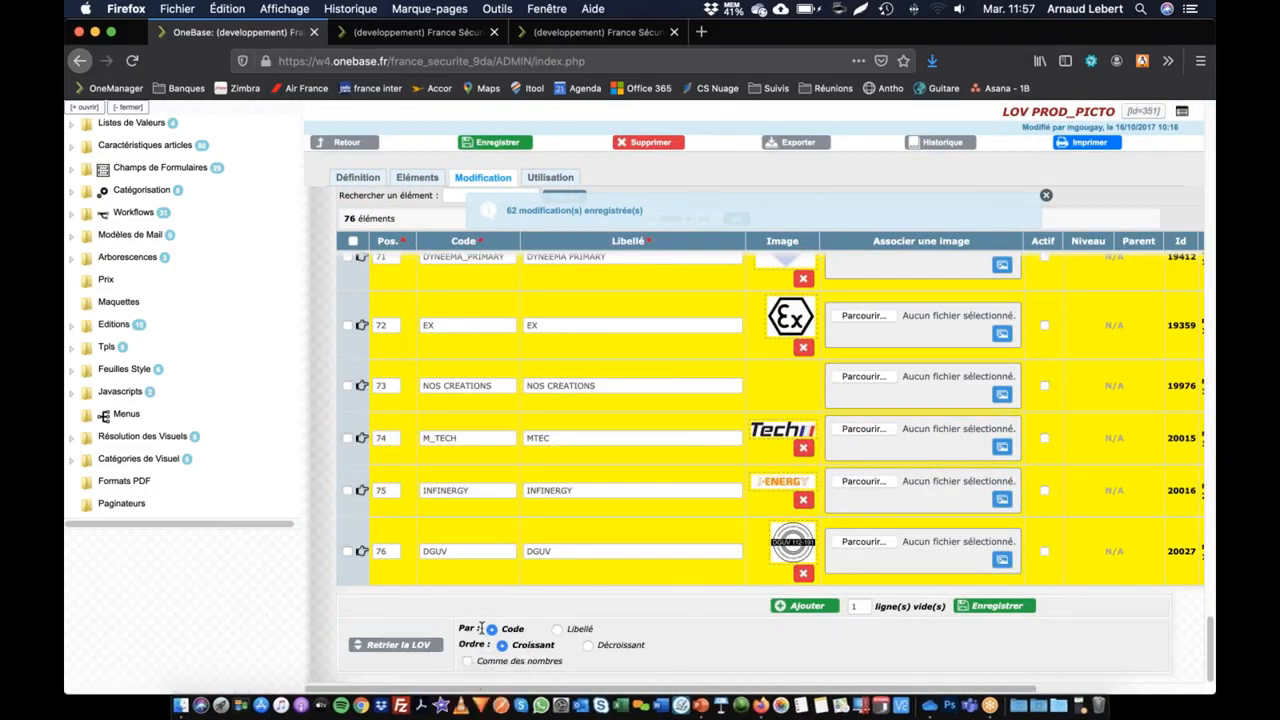
pyautogui.click(557, 629)
pyautogui.click(492, 629)
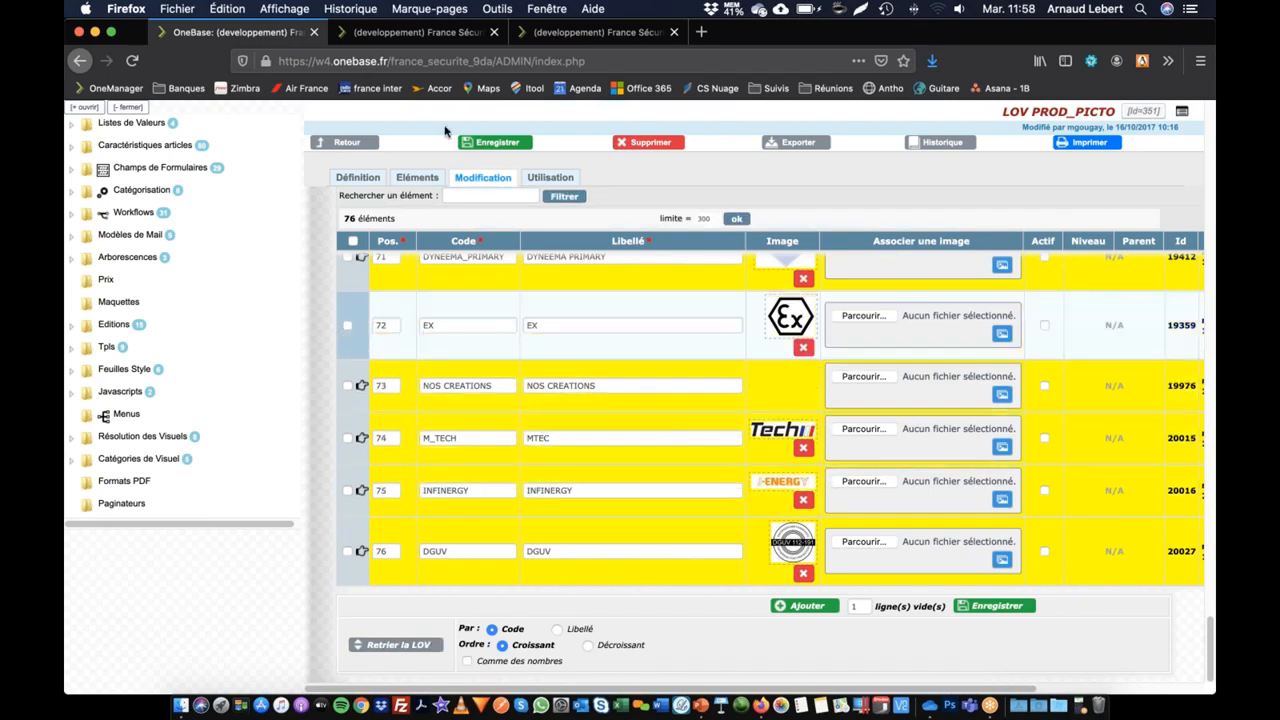
pyautogui.scroll(20, 476, 306)
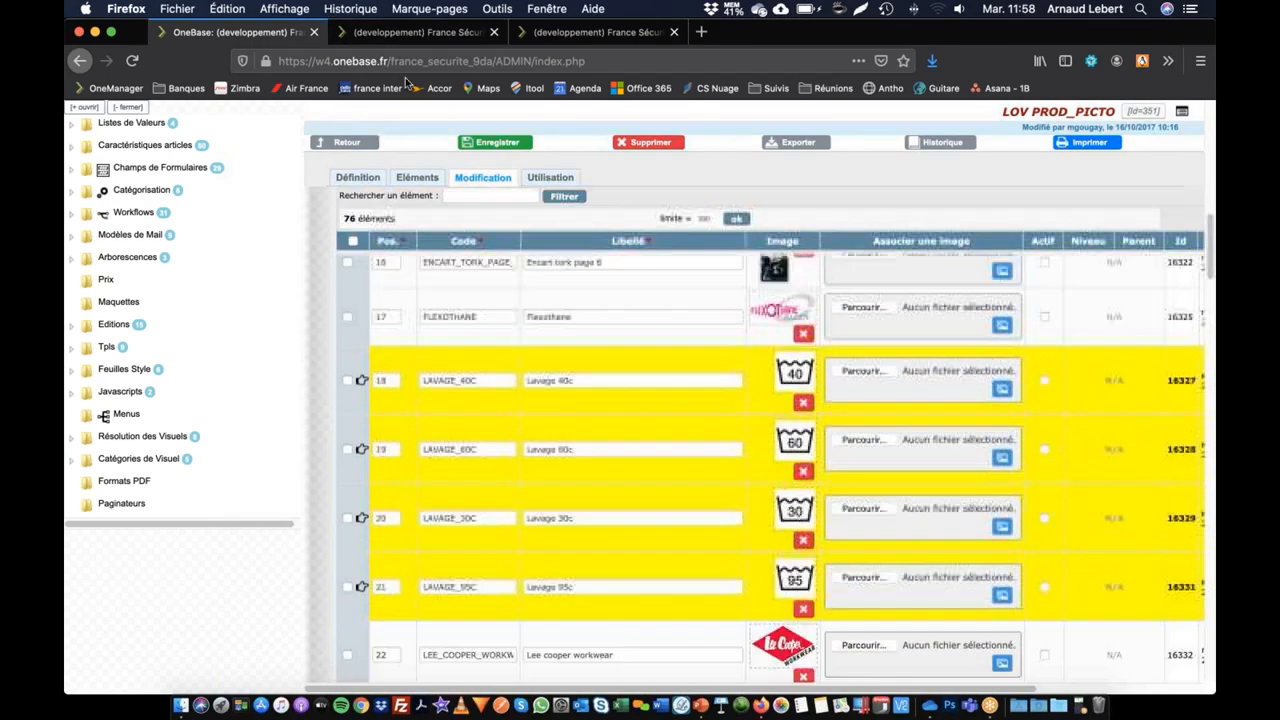
pyautogui.scroll(10, 402, 243)
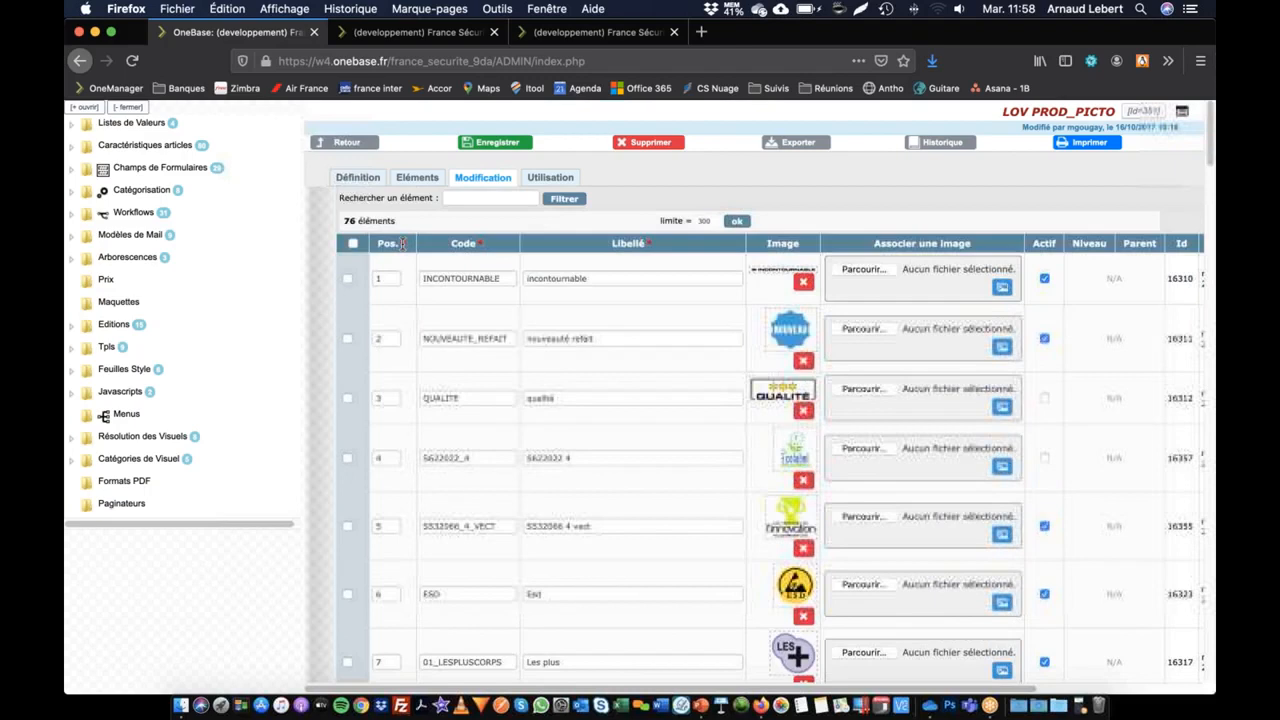
pyautogui.scroll(3, 402, 243)
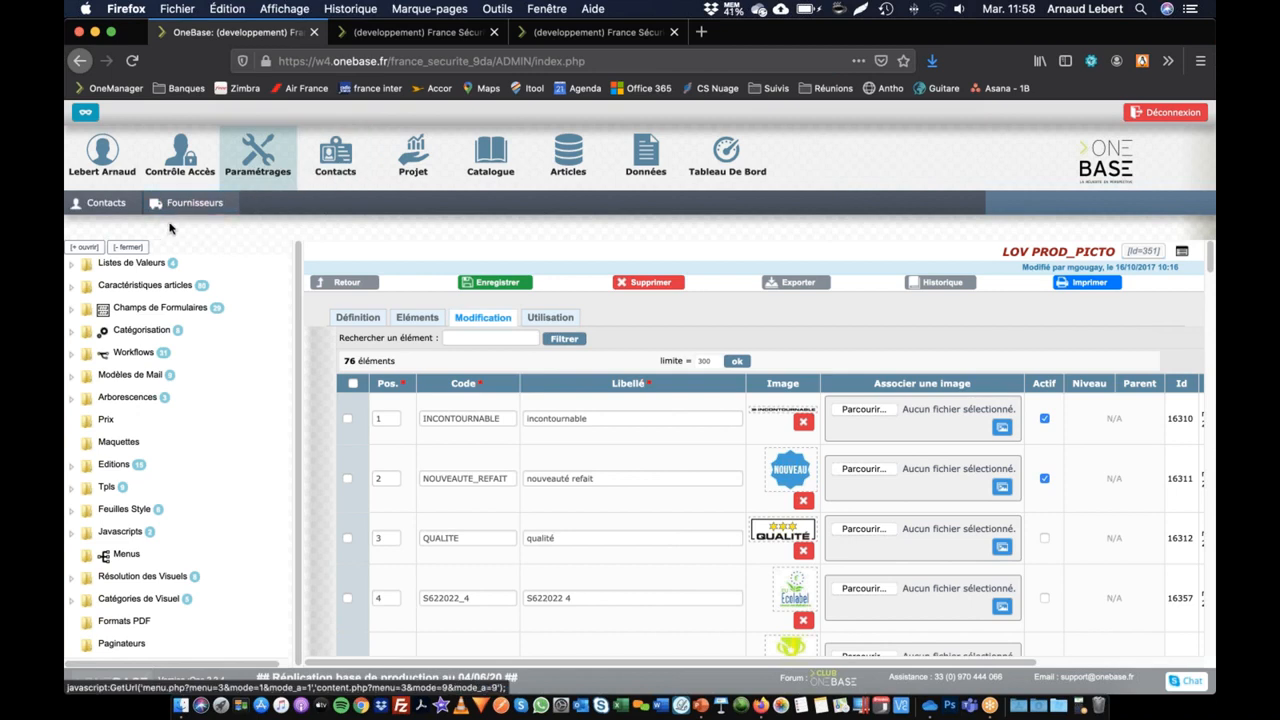
# Step: Open the EVOLite aéré product in the catalogue and bring up the Segmentation section of its marketing information
pyautogui.click(482, 158)
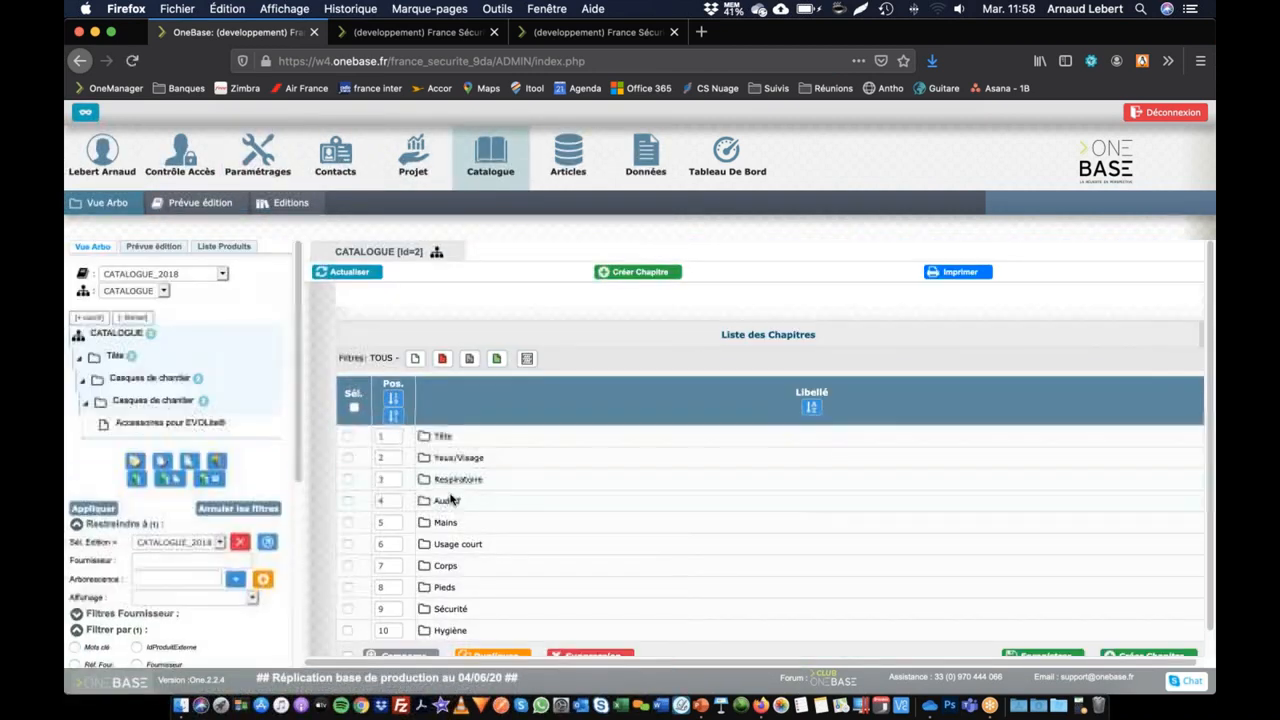
pyautogui.click(225, 450)
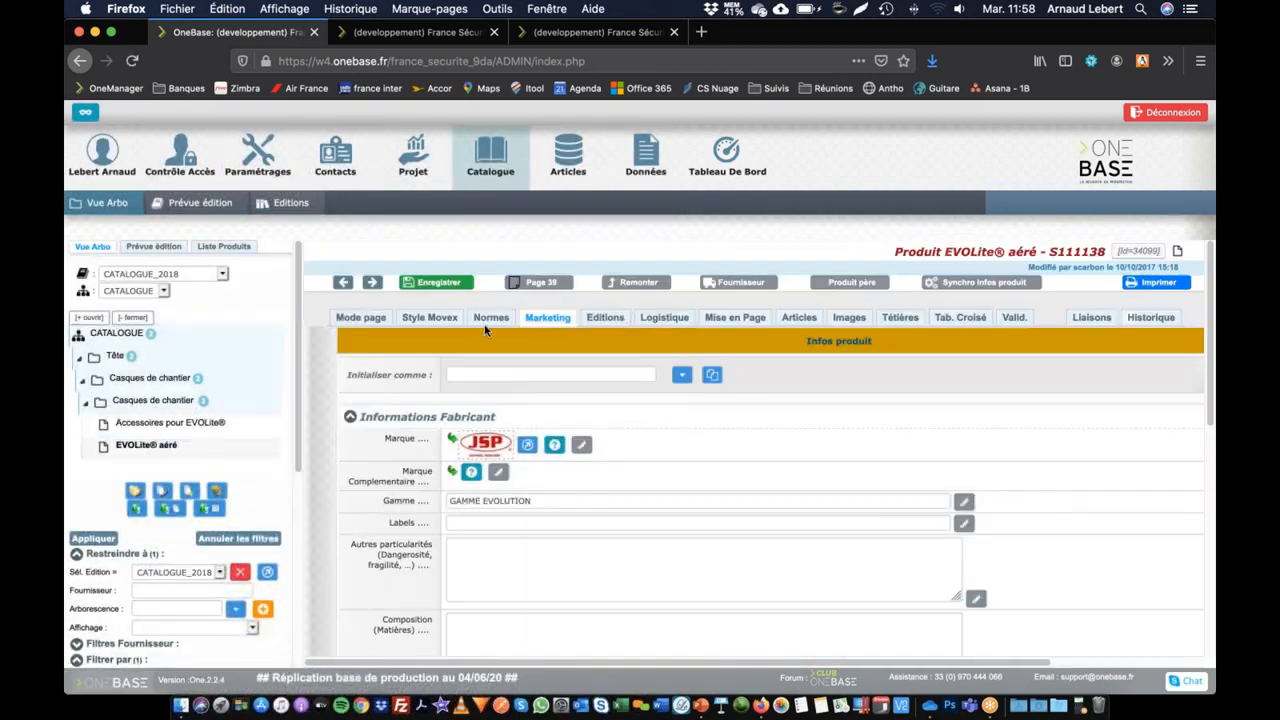
pyautogui.scroll(-3, 476, 535)
pyautogui.scroll(-3, 474, 527)
pyautogui.scroll(1, 474, 527)
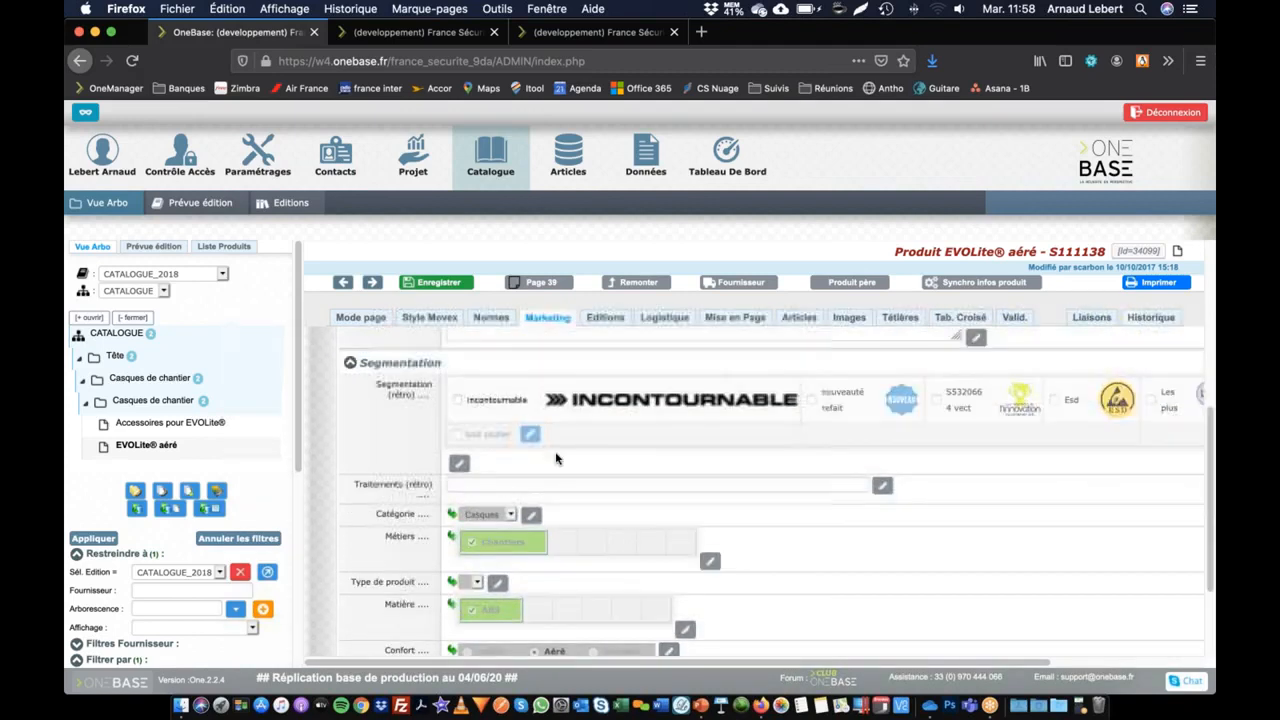
# Step: Open the Segmentation (rétro) field definition, set its Type LOV to PROD_PICTO_INFO_PRODUIT, and save the field
pyautogui.click(417, 392)
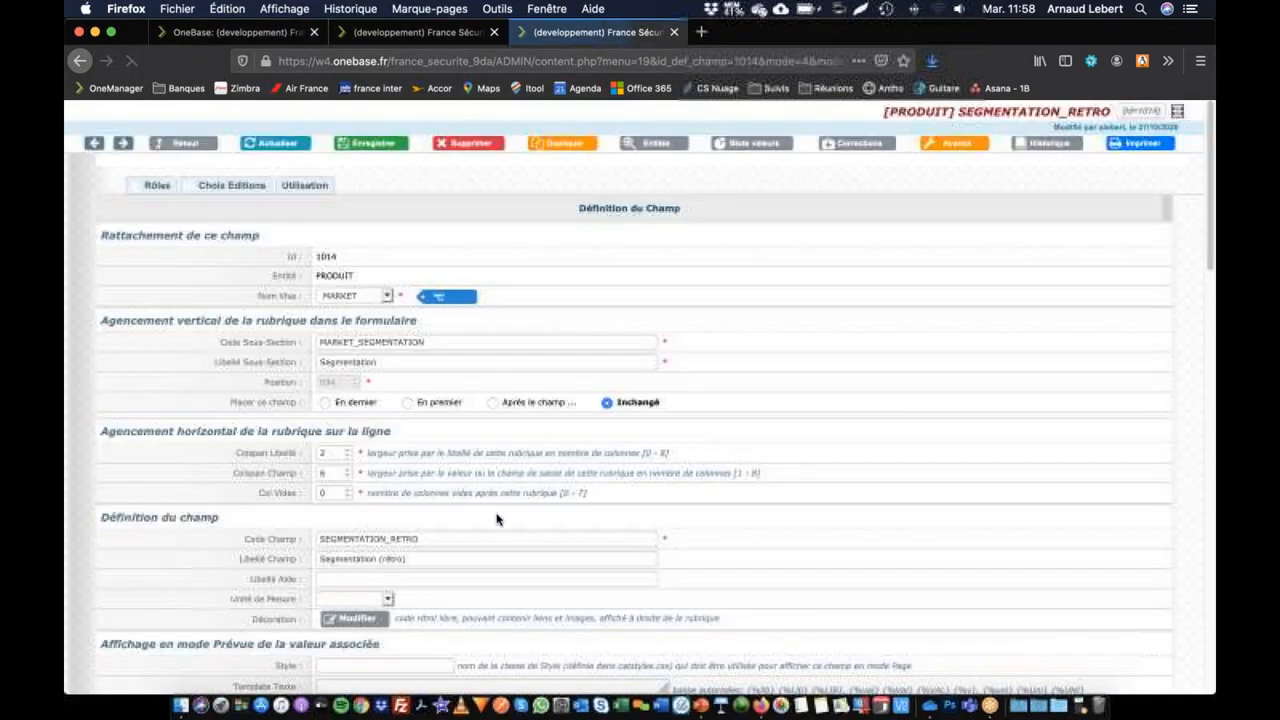
pyautogui.scroll(-6, 487, 518)
pyautogui.click(556, 484)
pyautogui.write('_PICTO_')
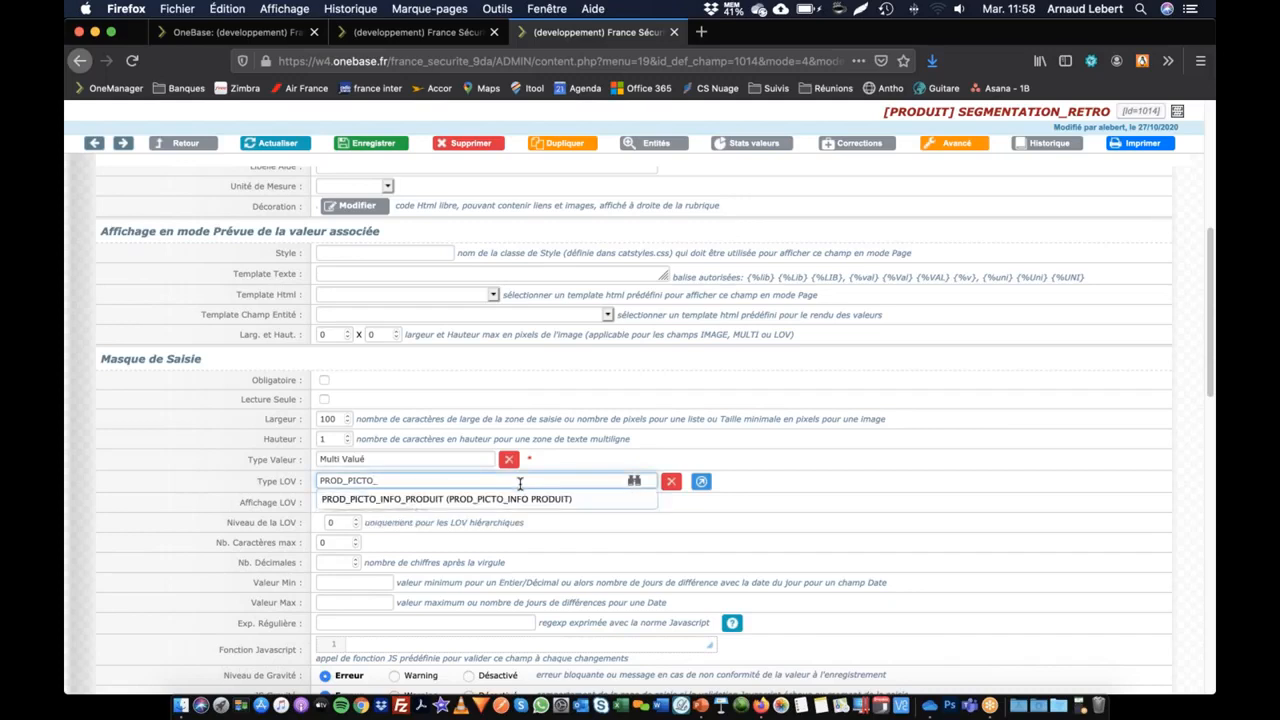
pyautogui.click(455, 499)
pyautogui.click(380, 146)
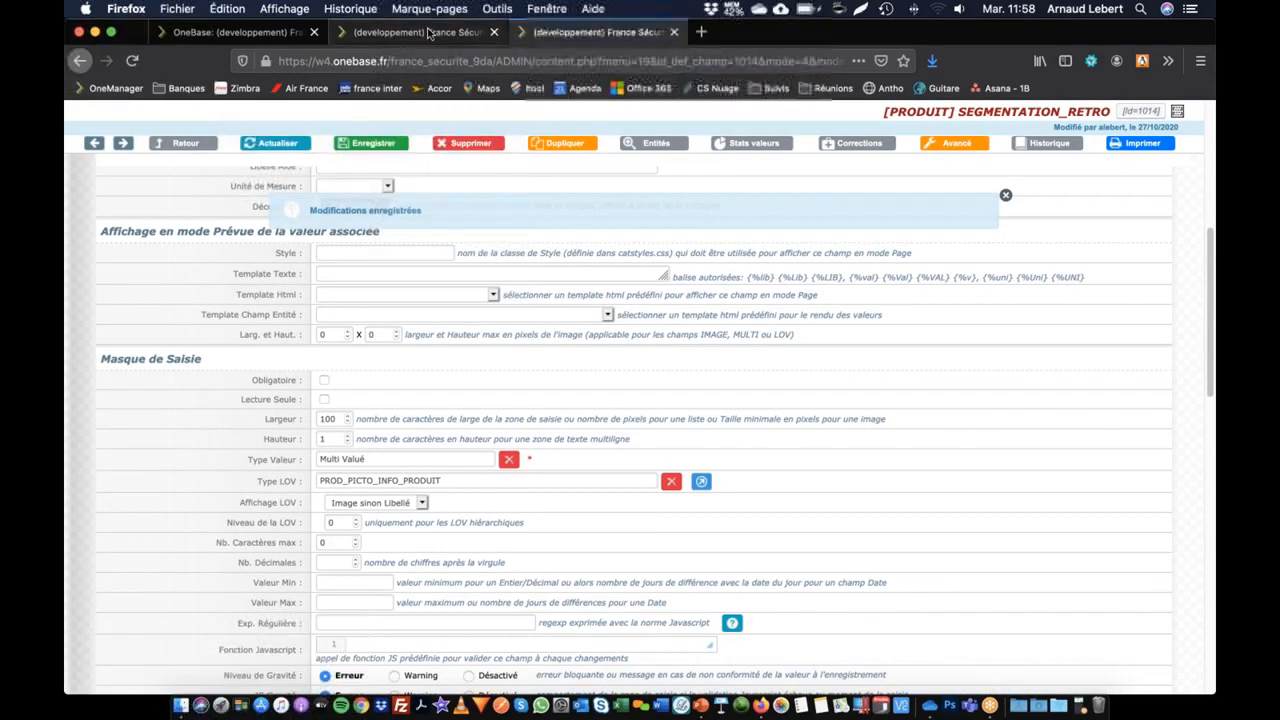
# Step: Reload the EVOLite aéré product's marketing information and examine the pictograms offered for Segmentation (rétro)
pyautogui.click(415, 33)
pyautogui.click(332, 174)
pyautogui.scroll(-3, 510, 554)
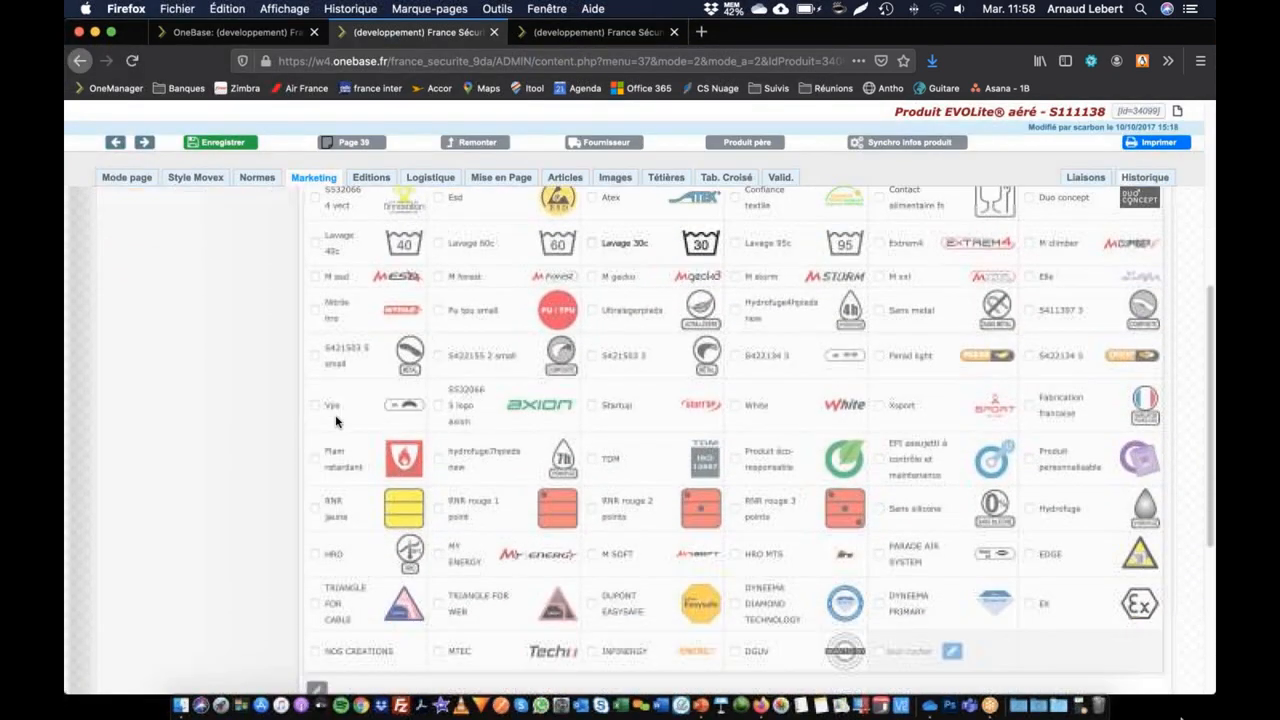
pyautogui.scroll(4, 834, 628)
pyautogui.scroll(1, 834, 628)
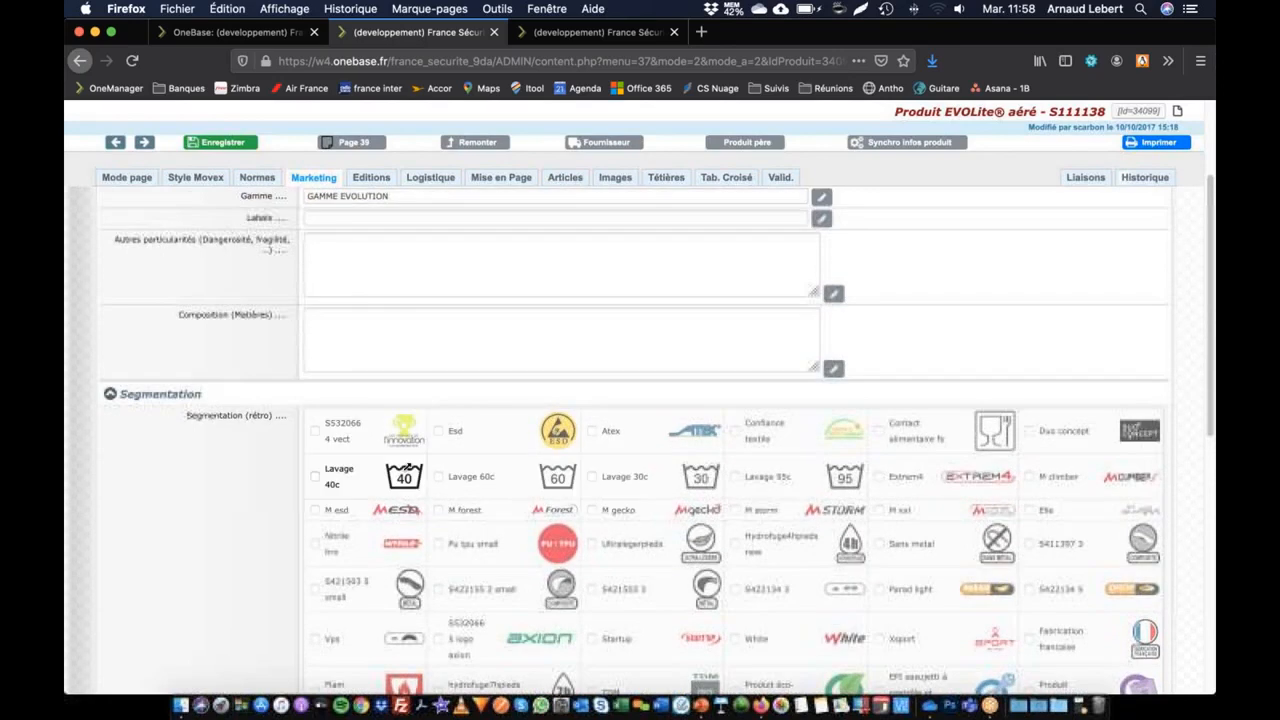
# Step: Examine the pictograms offered in the product's Mise en Page settings and compare them with the earlier marketing segmentation view
pyautogui.click(517, 180)
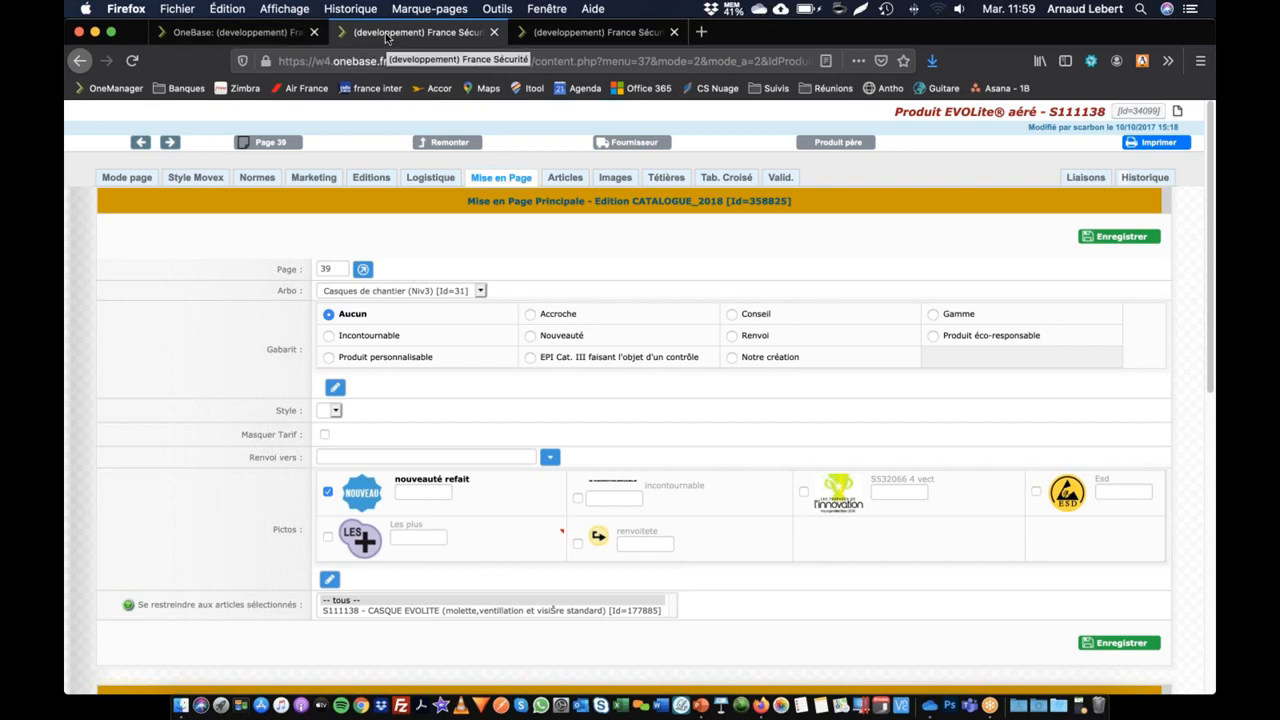
pyautogui.click(205, 38)
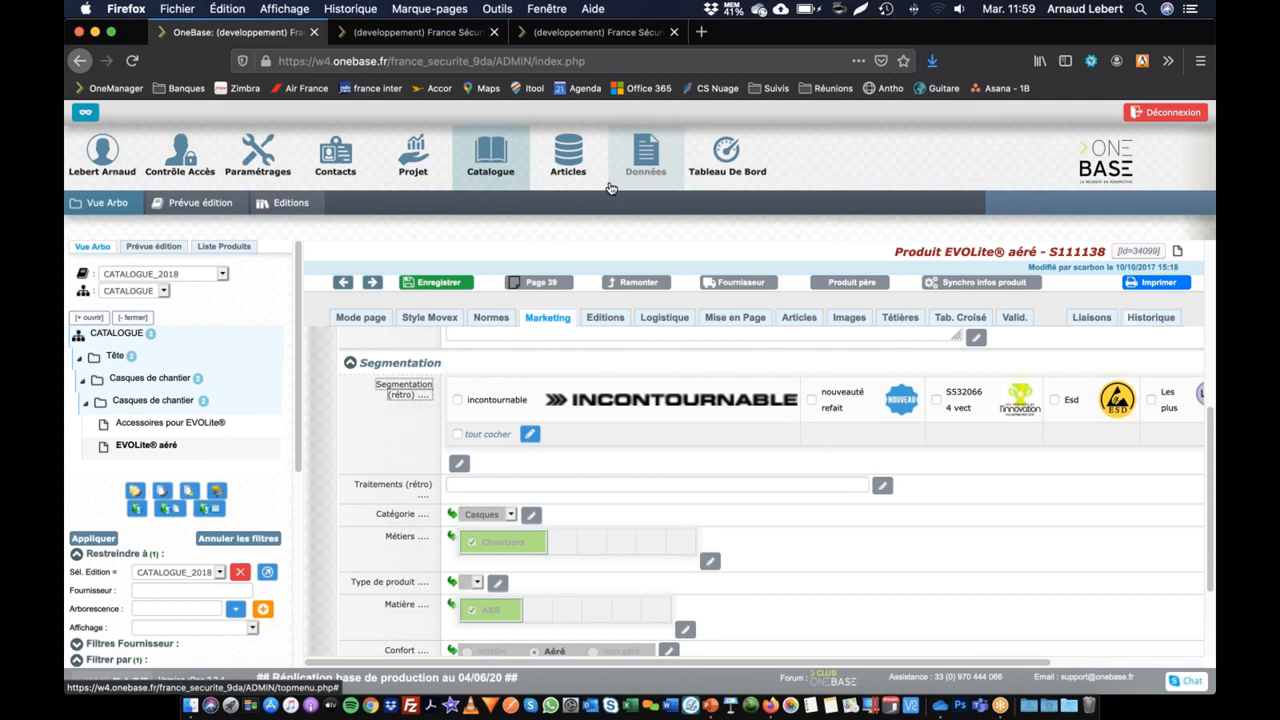
pyautogui.click(415, 32)
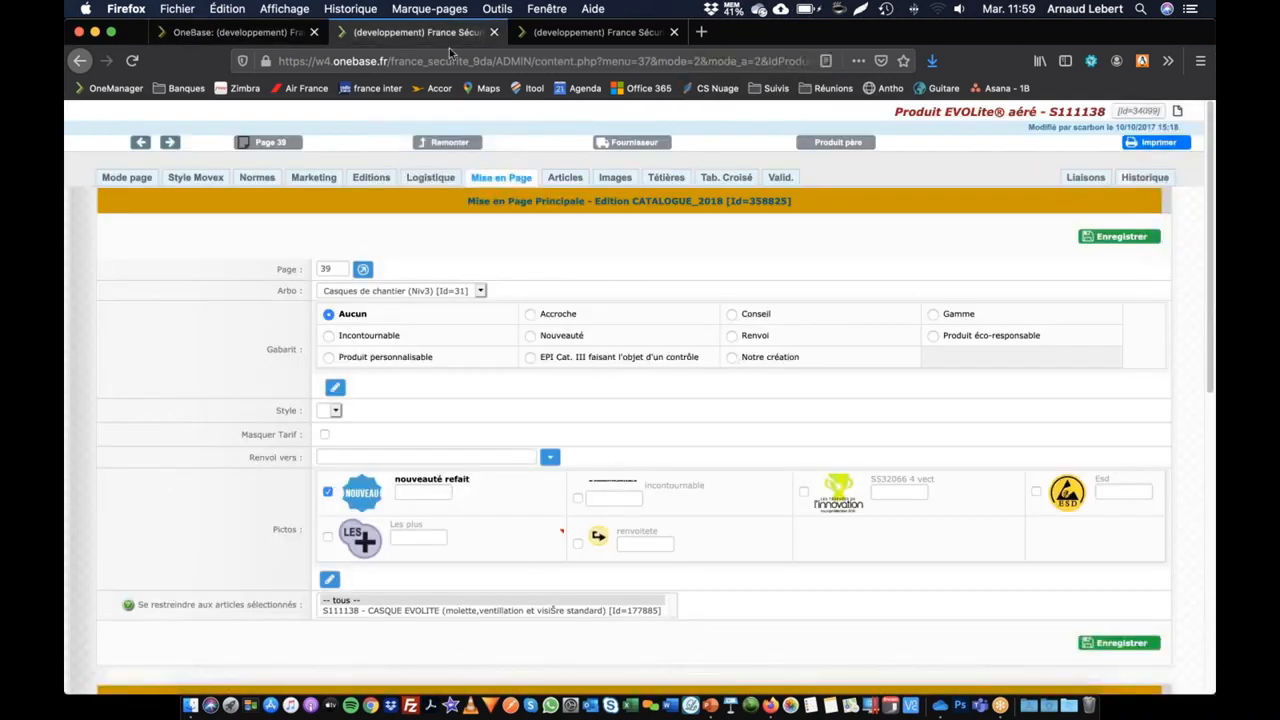